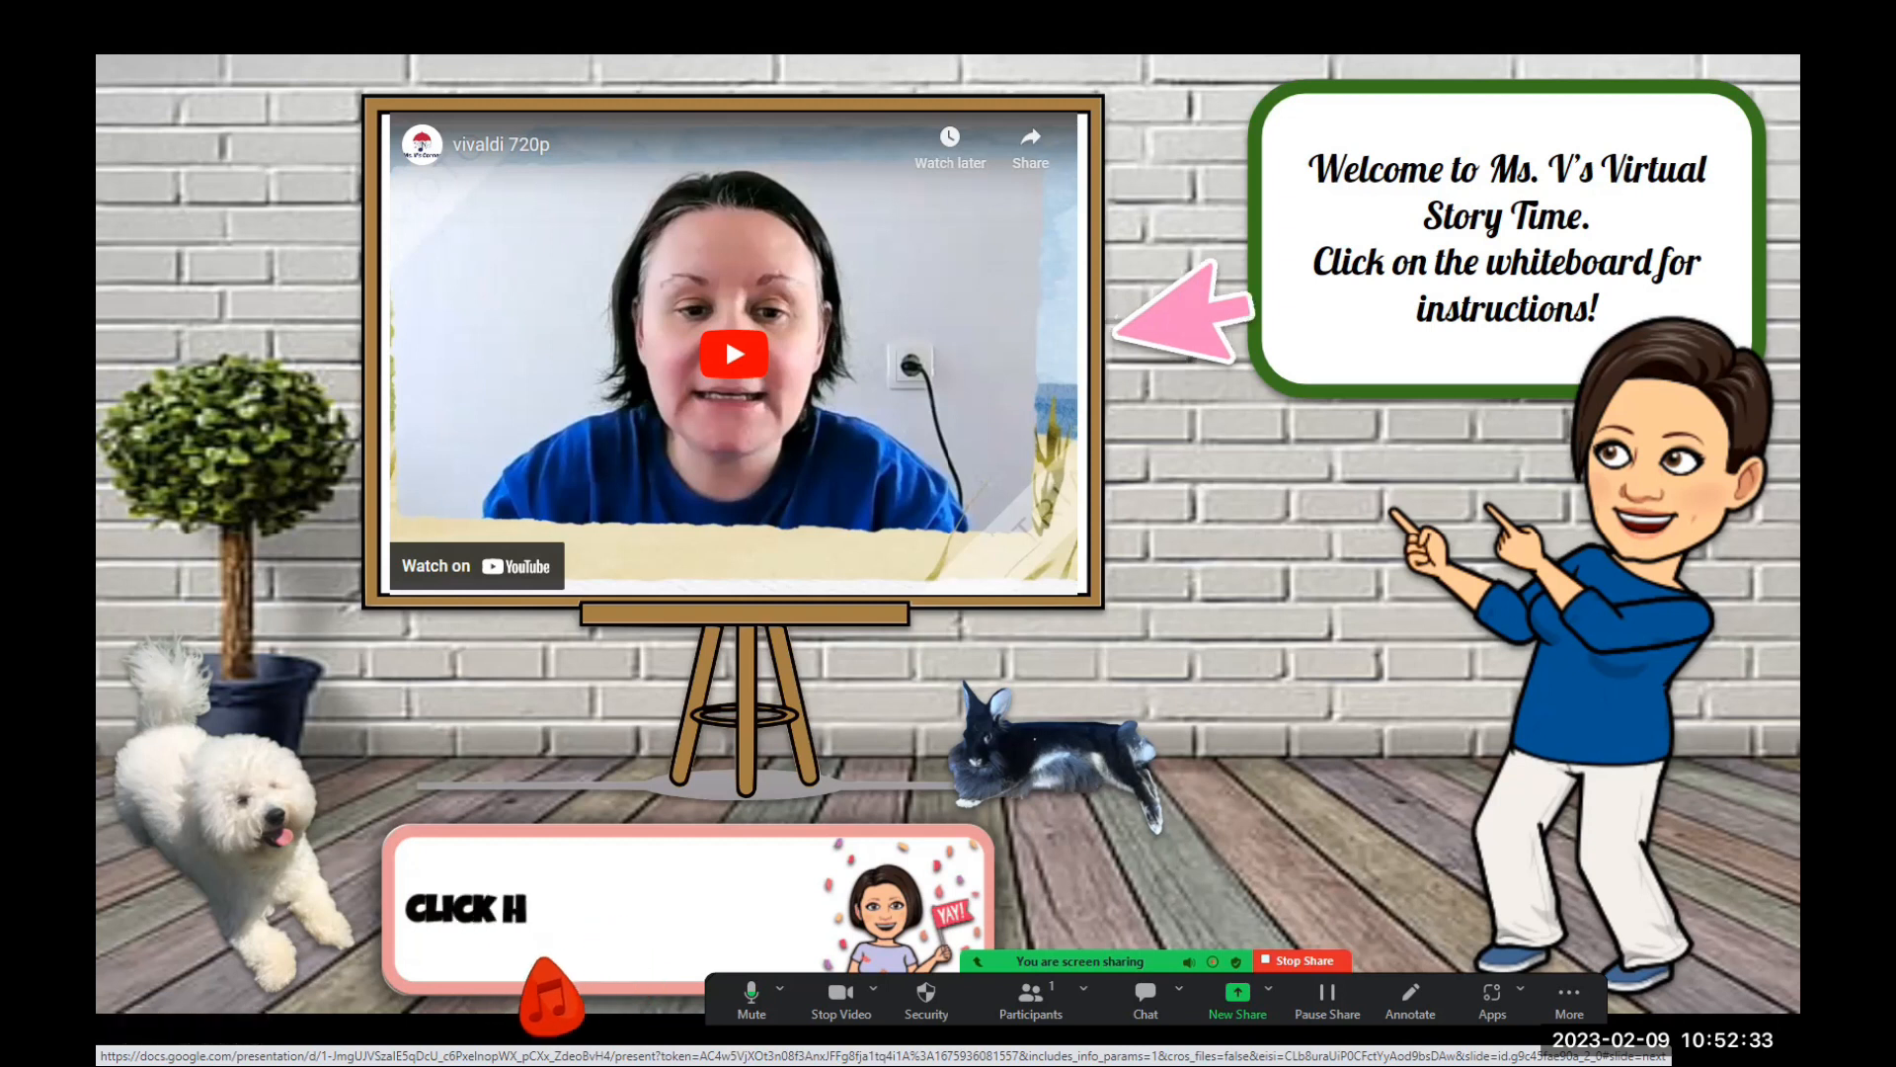
Step: Advance the Antonio Vivaldi slideshow from its start banner, then exit the show and return to the first slide
click(597, 918)
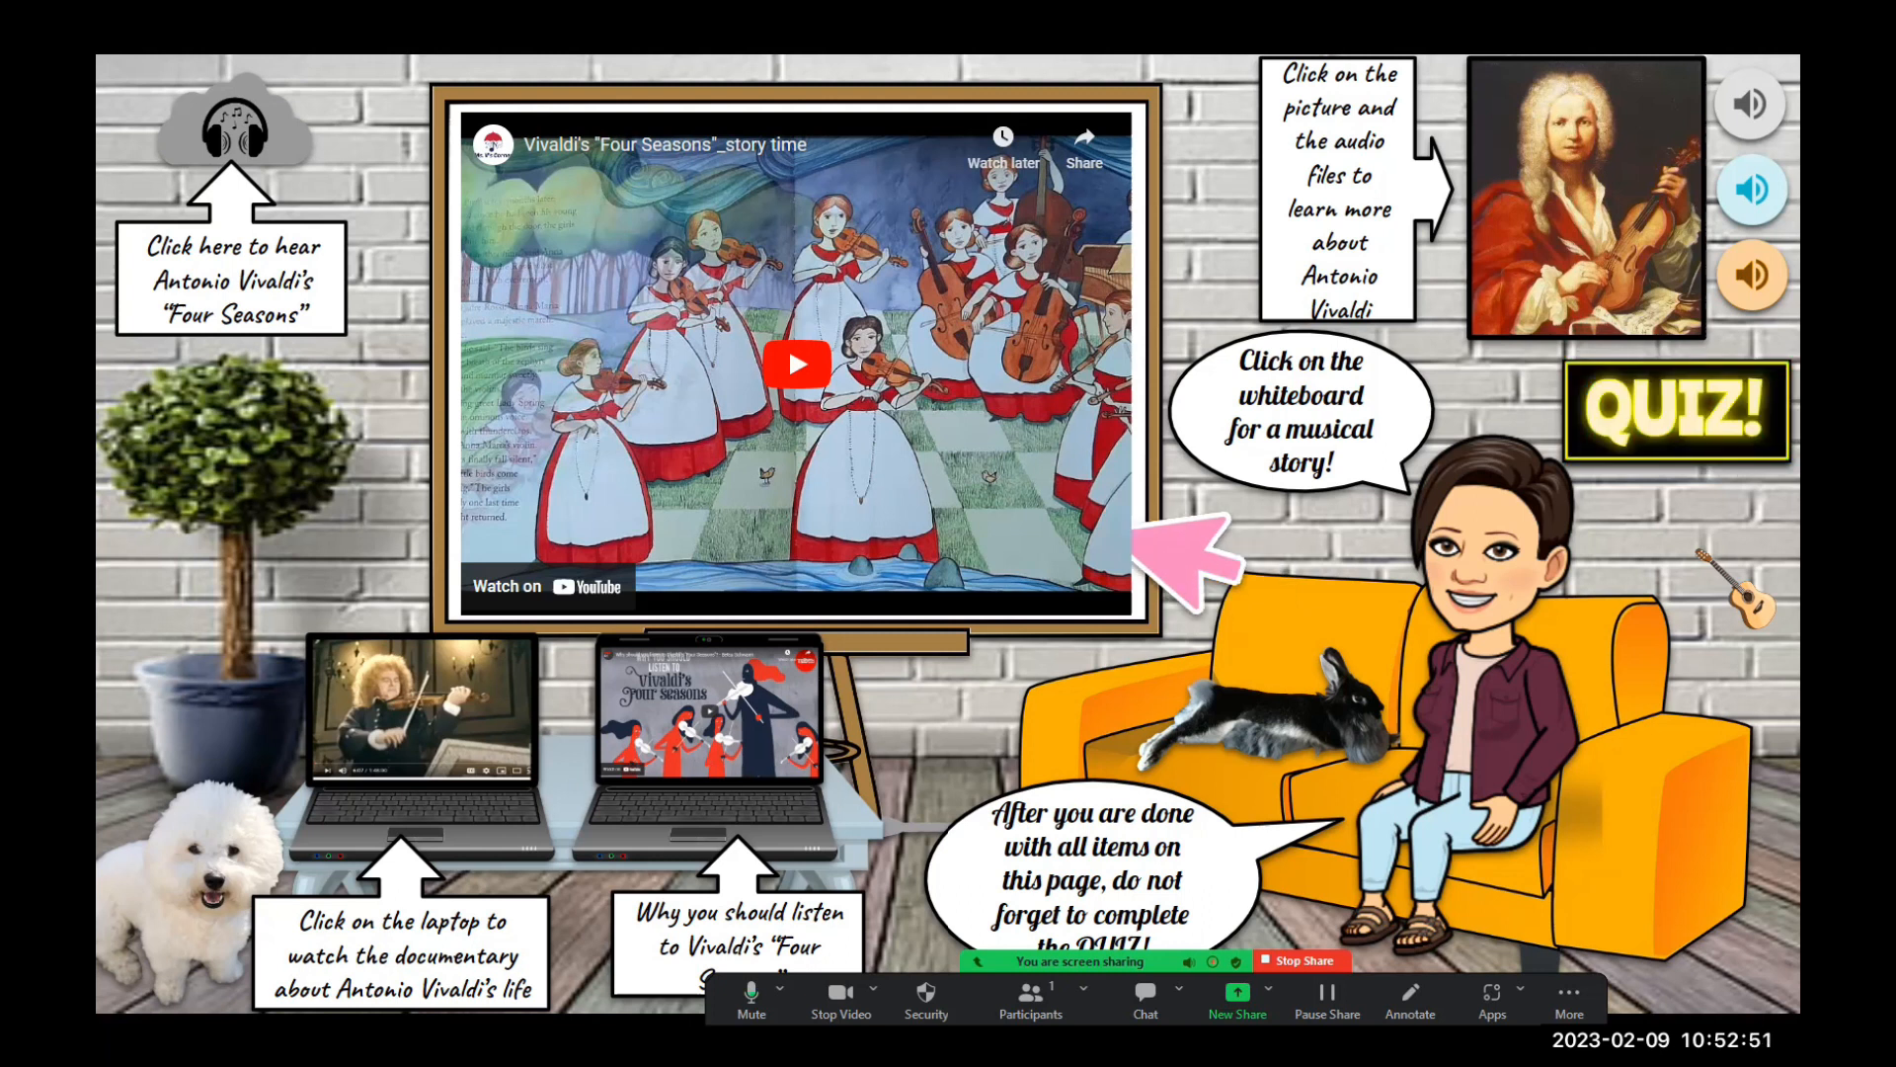
key(Escape)
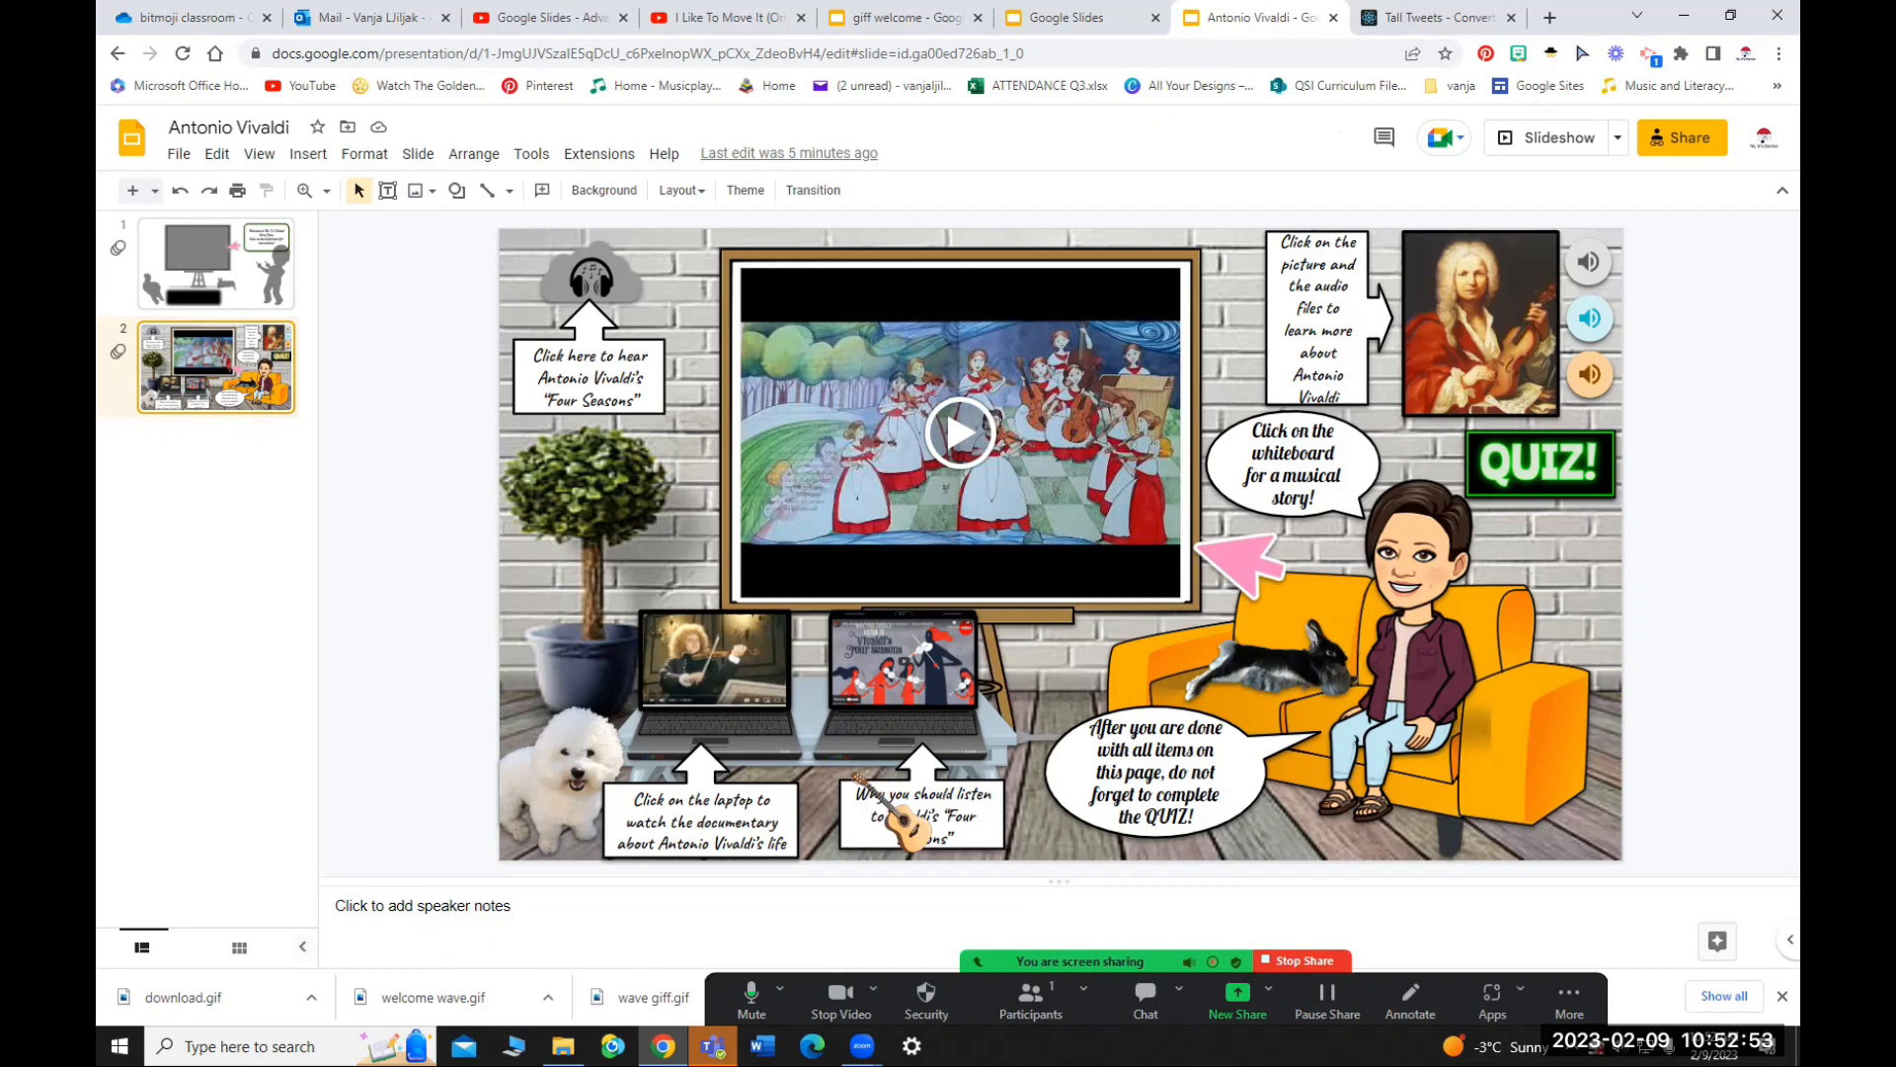
click(262, 296)
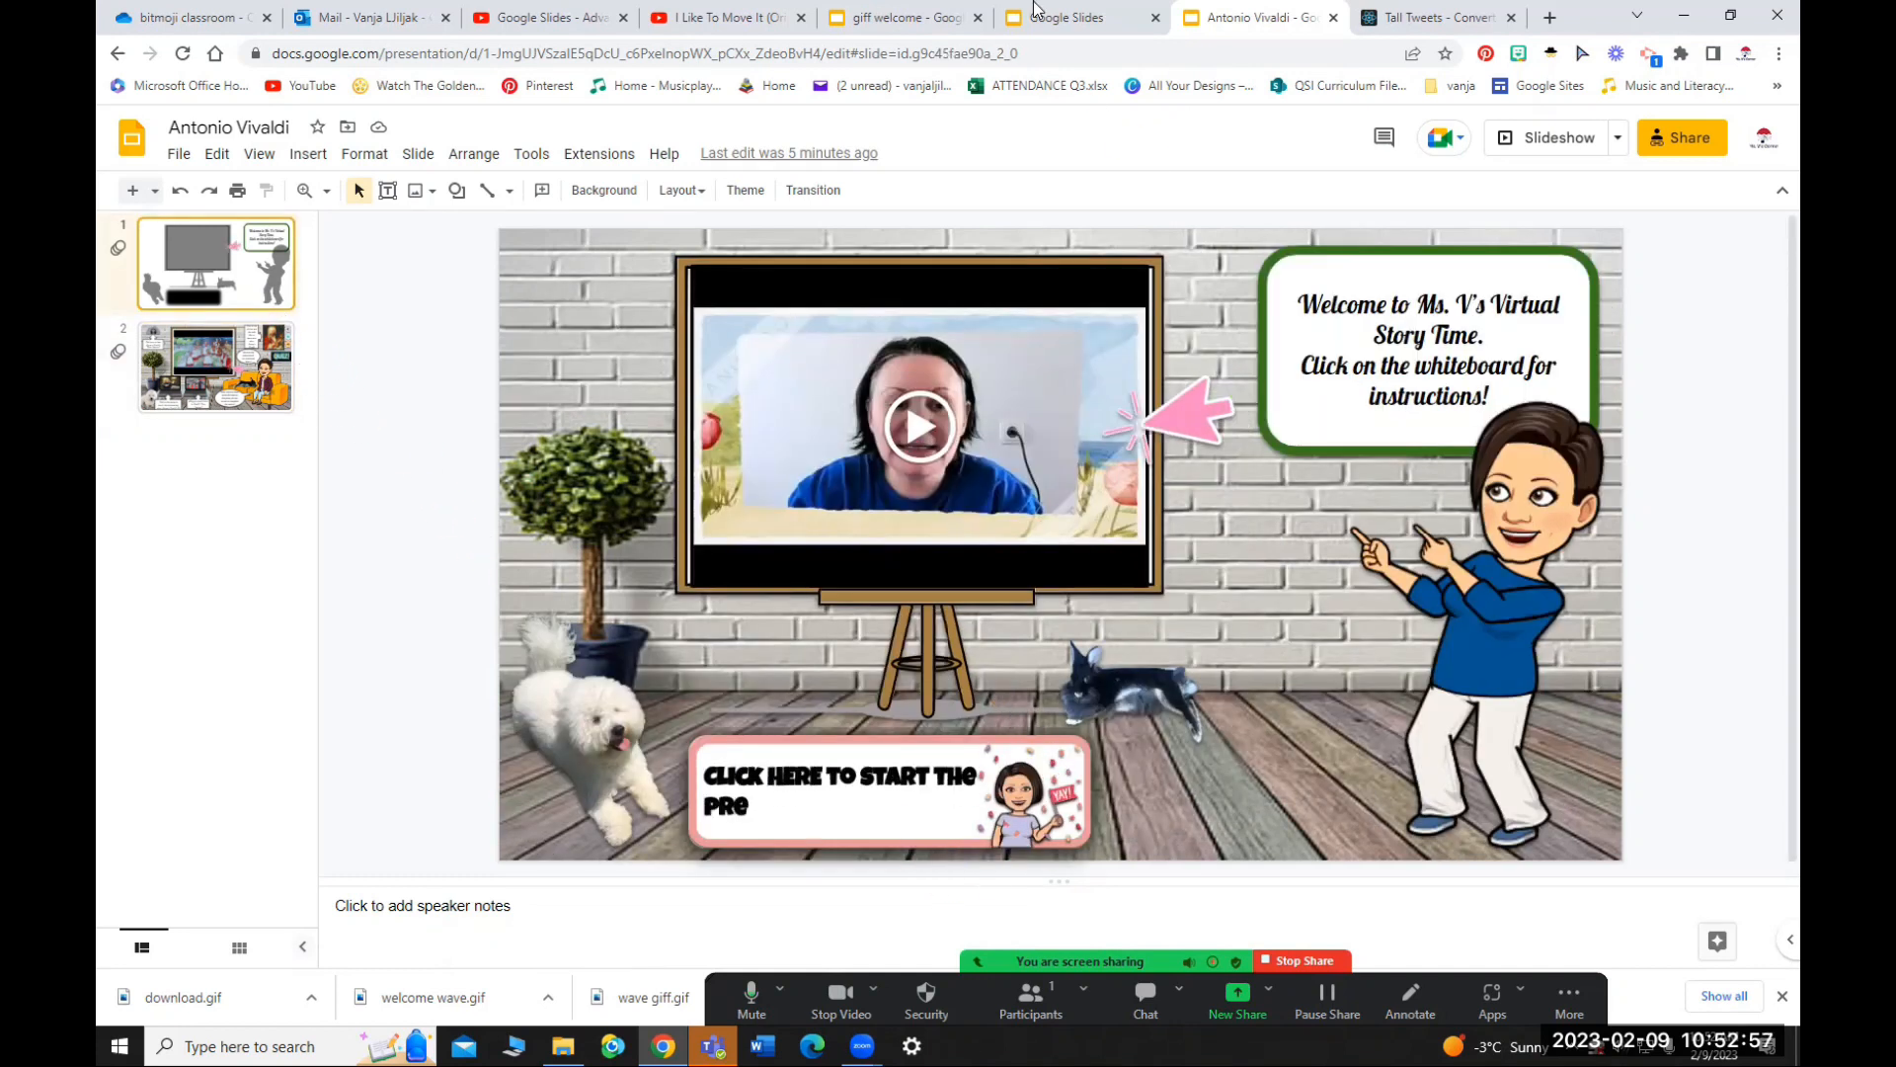
Step: Open the "Click here to start" presentation from the recent presentations and display its last slide
click(1094, 10)
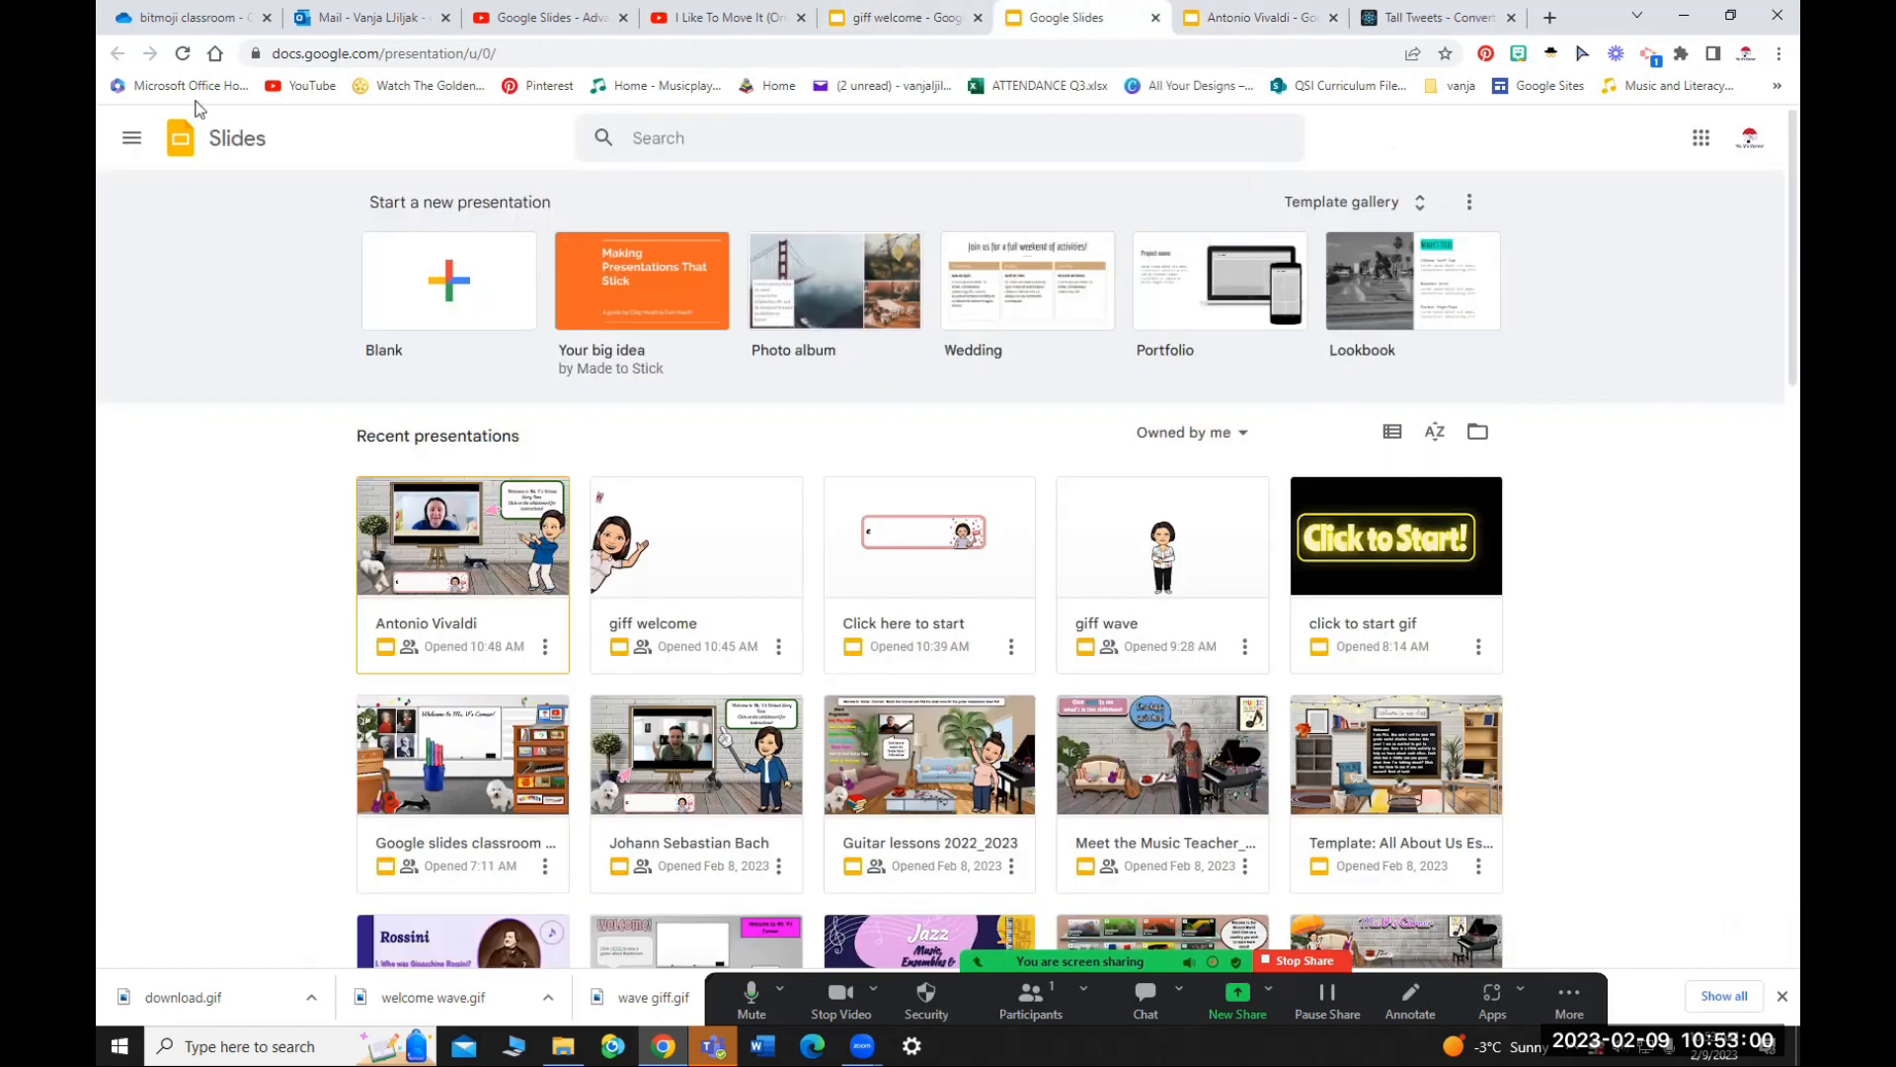
click(922, 508)
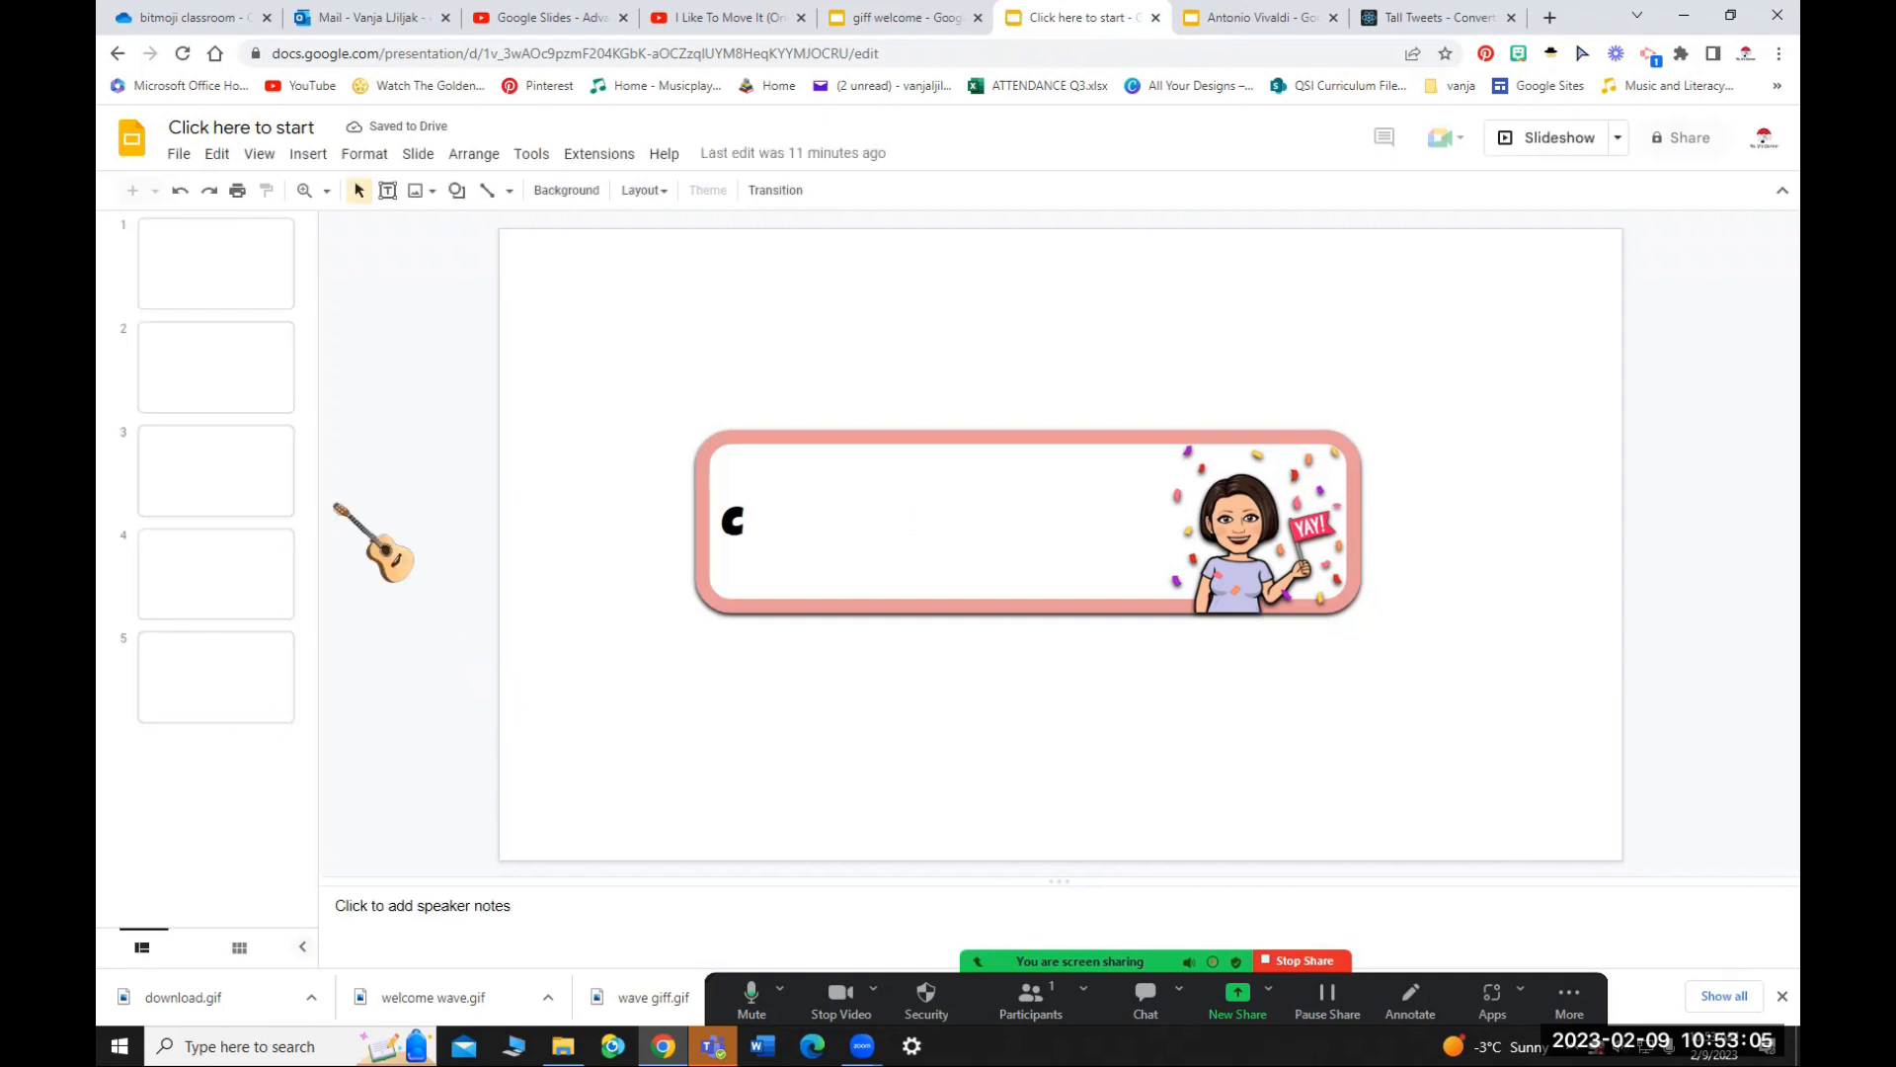
scroll(203, 622, down, 5)
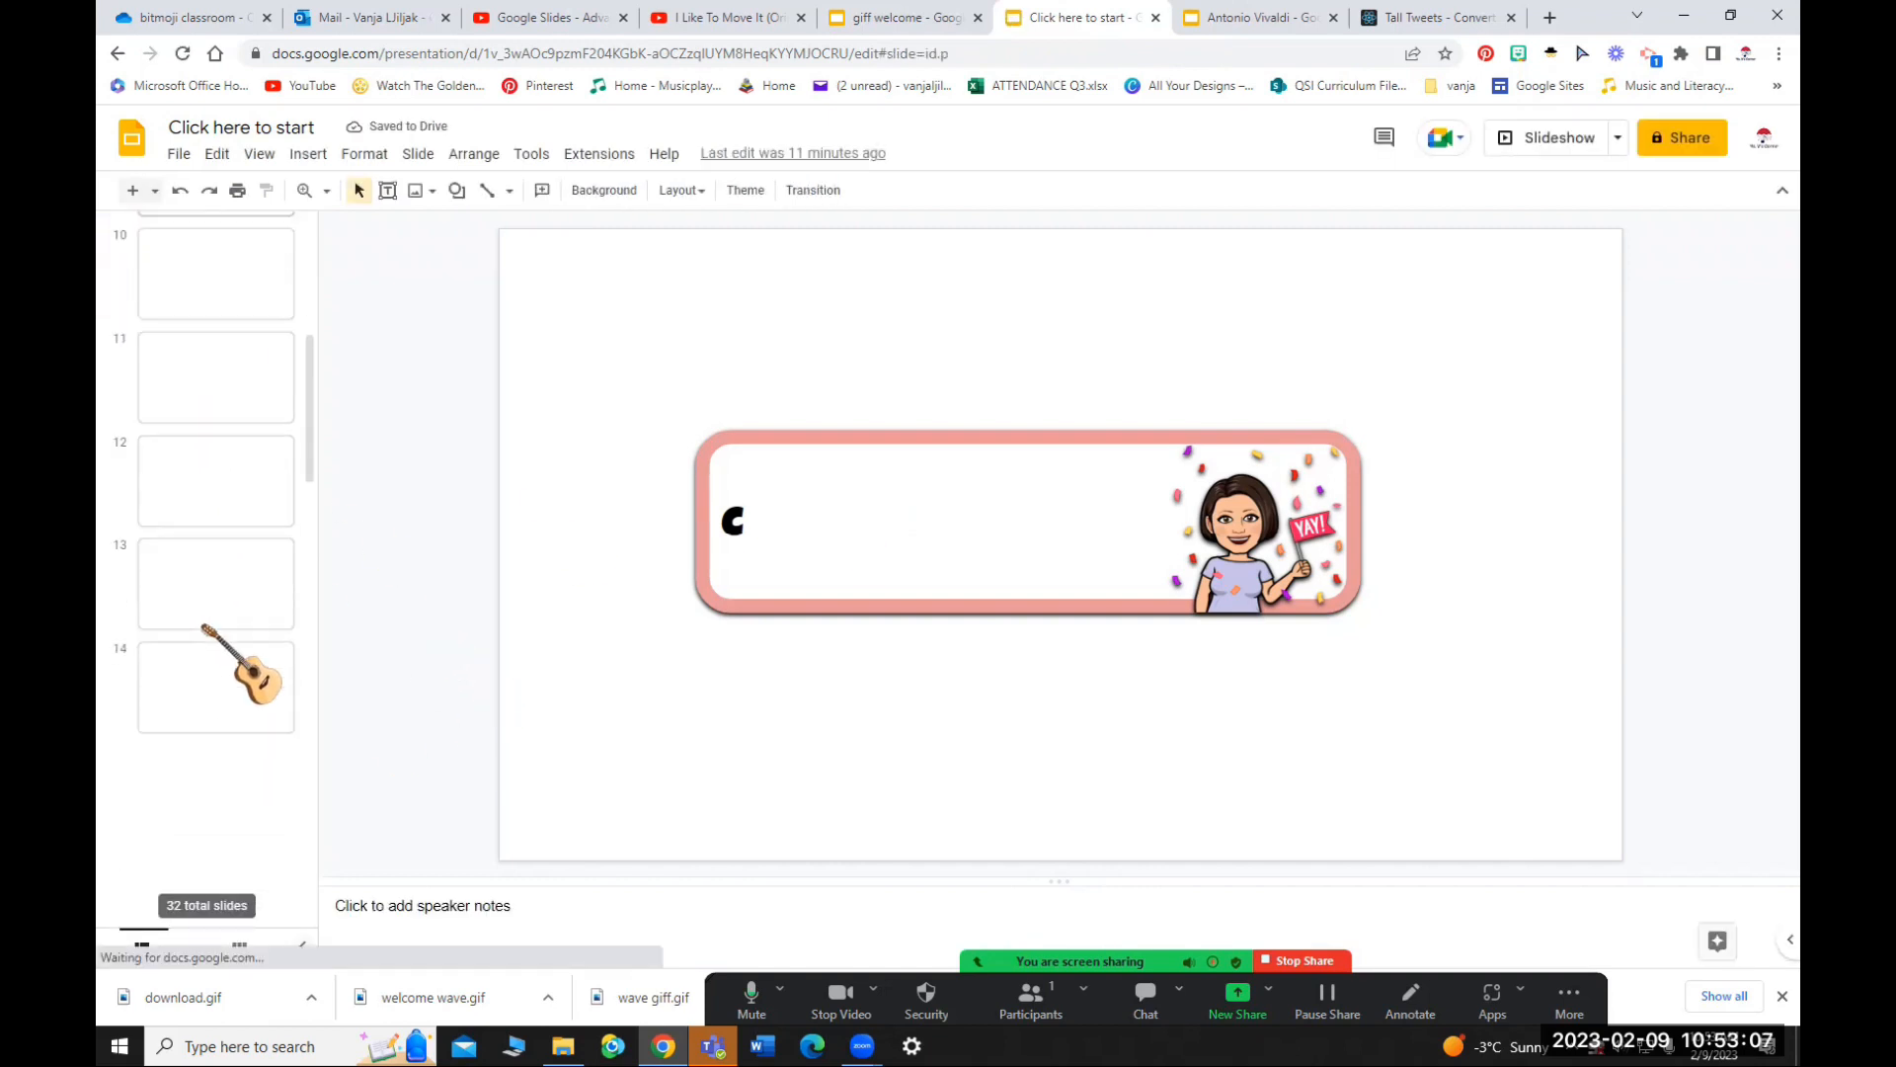
scroll(215, 573, down, 15)
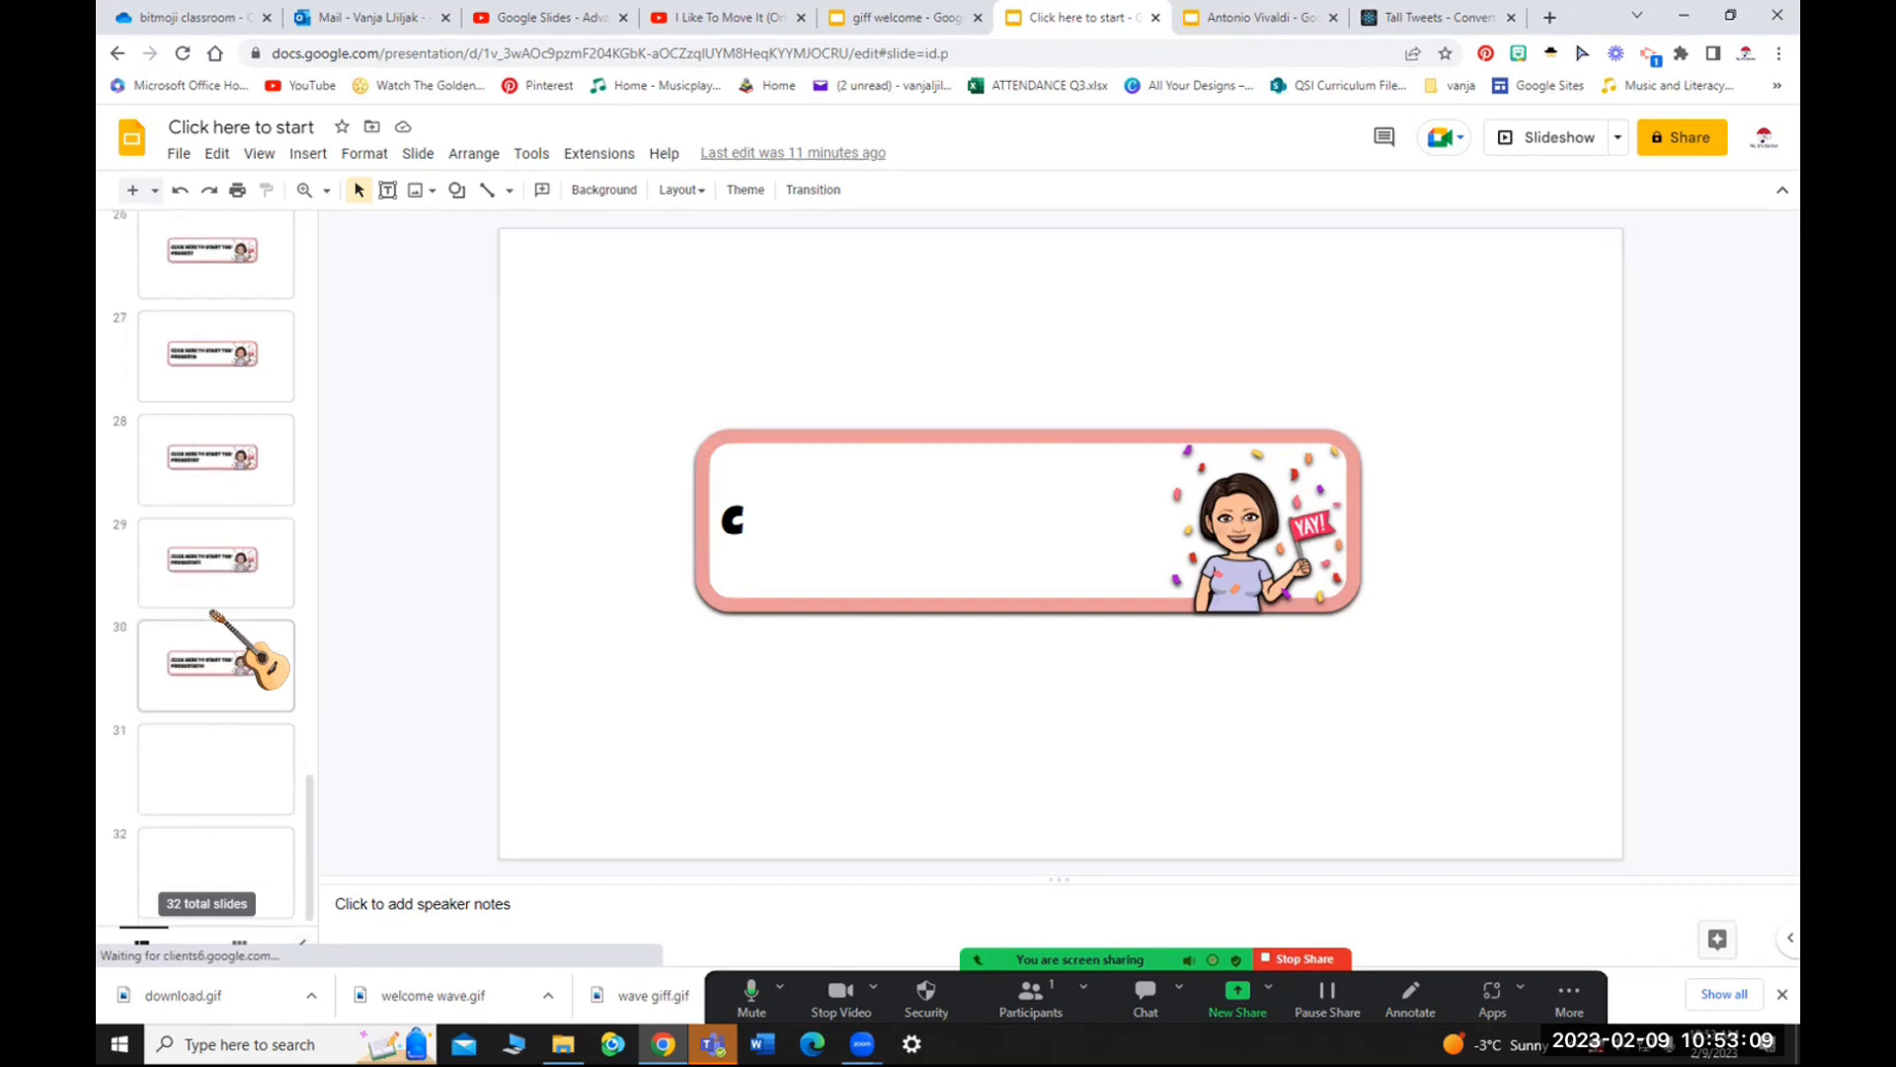
click(234, 874)
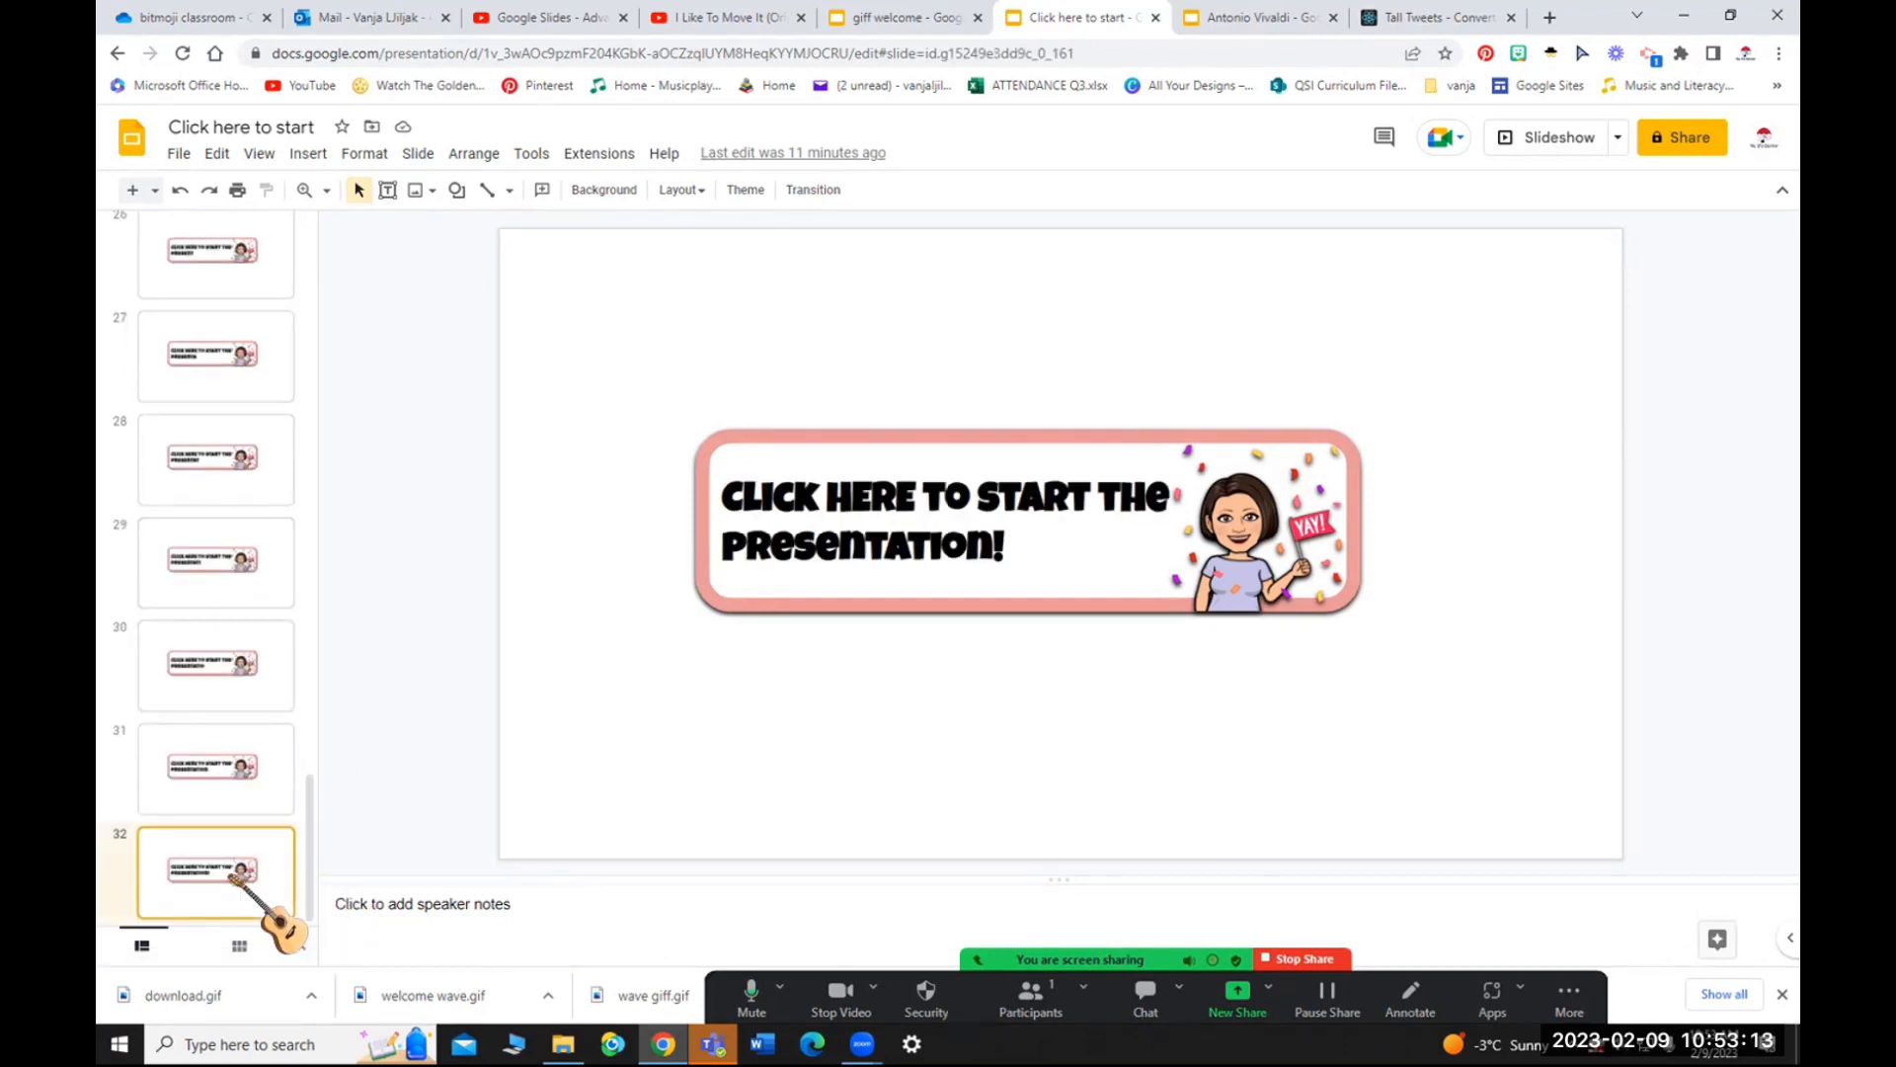
Step: Go back through the slides from the last one to the first to review the letter-by-letter banner text
key(Up)
key(Up)
key(Up)
key(Up)
key(Up)
key(Up)
key(Up)
key(Up)
key(Up)
key(Up)
key(Up)
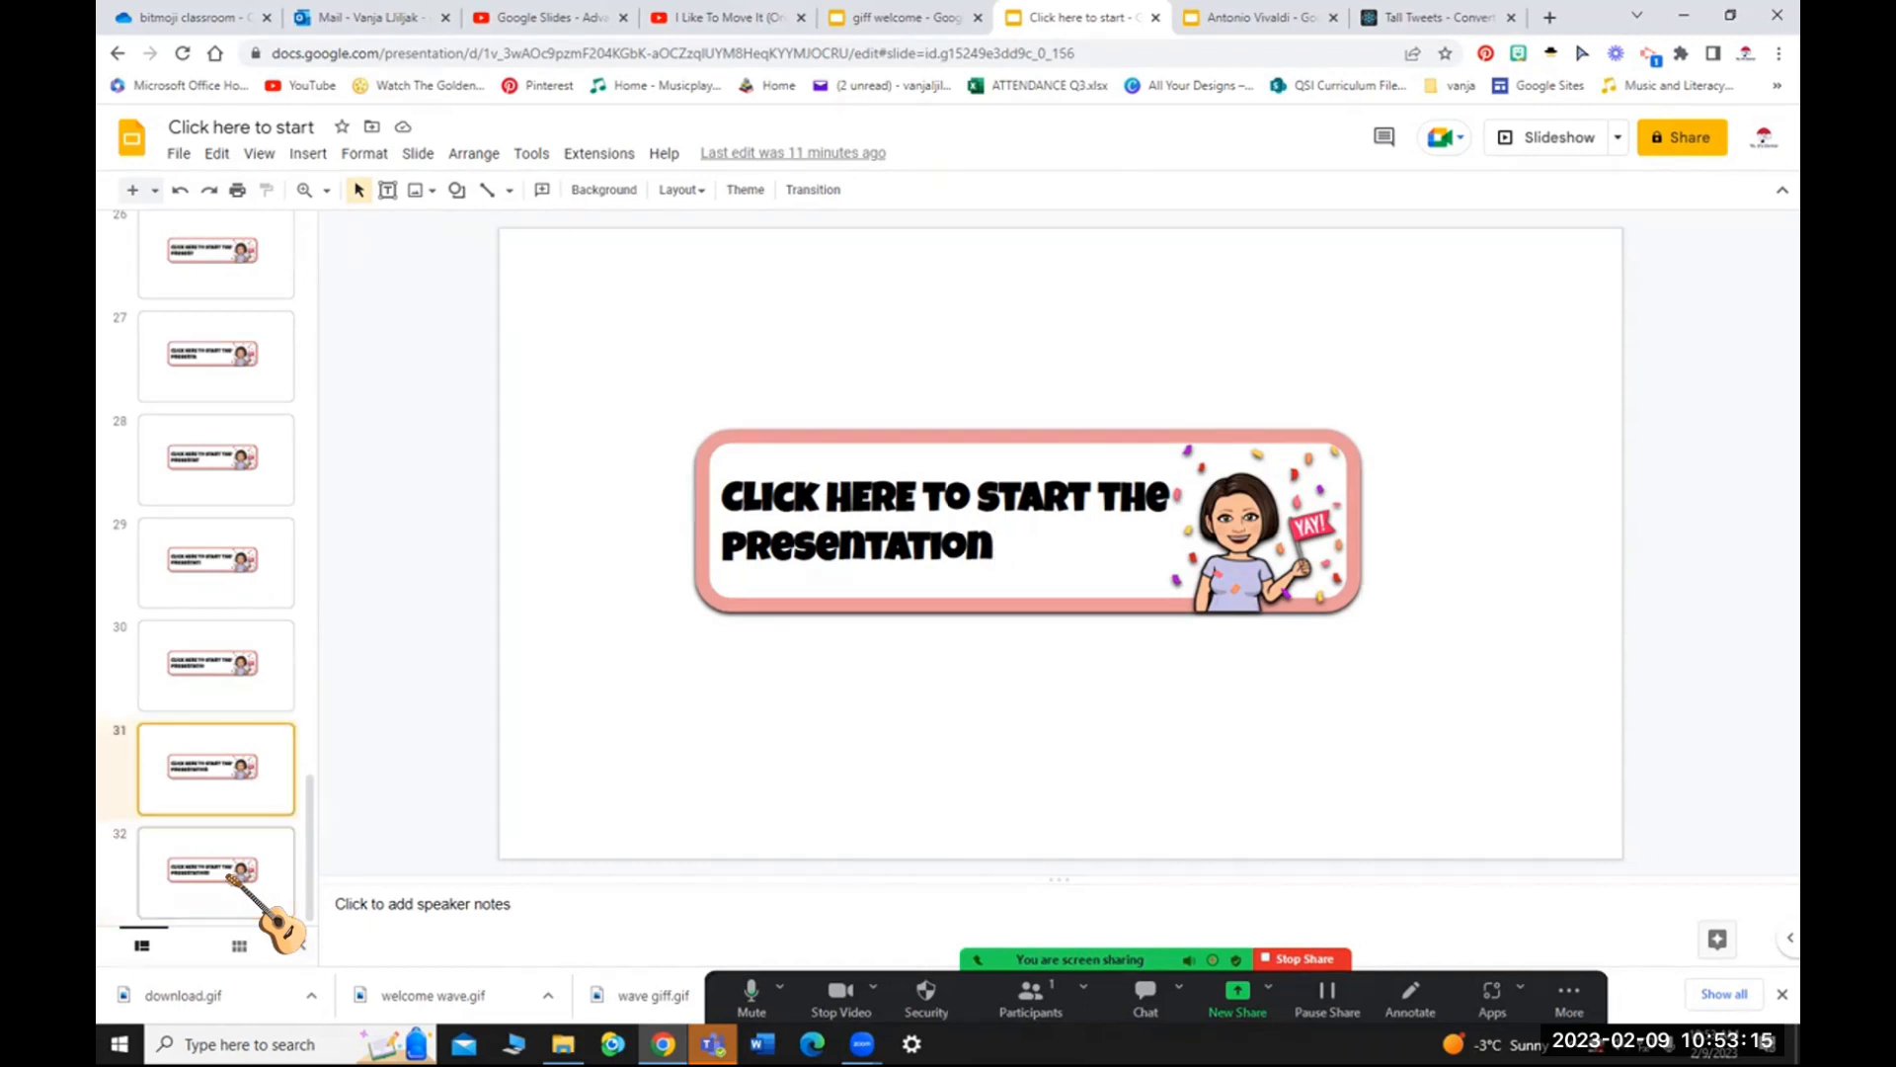
key(Home)
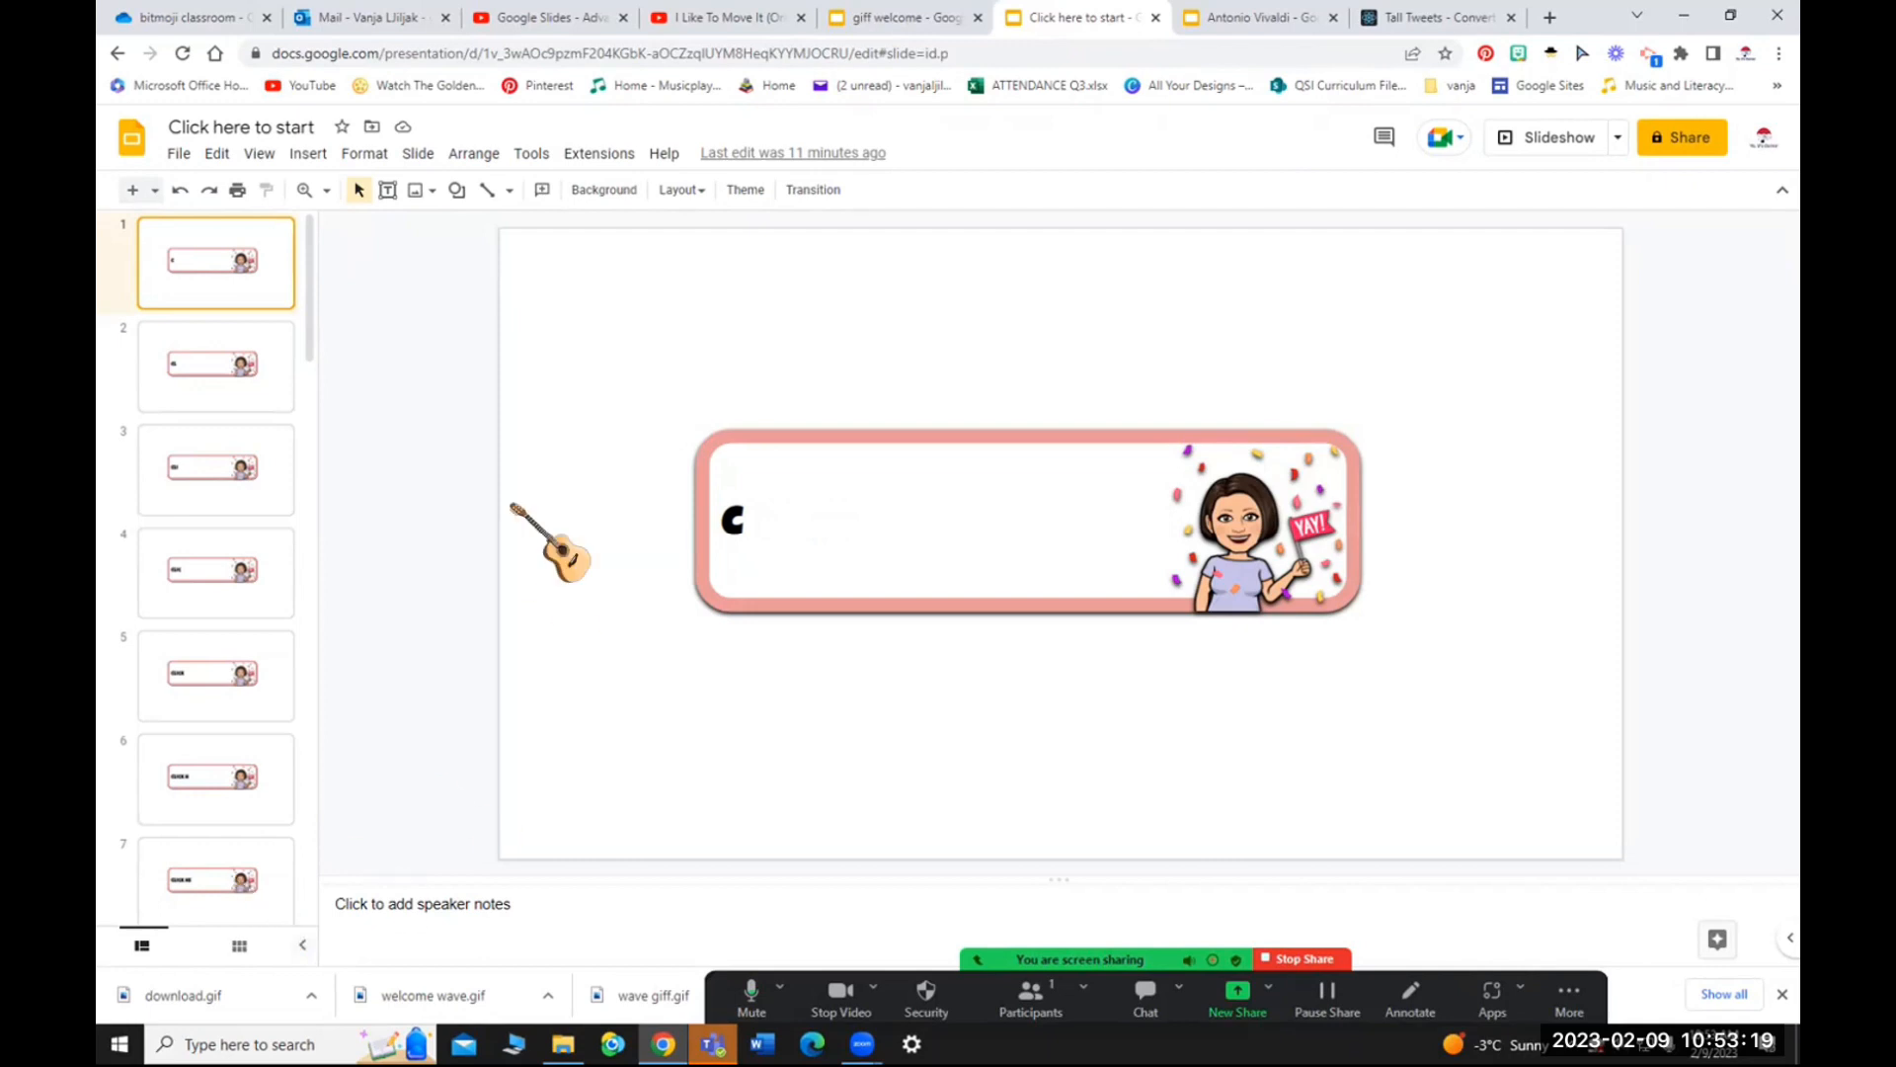
Step: Inspect the parts of the first slide's banner: the rounded frame, the Bitmoji picture and the letter text
click(1312, 479)
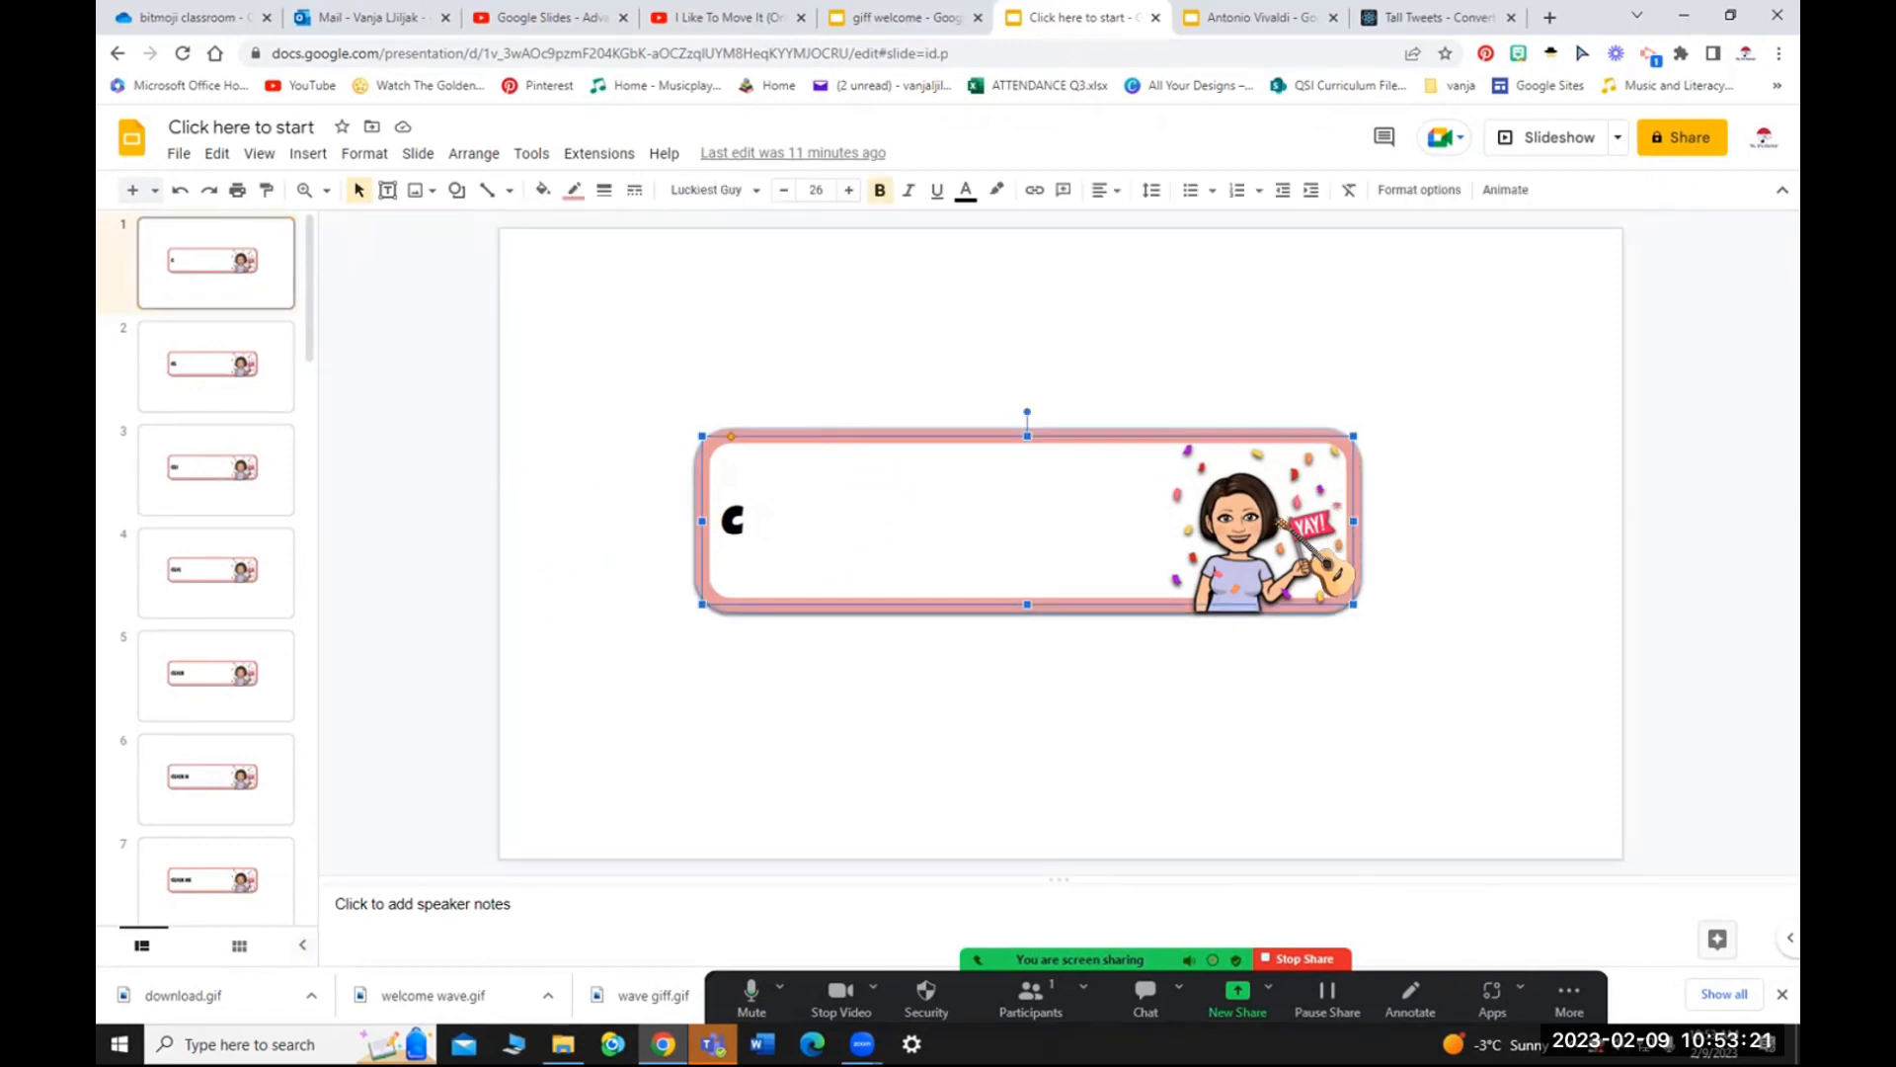
click(1312, 479)
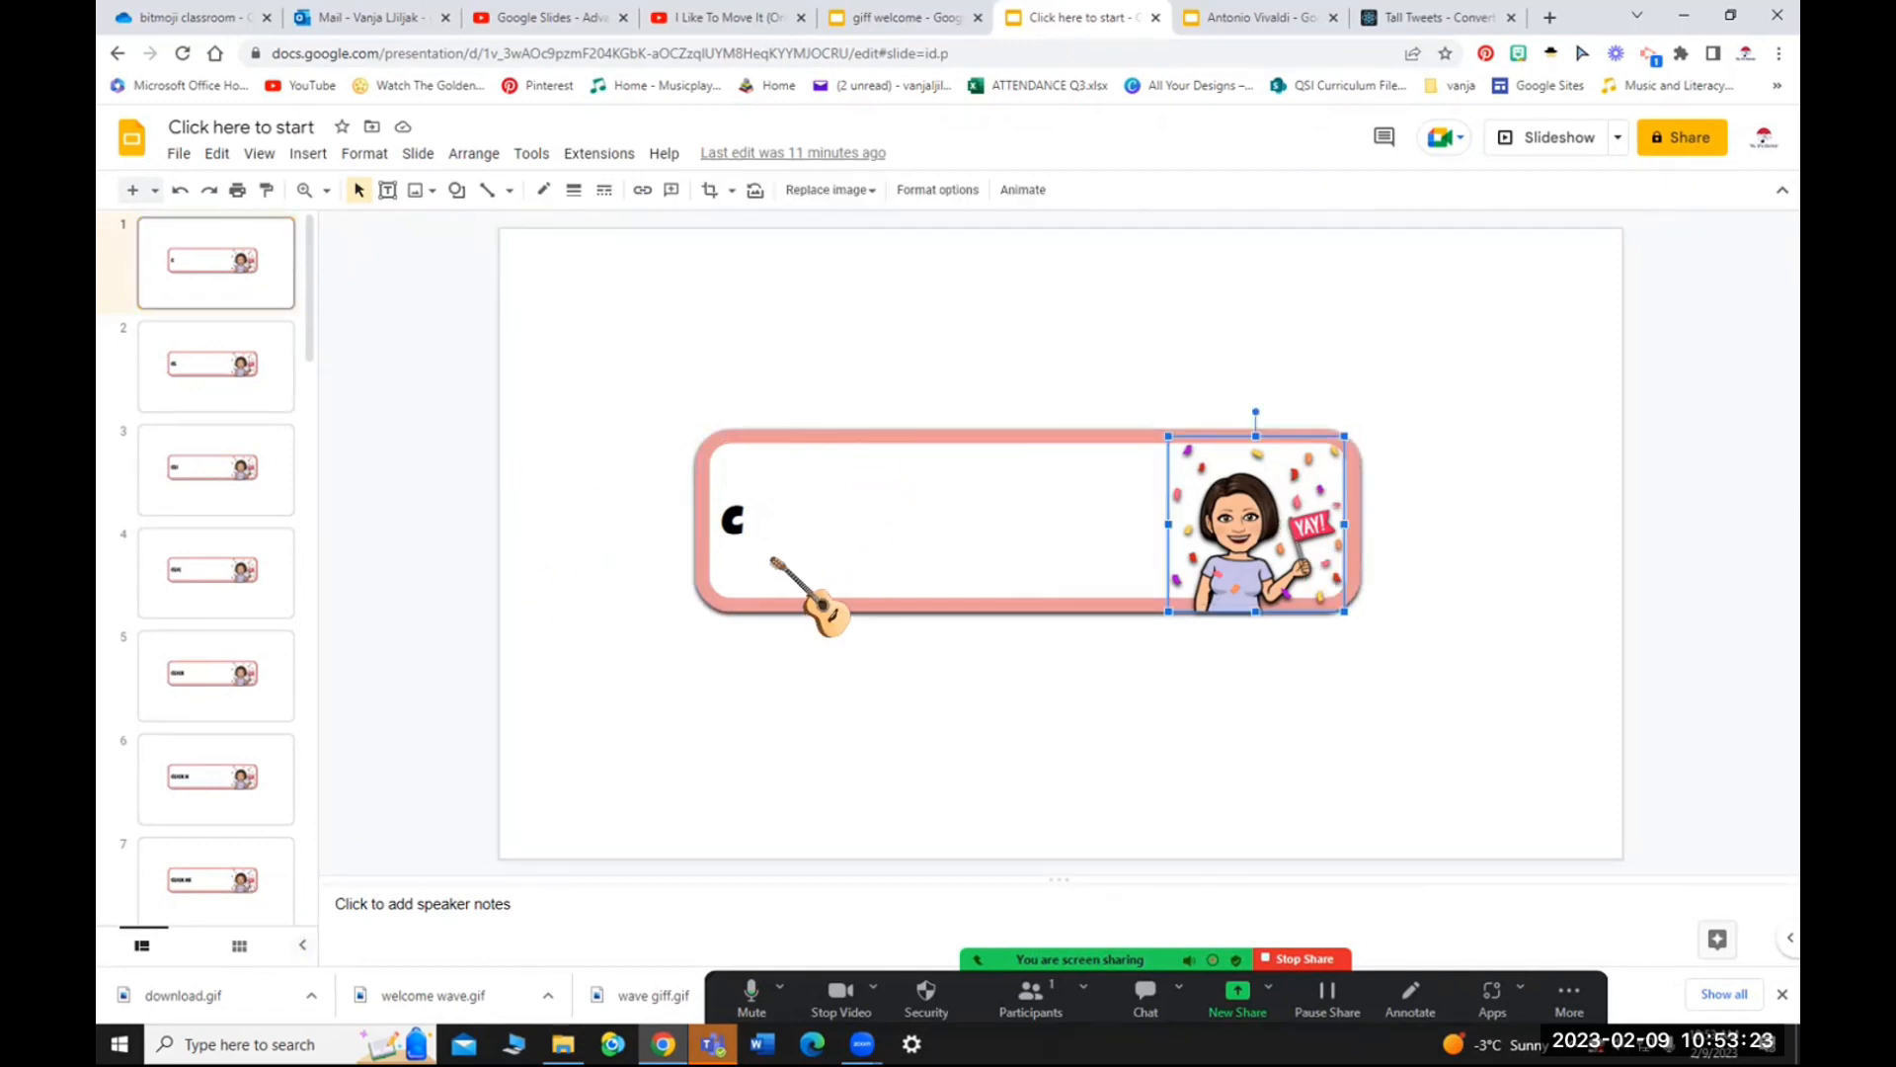
click(749, 516)
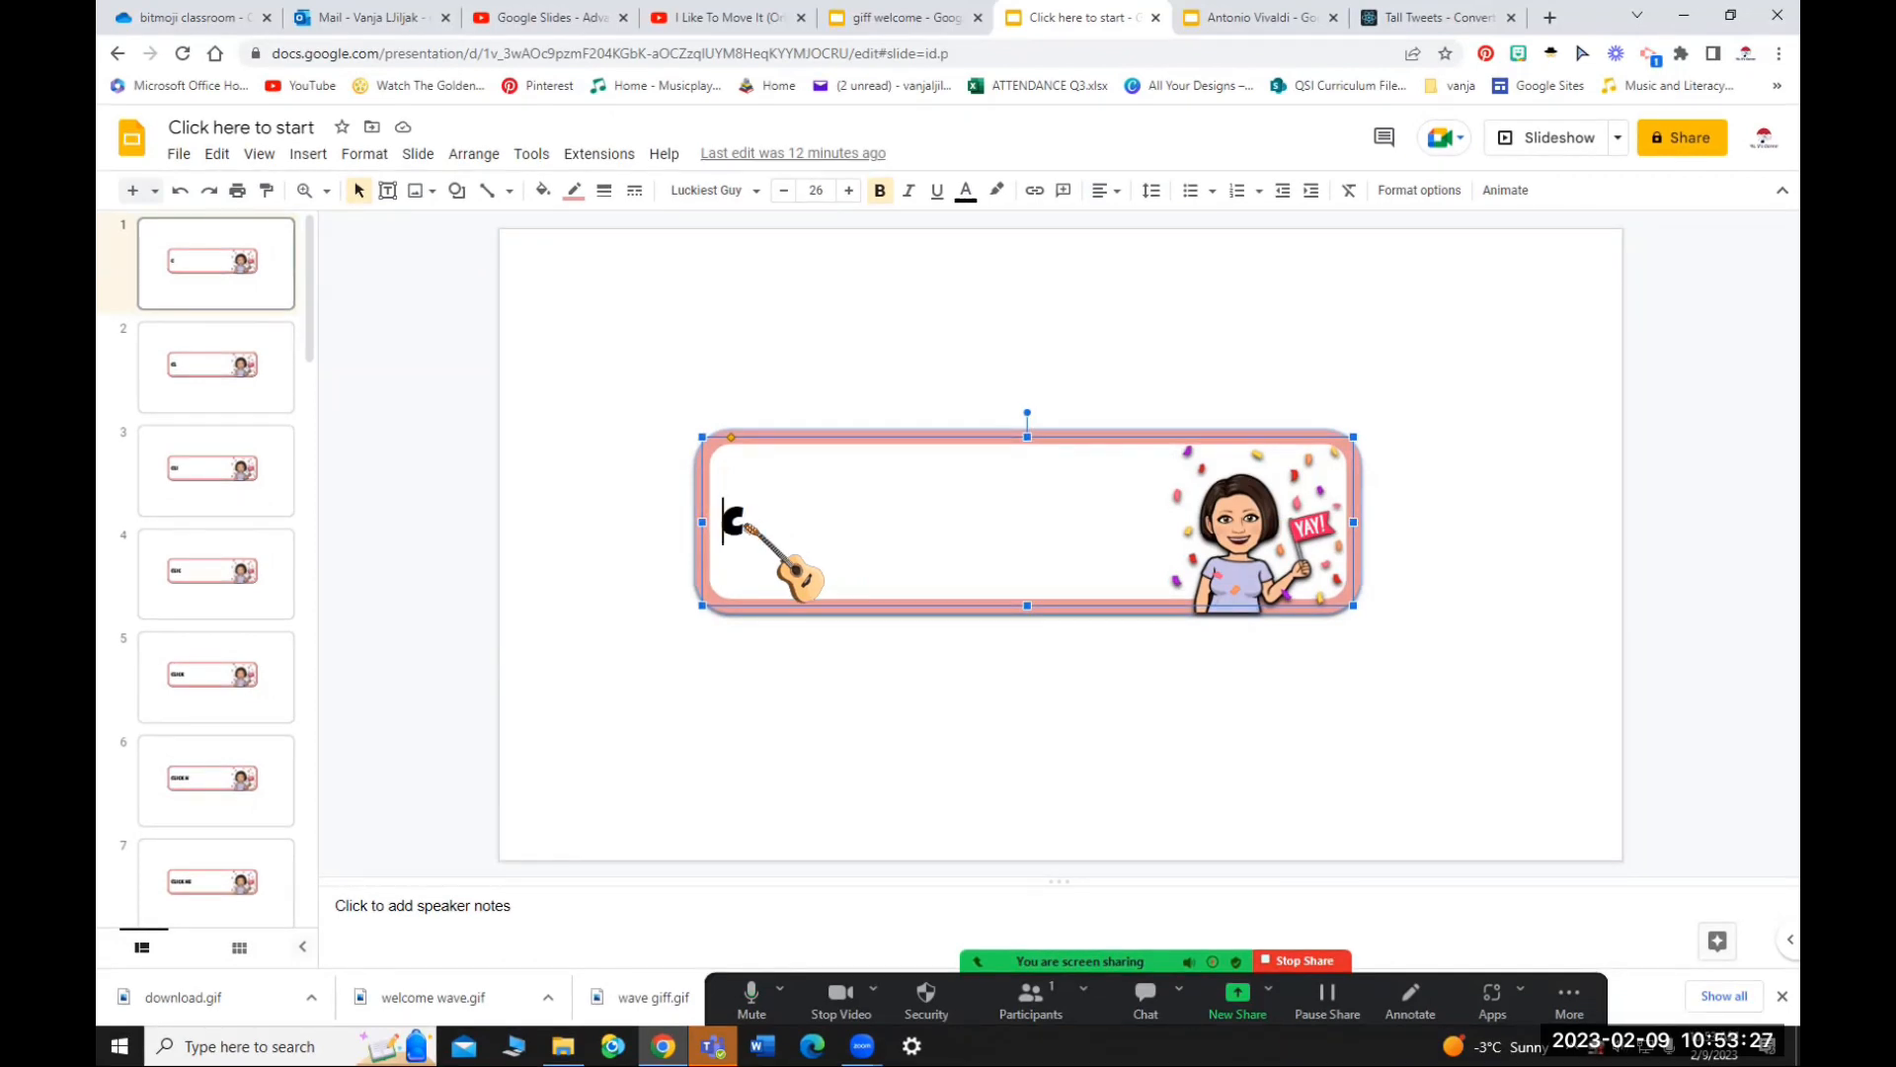
click(1190, 325)
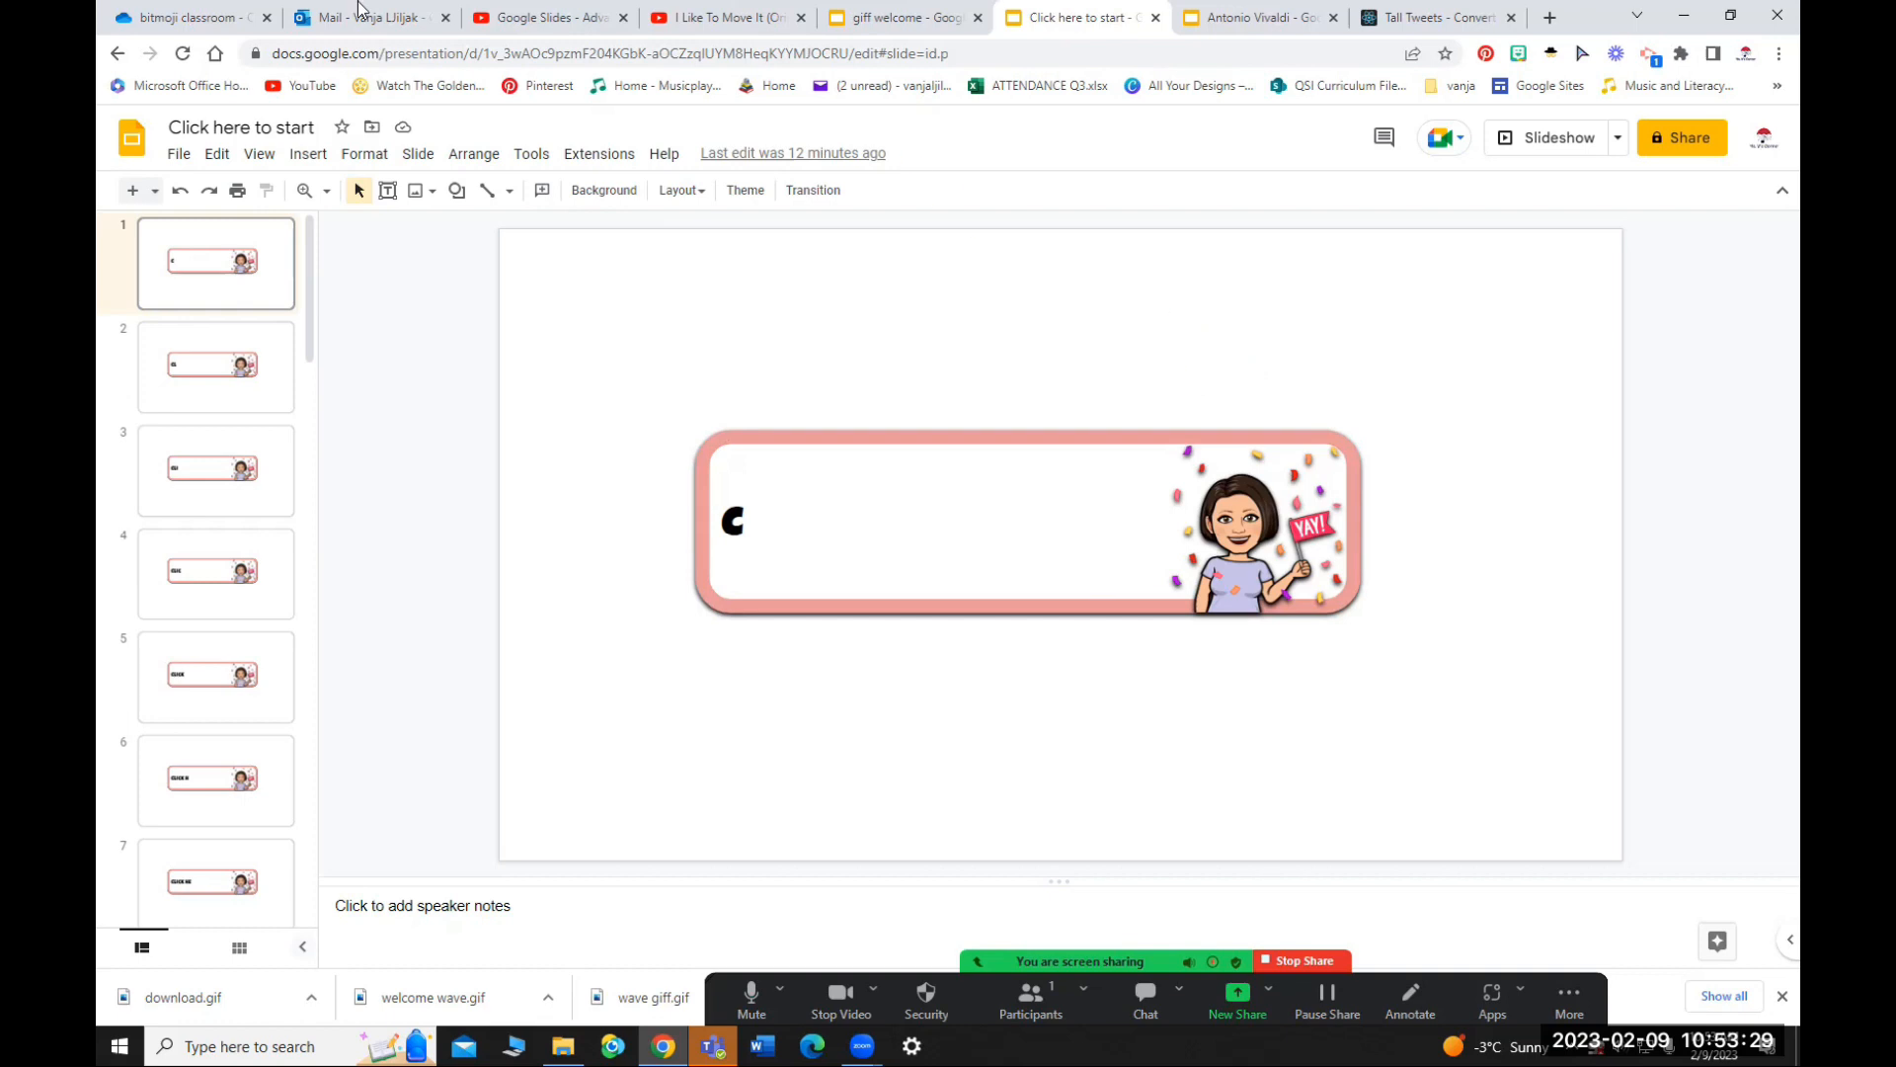
Step: Draw a wide rounded rectangle above the existing banner on the first slide
click(306, 154)
mouse_move(341, 322)
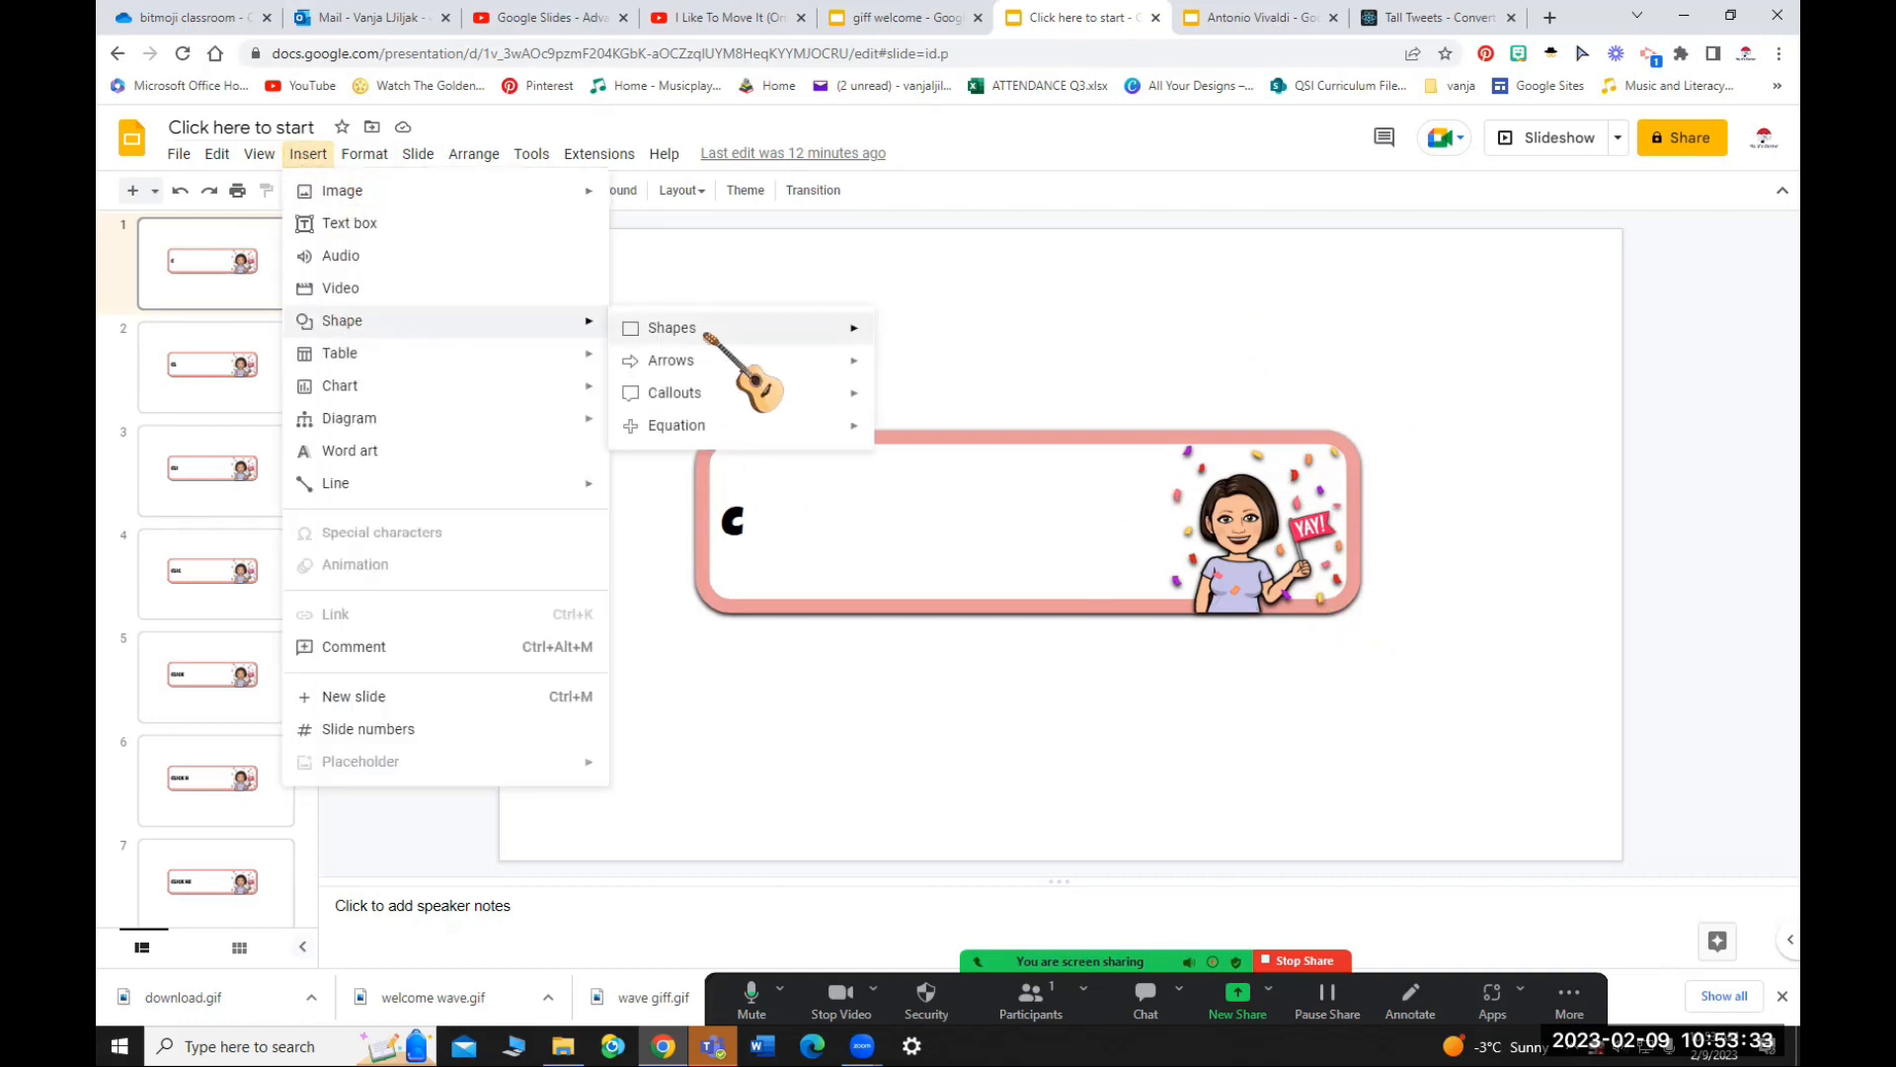
mouse_move(716, 341)
click(917, 341)
drag(709, 262, 1256, 400)
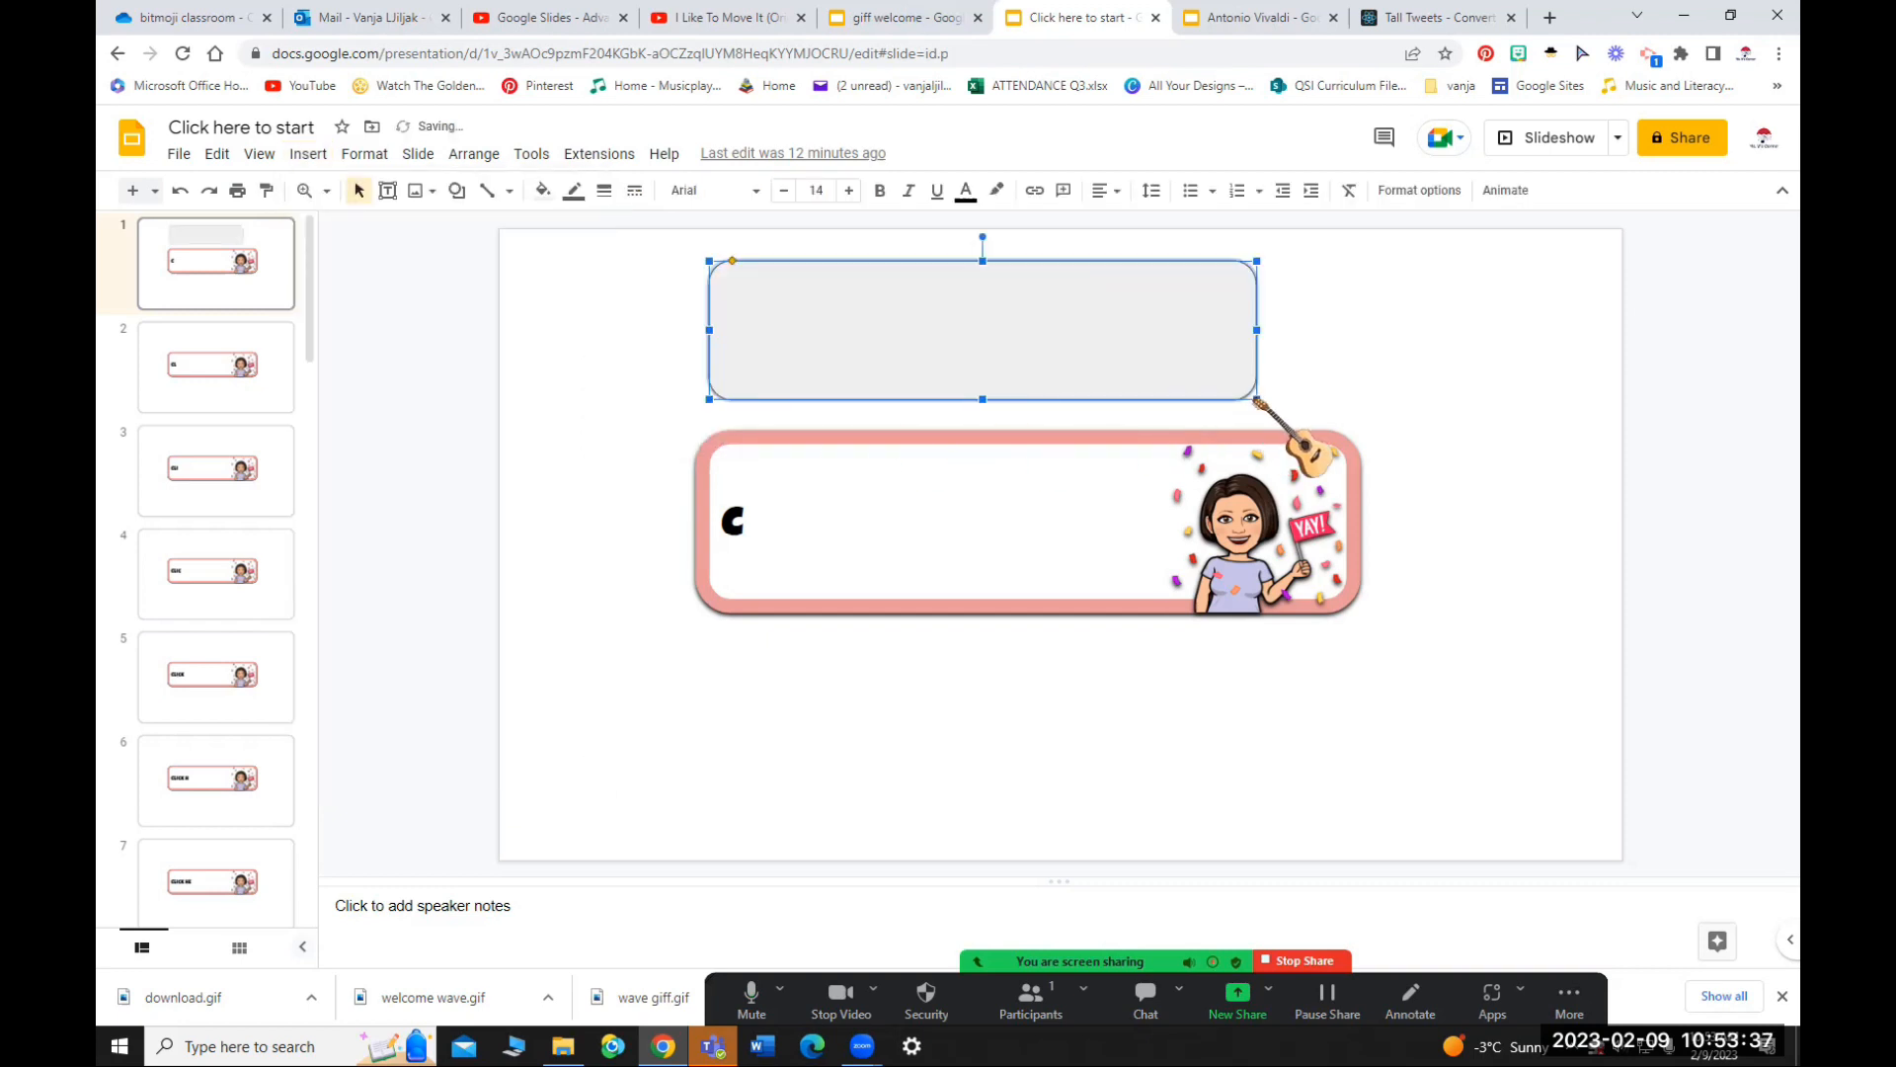
Step: Give the new rounded rectangle a light red outline with a weight of 12px
click(572, 191)
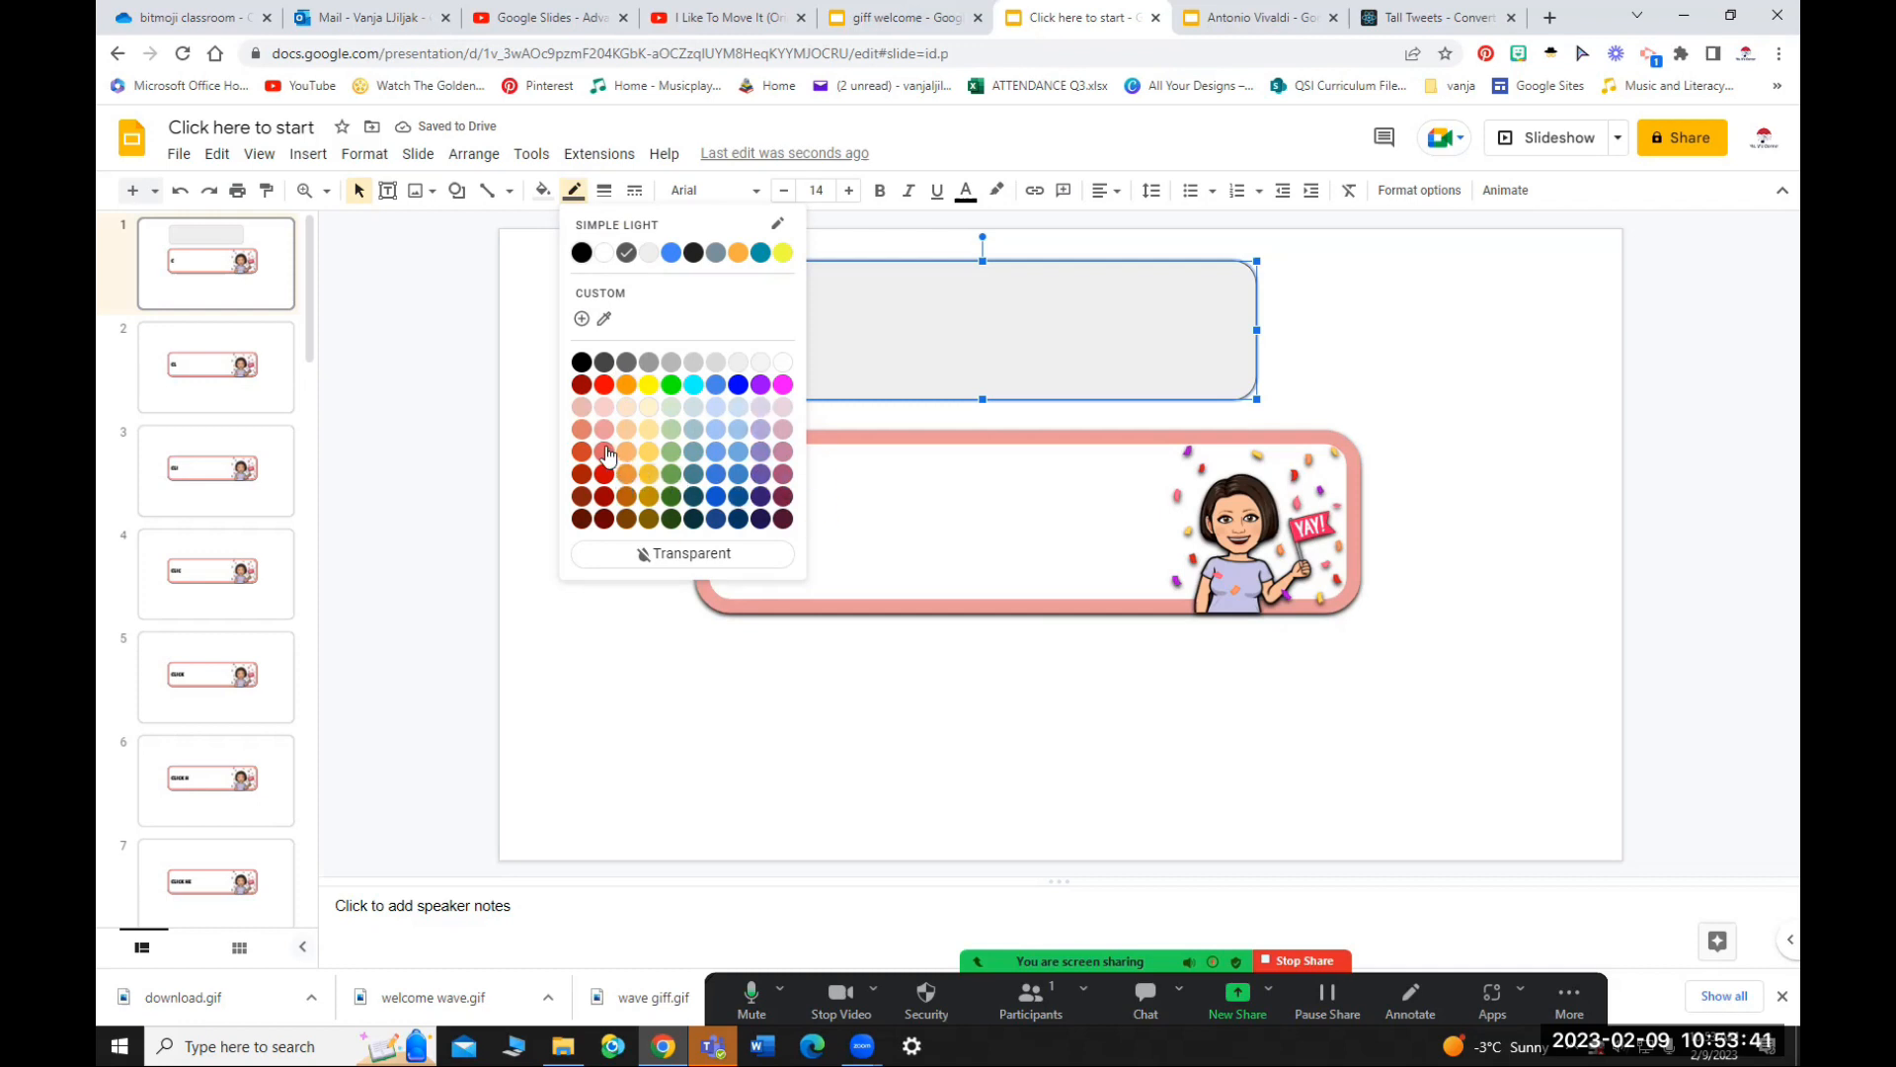
click(606, 455)
click(603, 190)
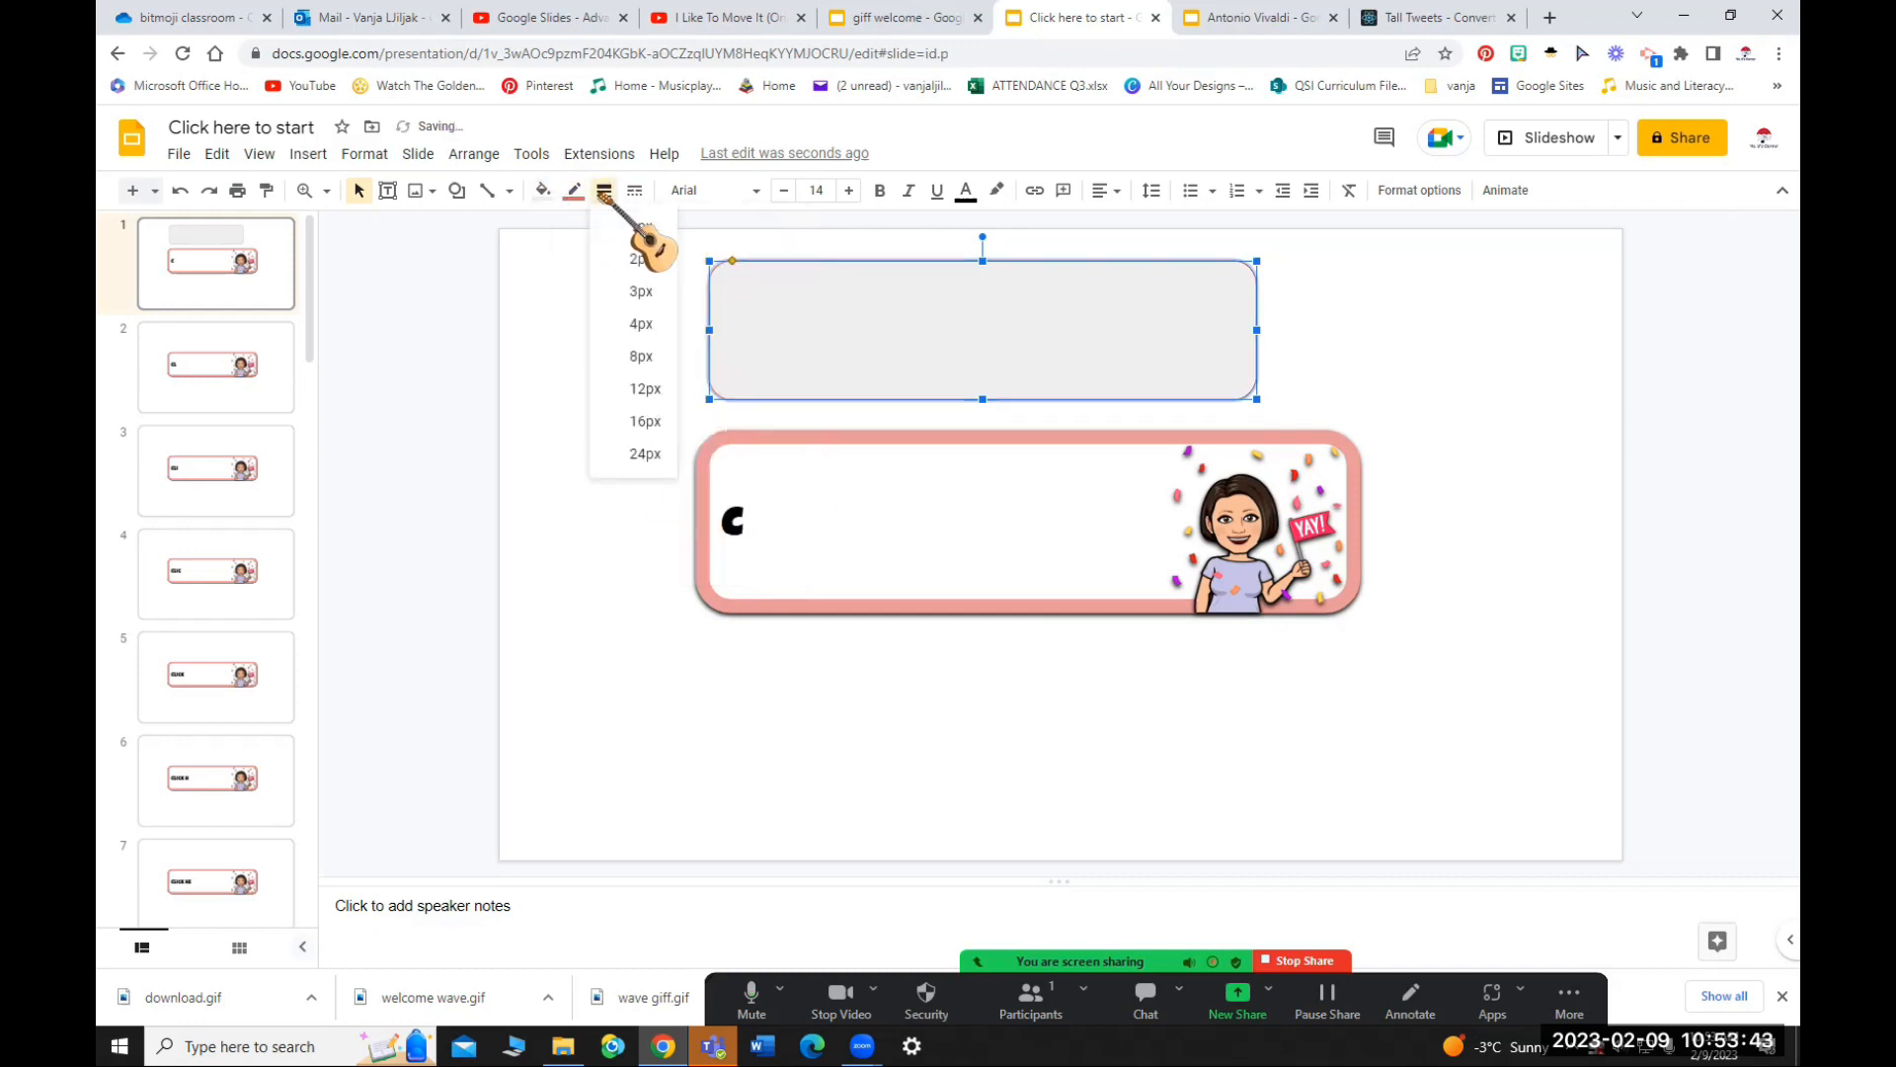
click(642, 356)
click(603, 191)
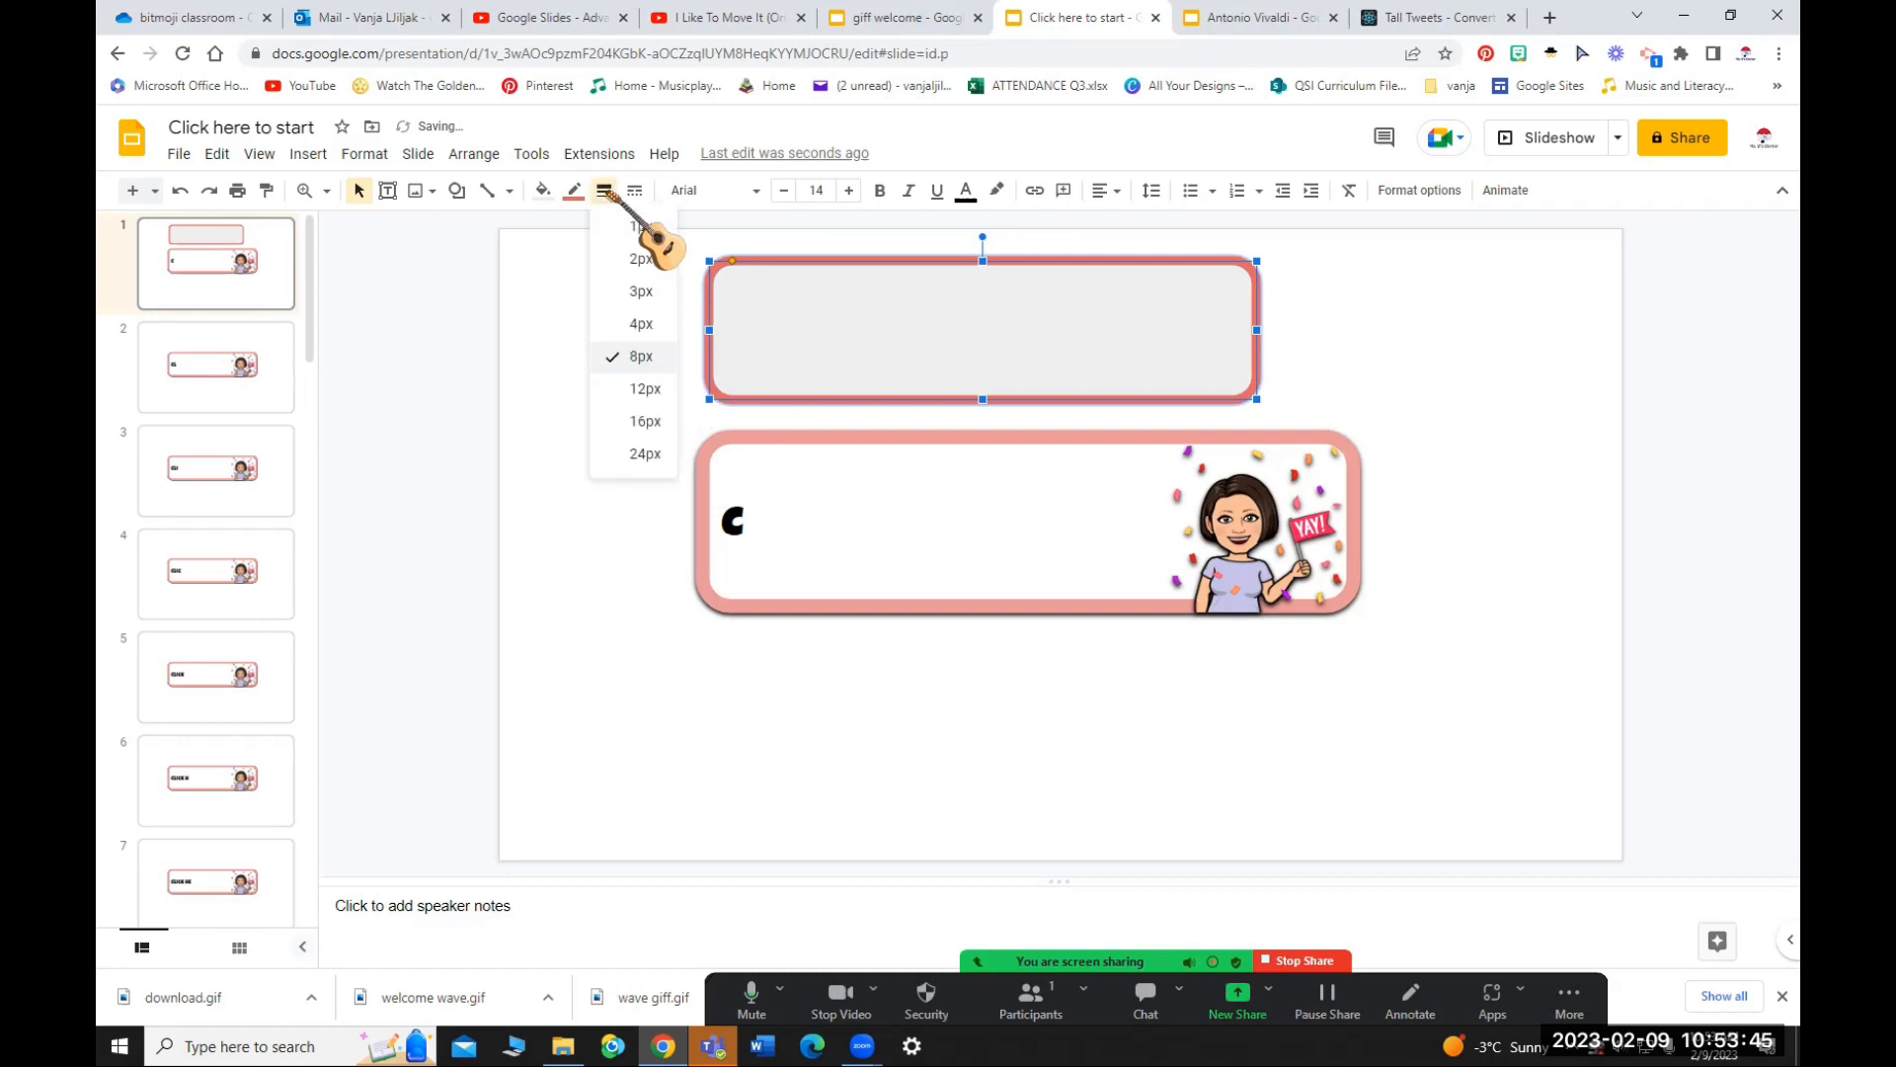
click(647, 390)
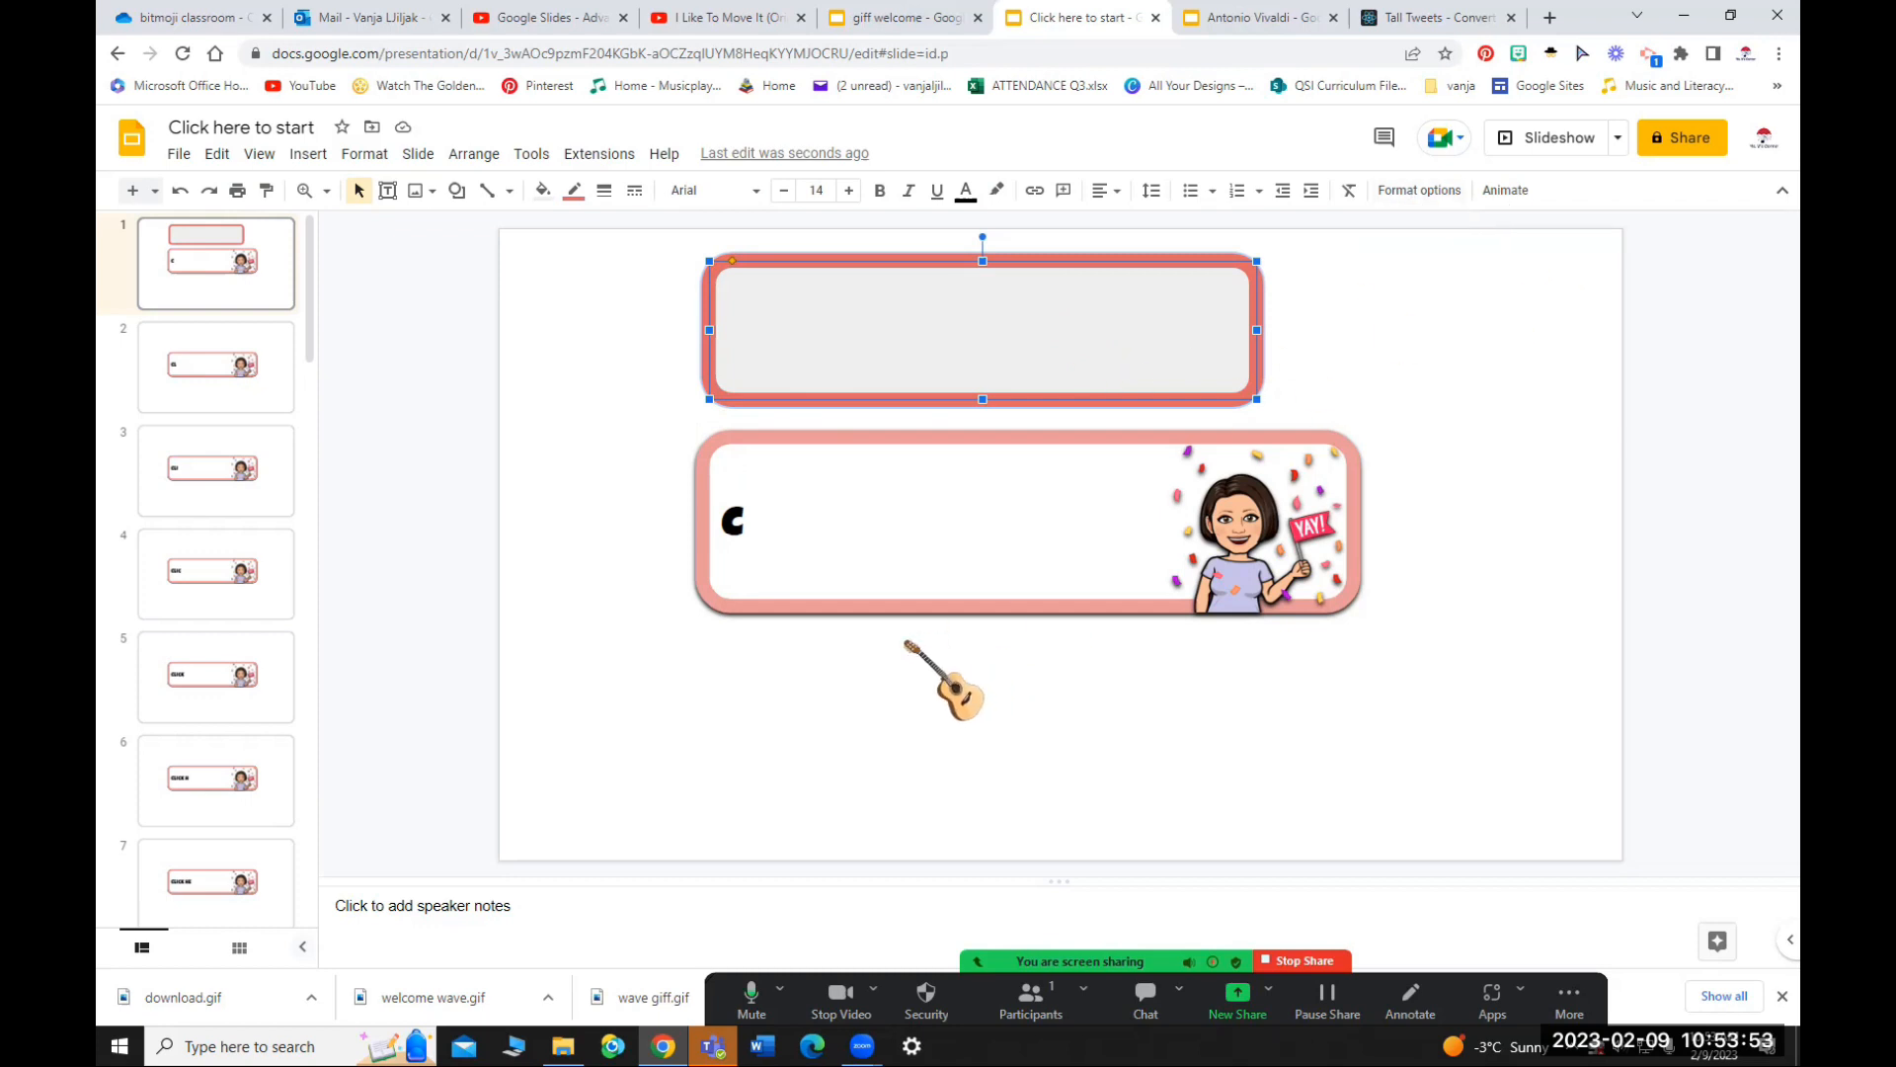
Step: Add a drop shadow with minimum transparency to the new rectangle and widen it to about the width of the banner below
click(1402, 191)
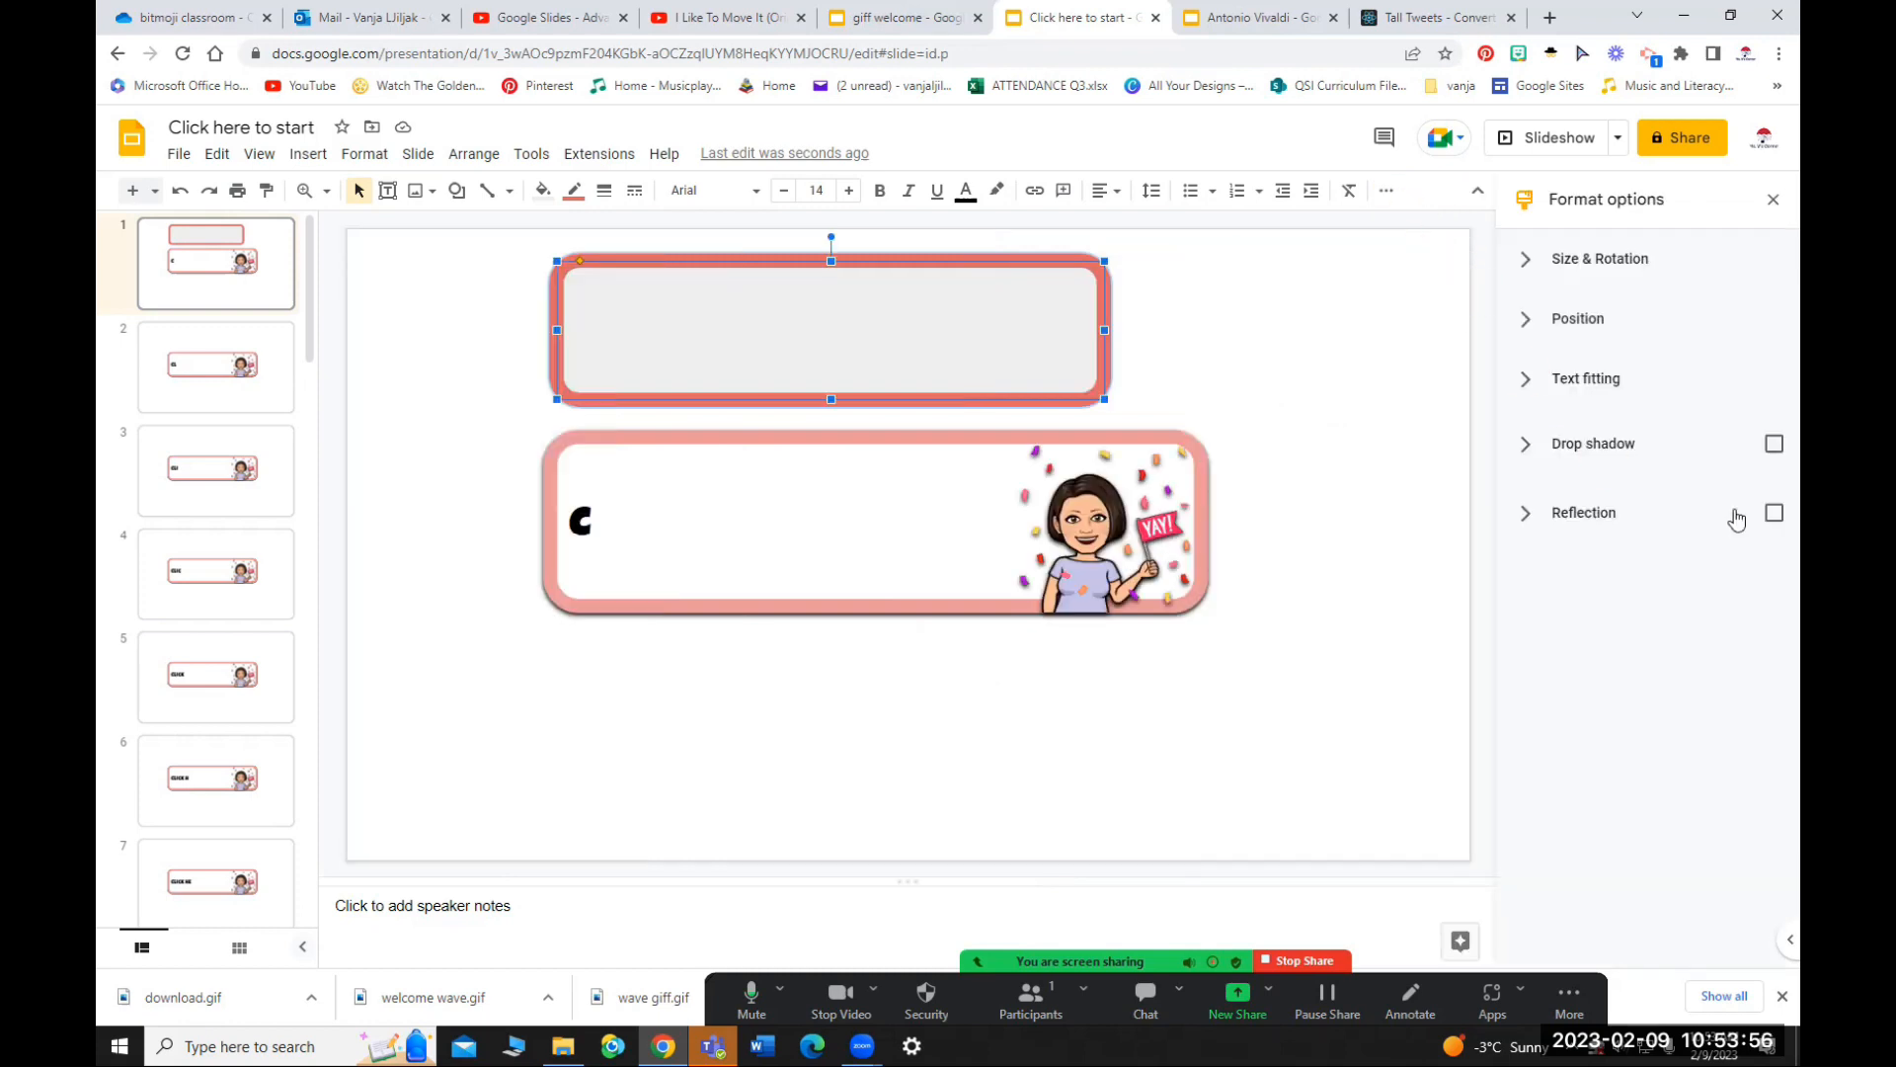
click(1775, 443)
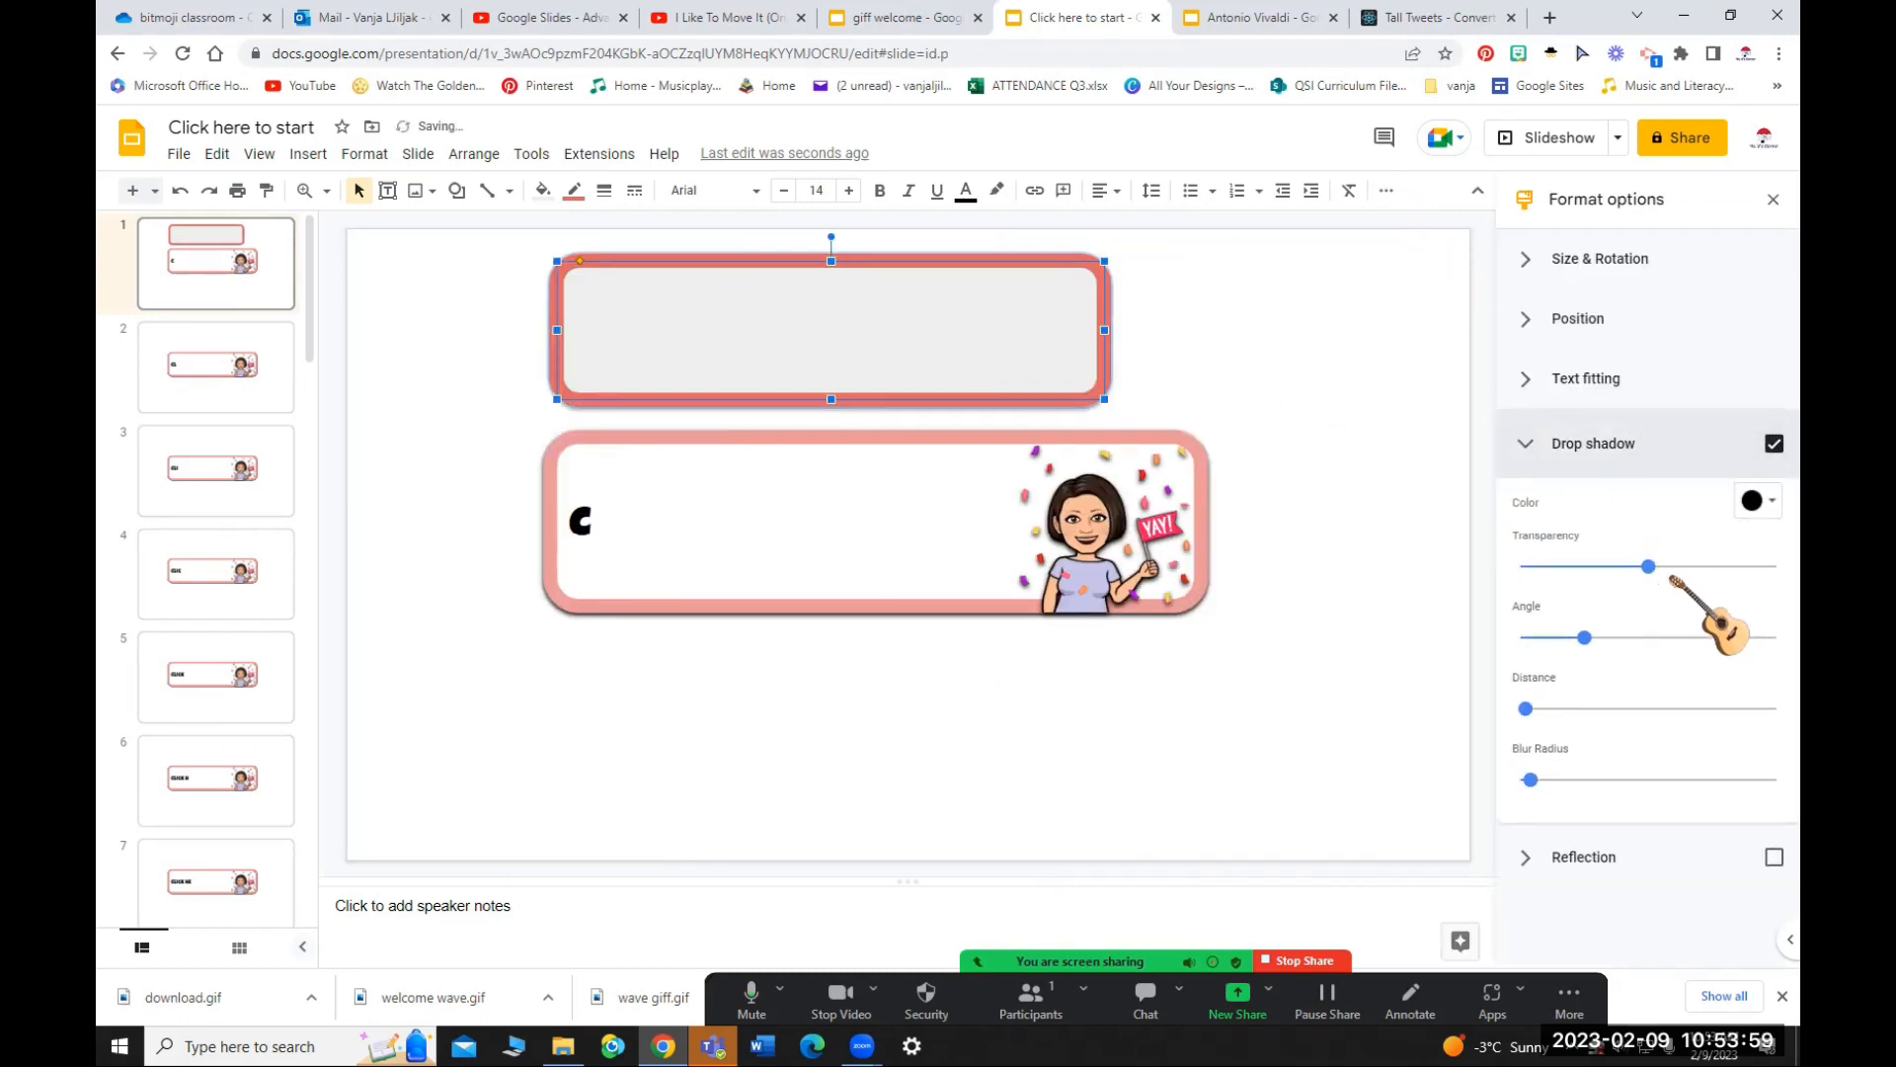
click(1529, 567)
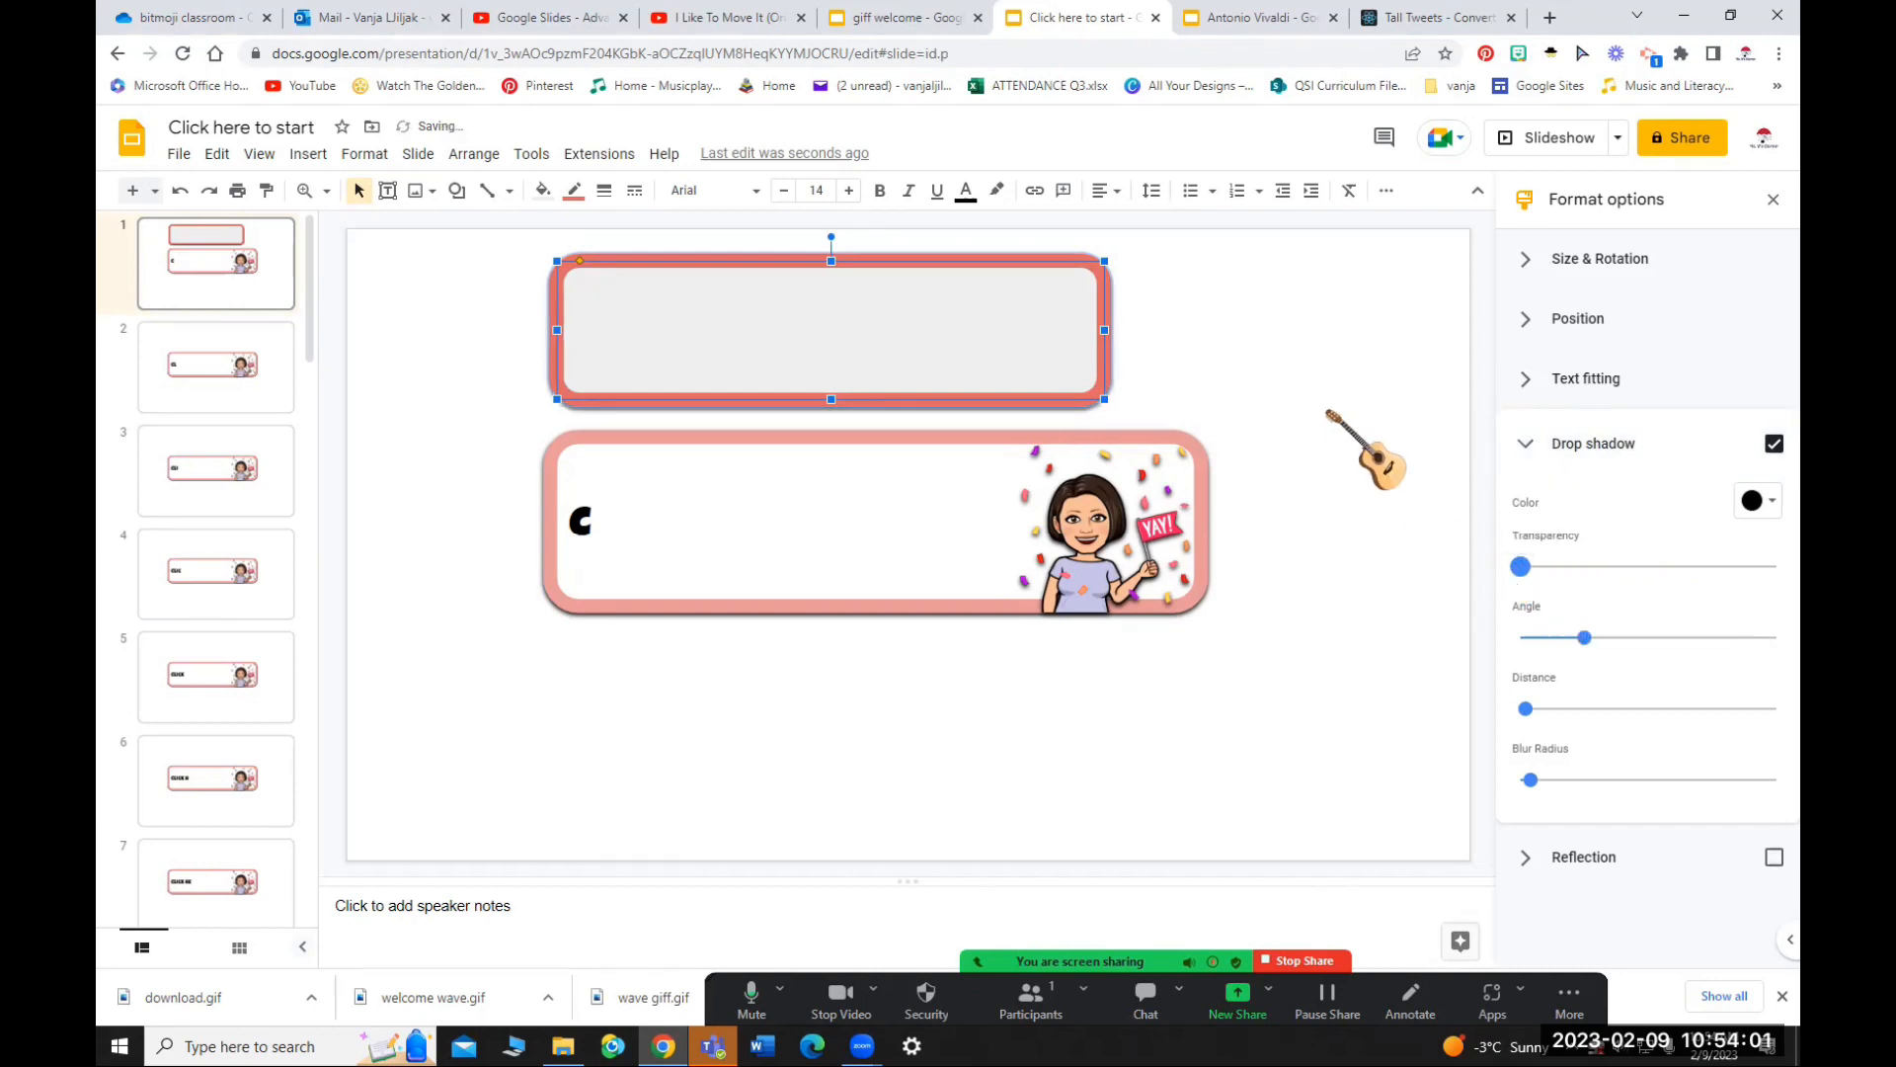
click(1338, 416)
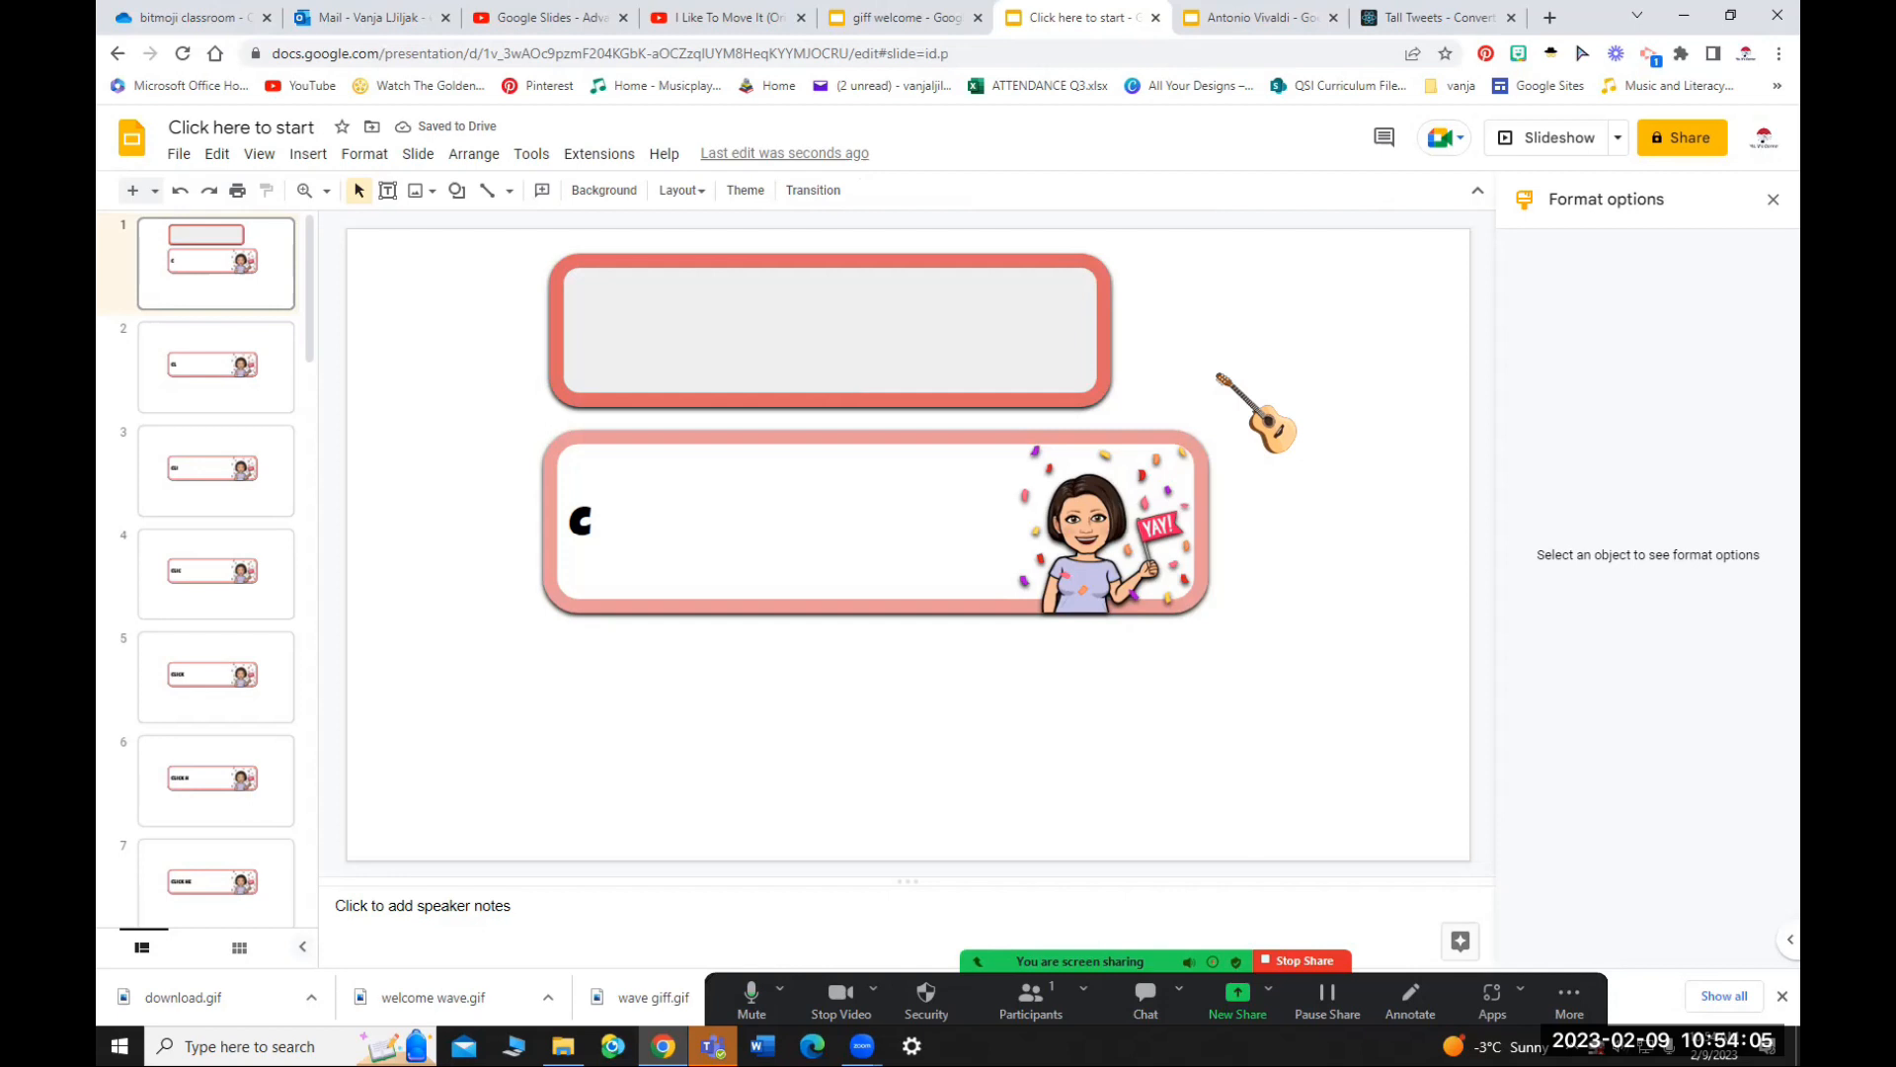
drag(1099, 324, 1201, 333)
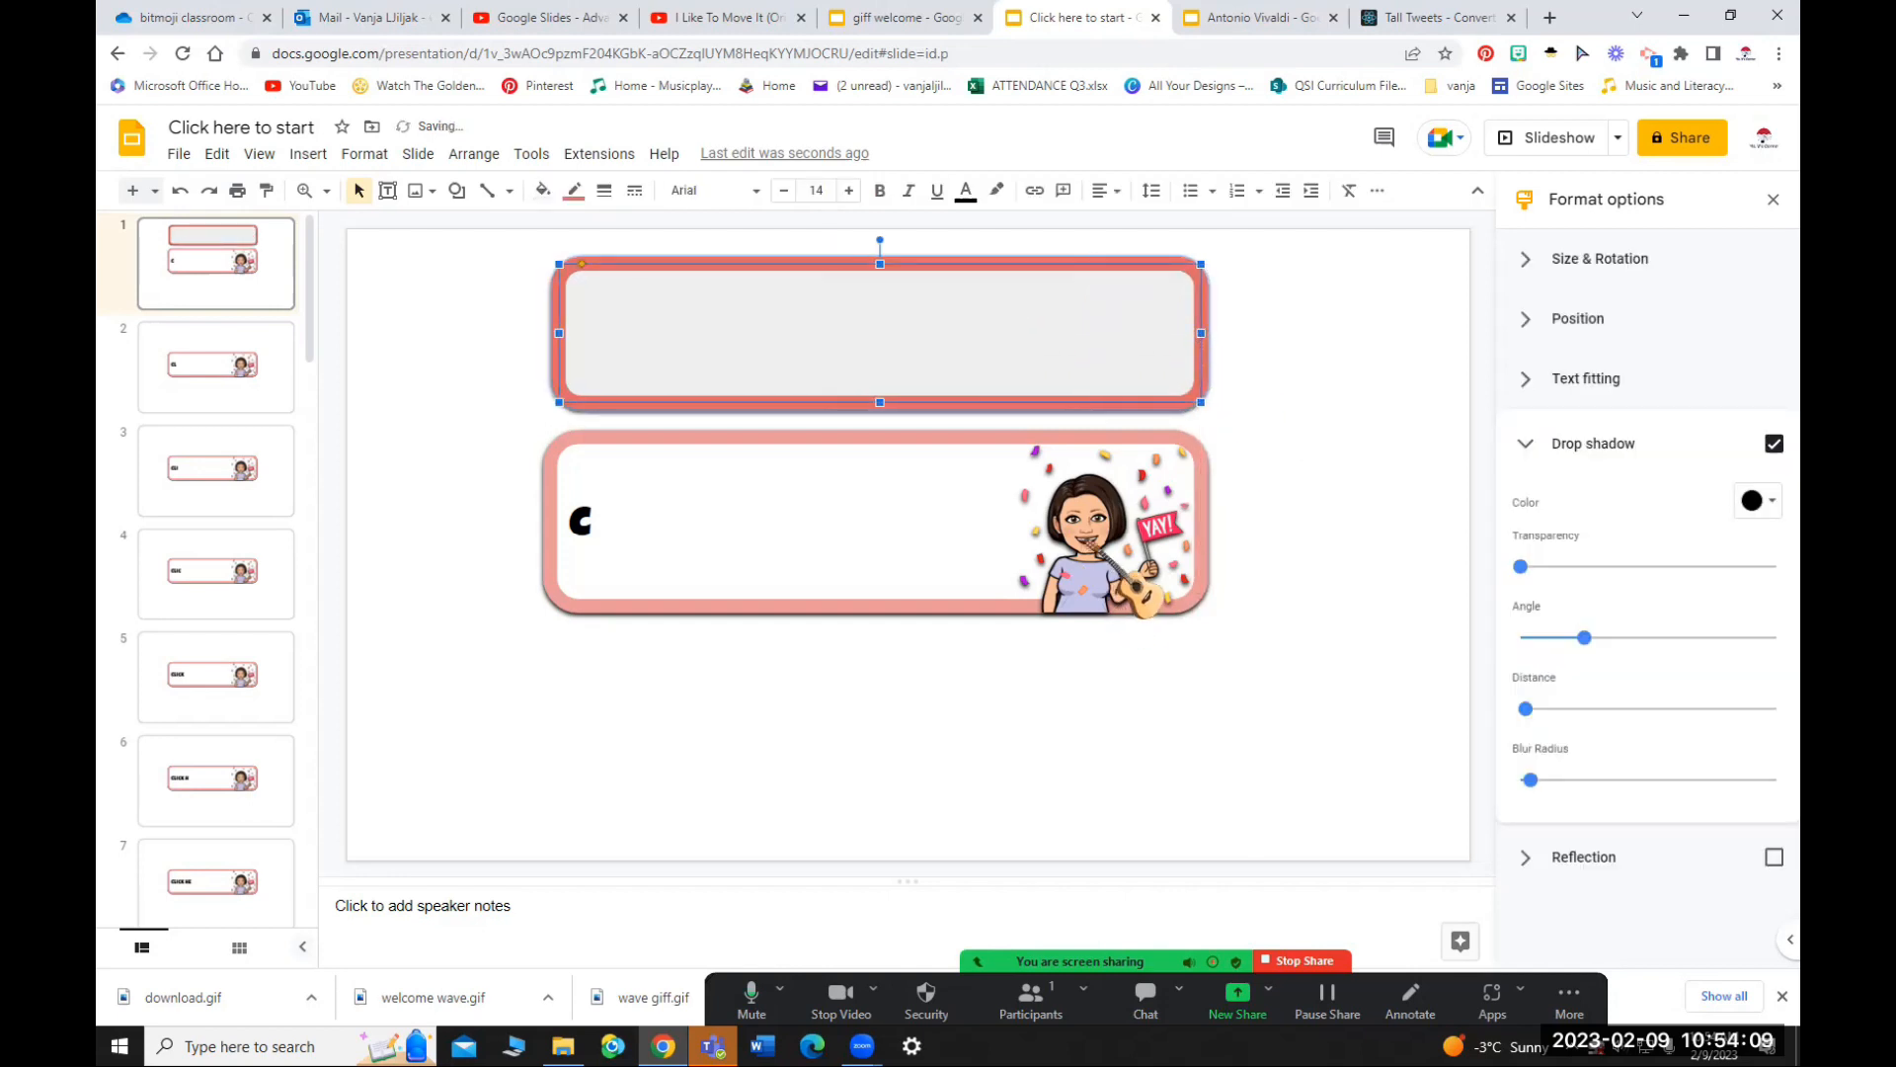
Step: Insert the recent "SUPER" Bitmoji onto the first slide and make its outline transparent
click(1519, 56)
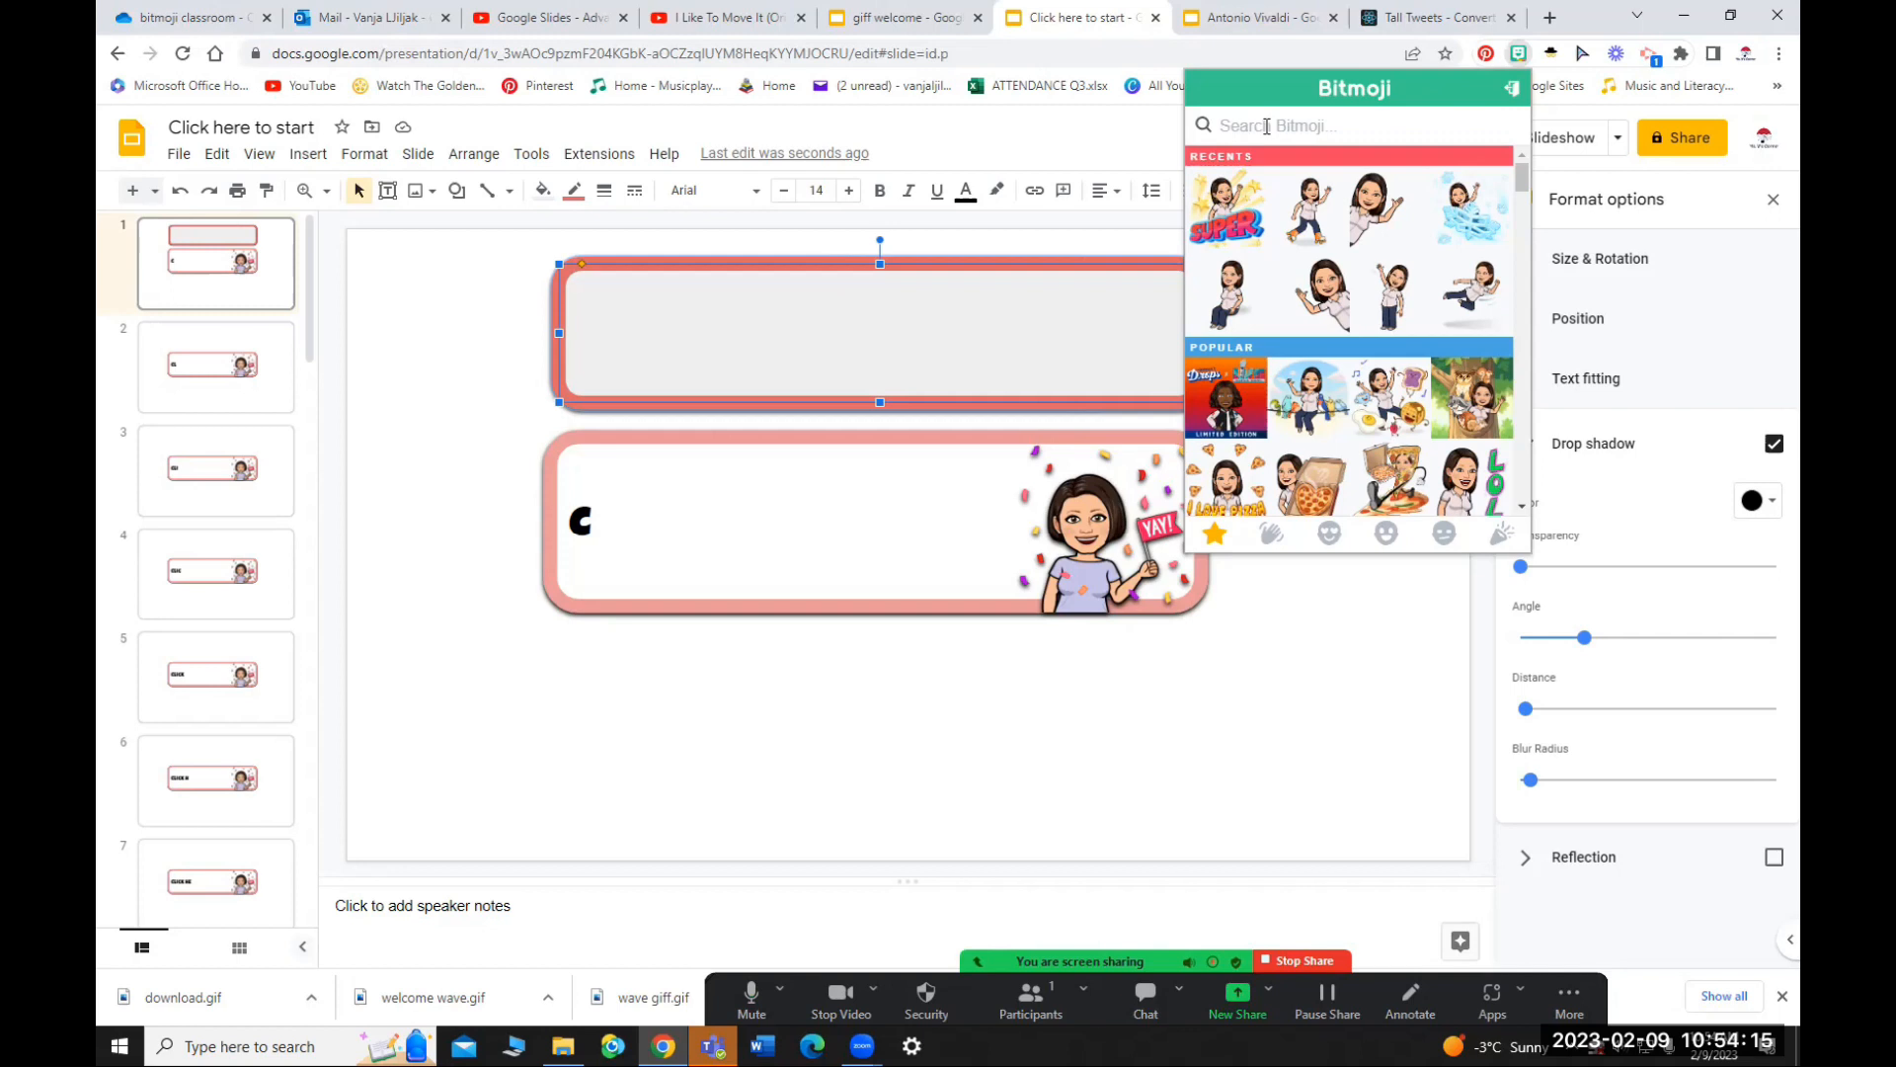
drag(1240, 215, 1154, 341)
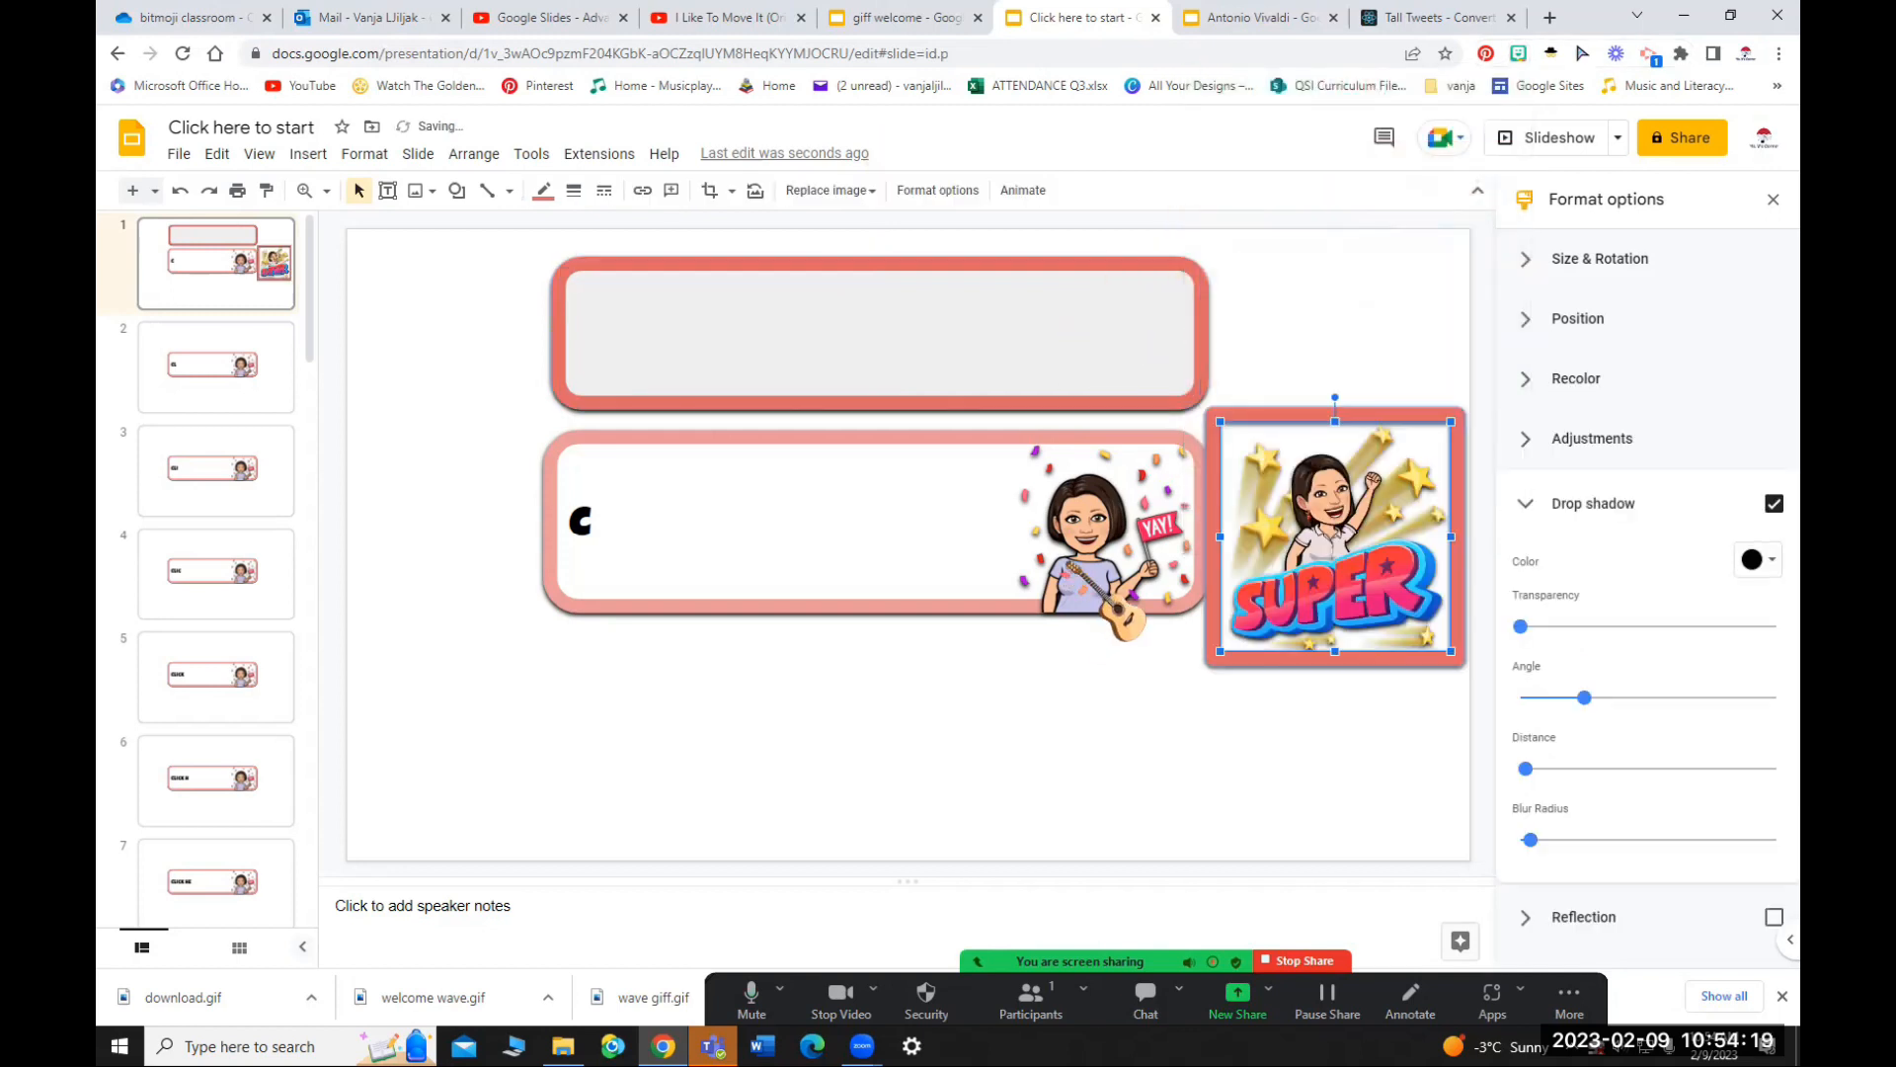
click(543, 191)
click(632, 550)
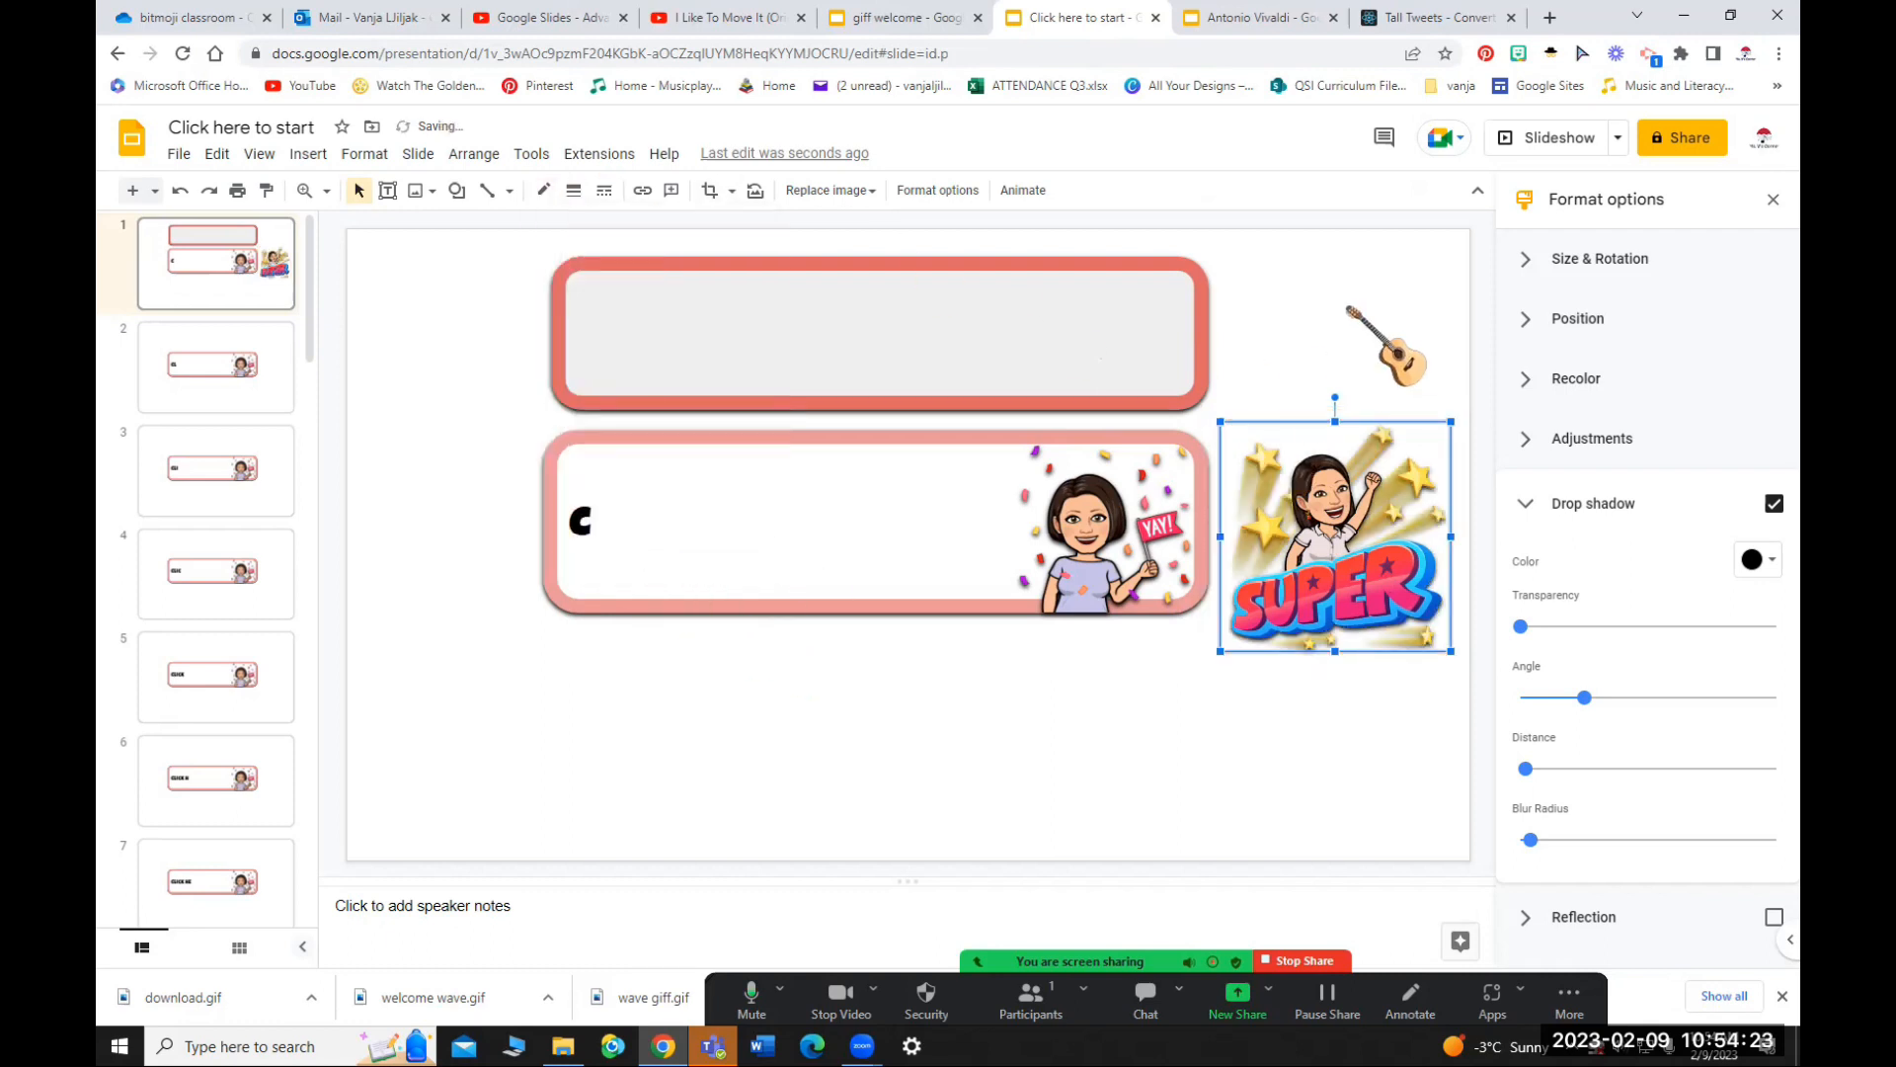
Step: Shrink the "SUPER" Bitmoji and place it inside the right end of the new rounded rectangle
drag(1225, 424, 1120, 352)
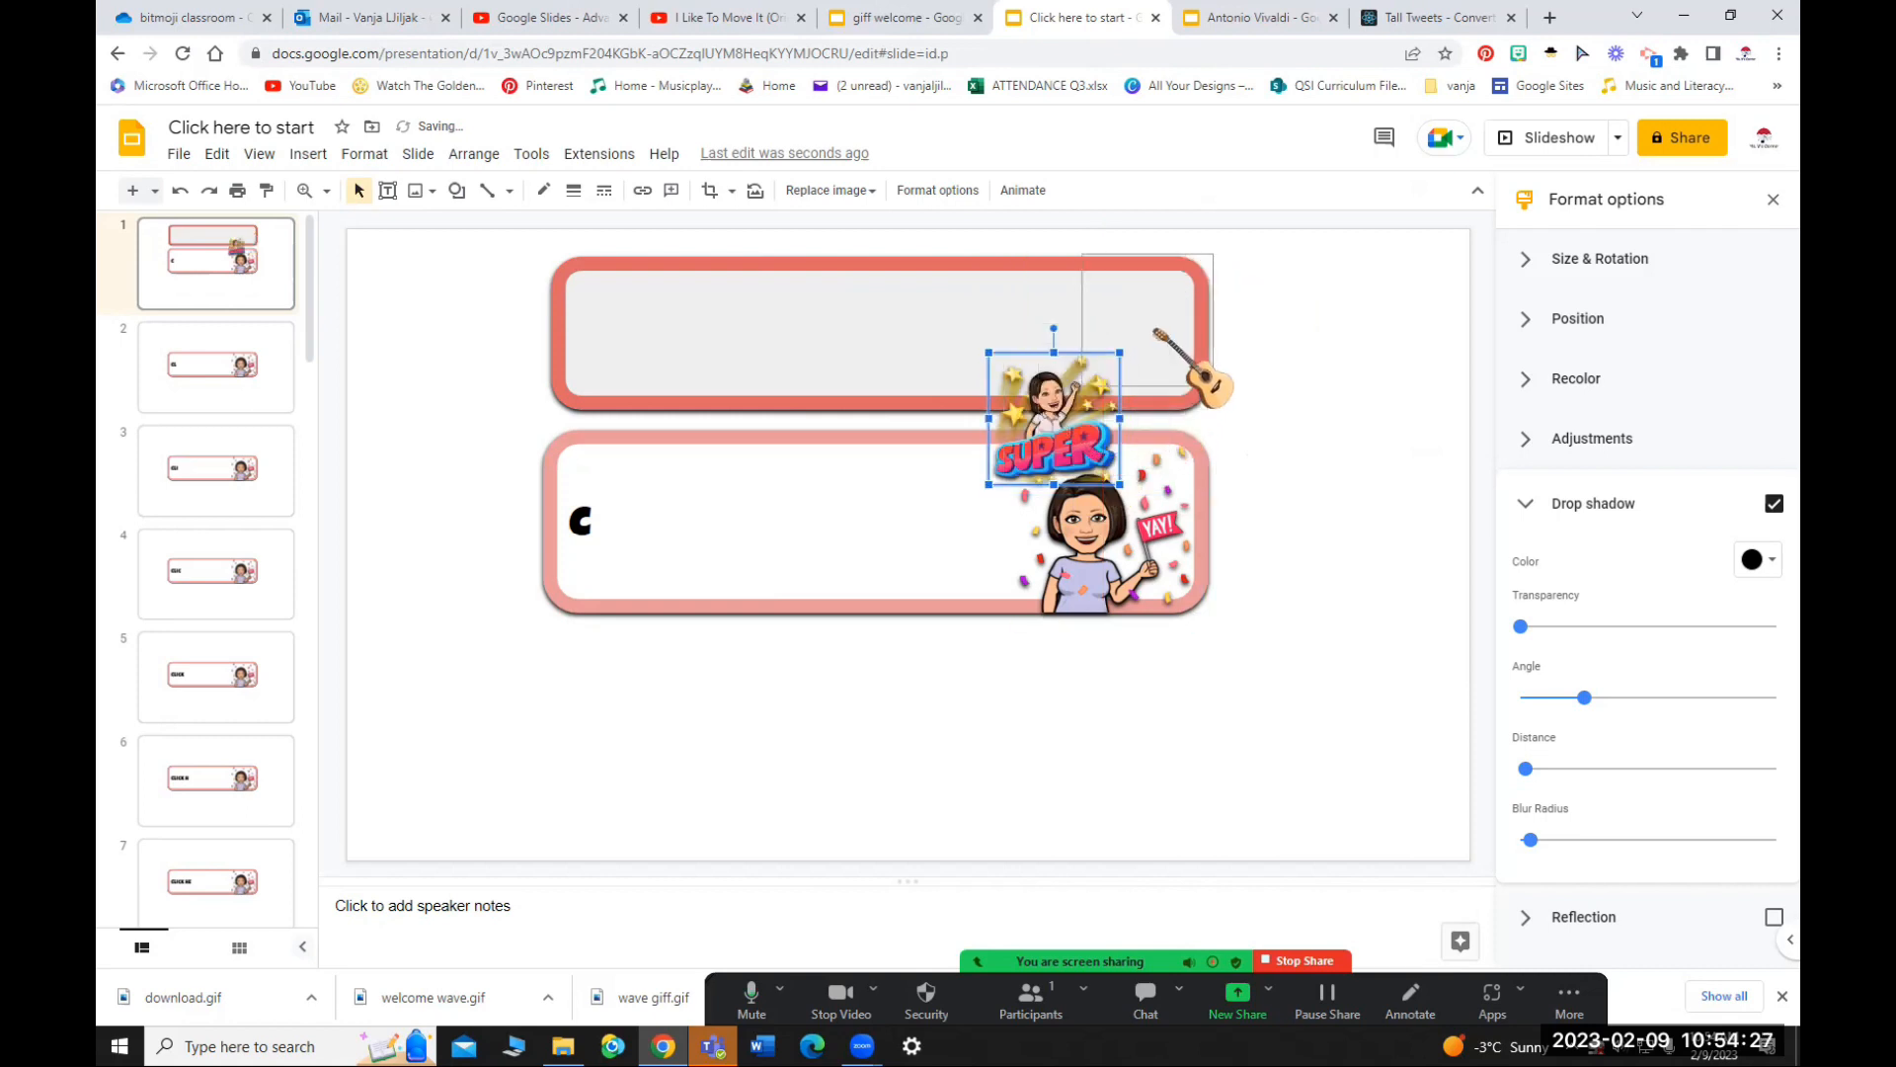
drag(1041, 432, 1127, 352)
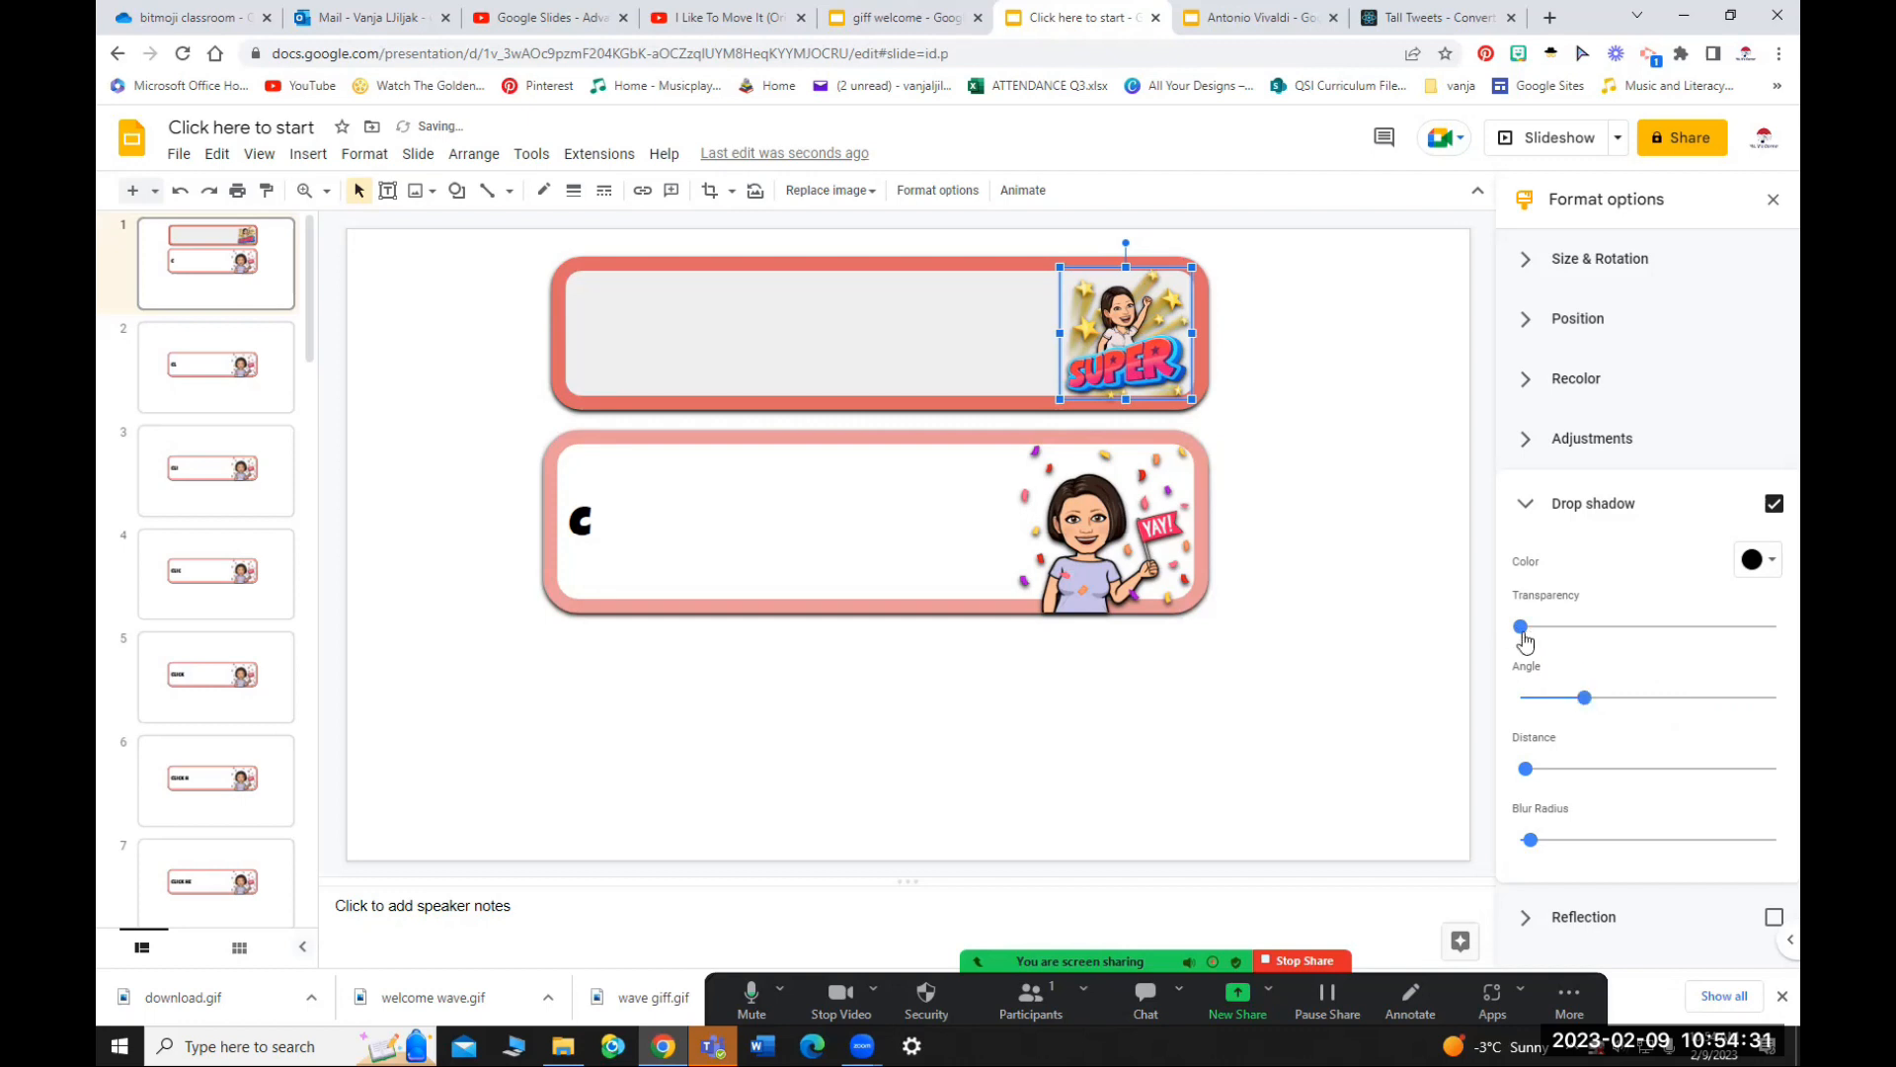
click(1406, 412)
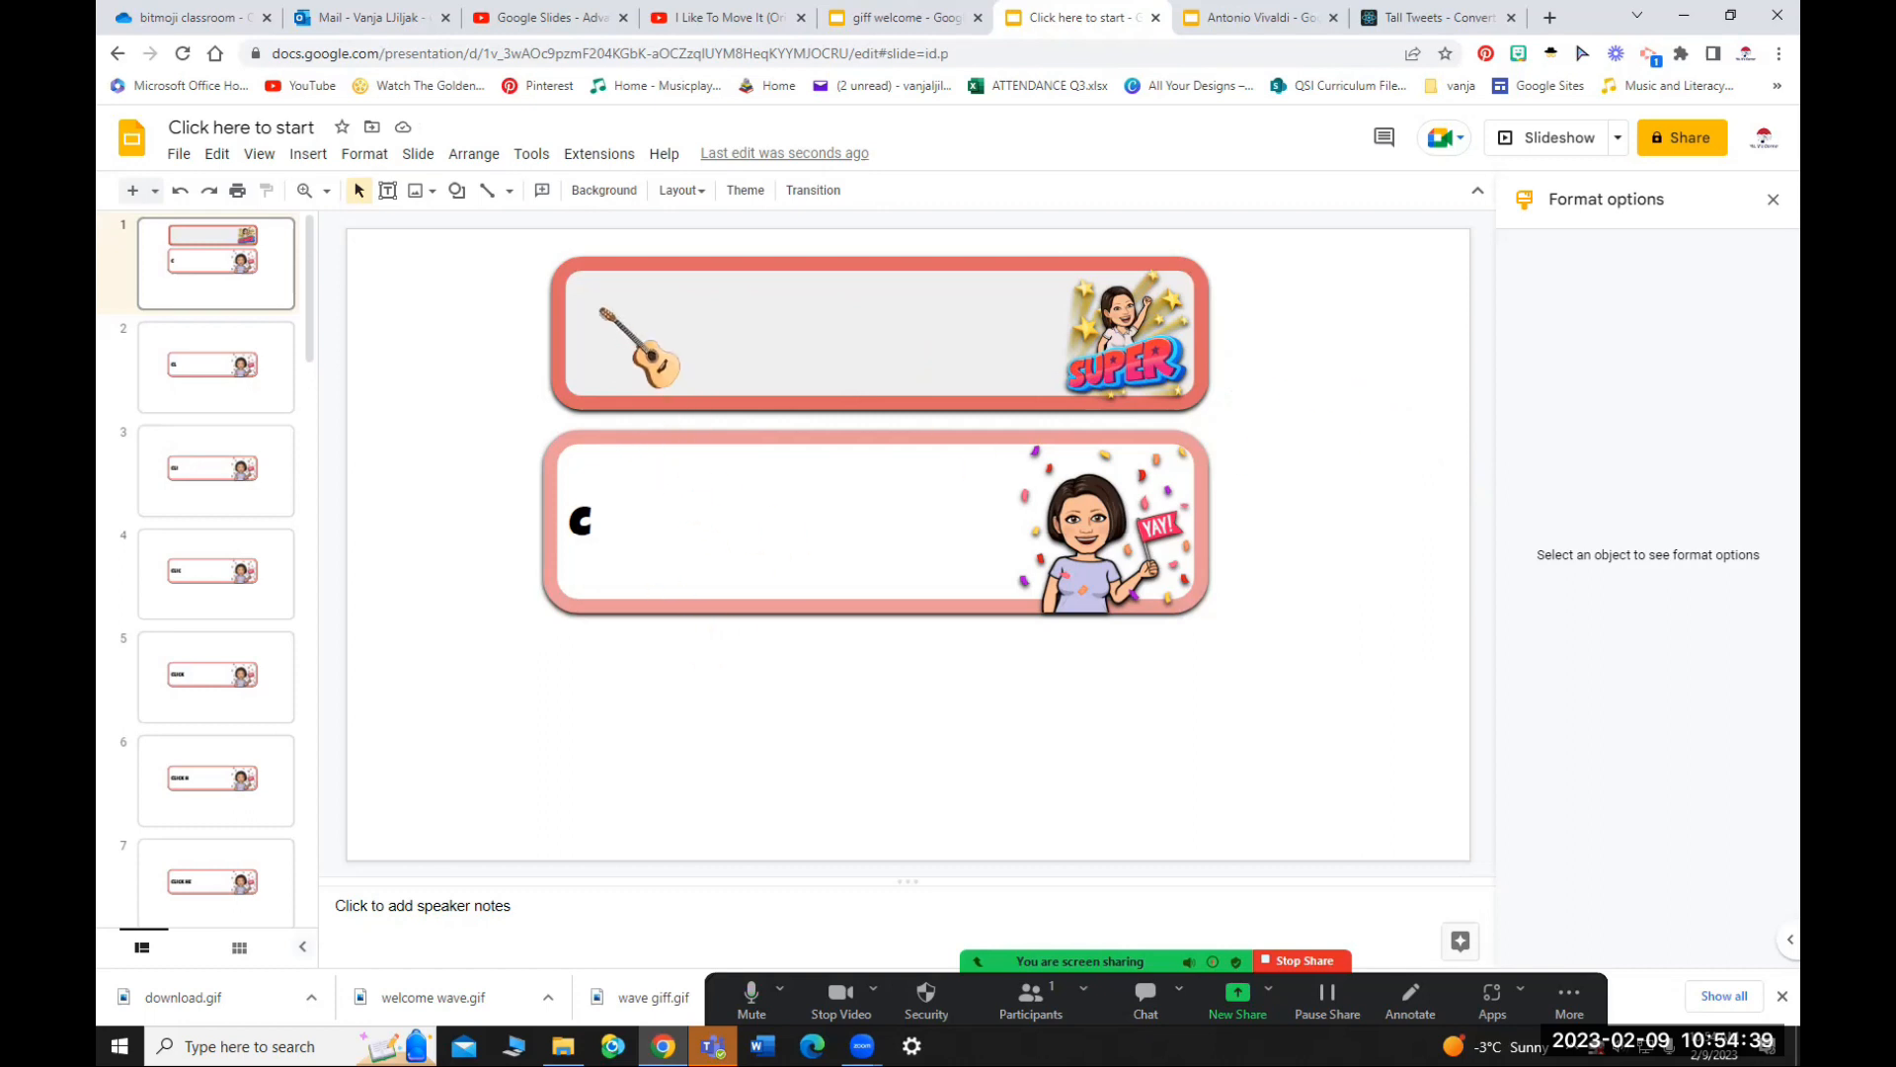
Step: Enter "W" in the new rounded rectangle, duplicate the first slide and return to the original
click(610, 328)
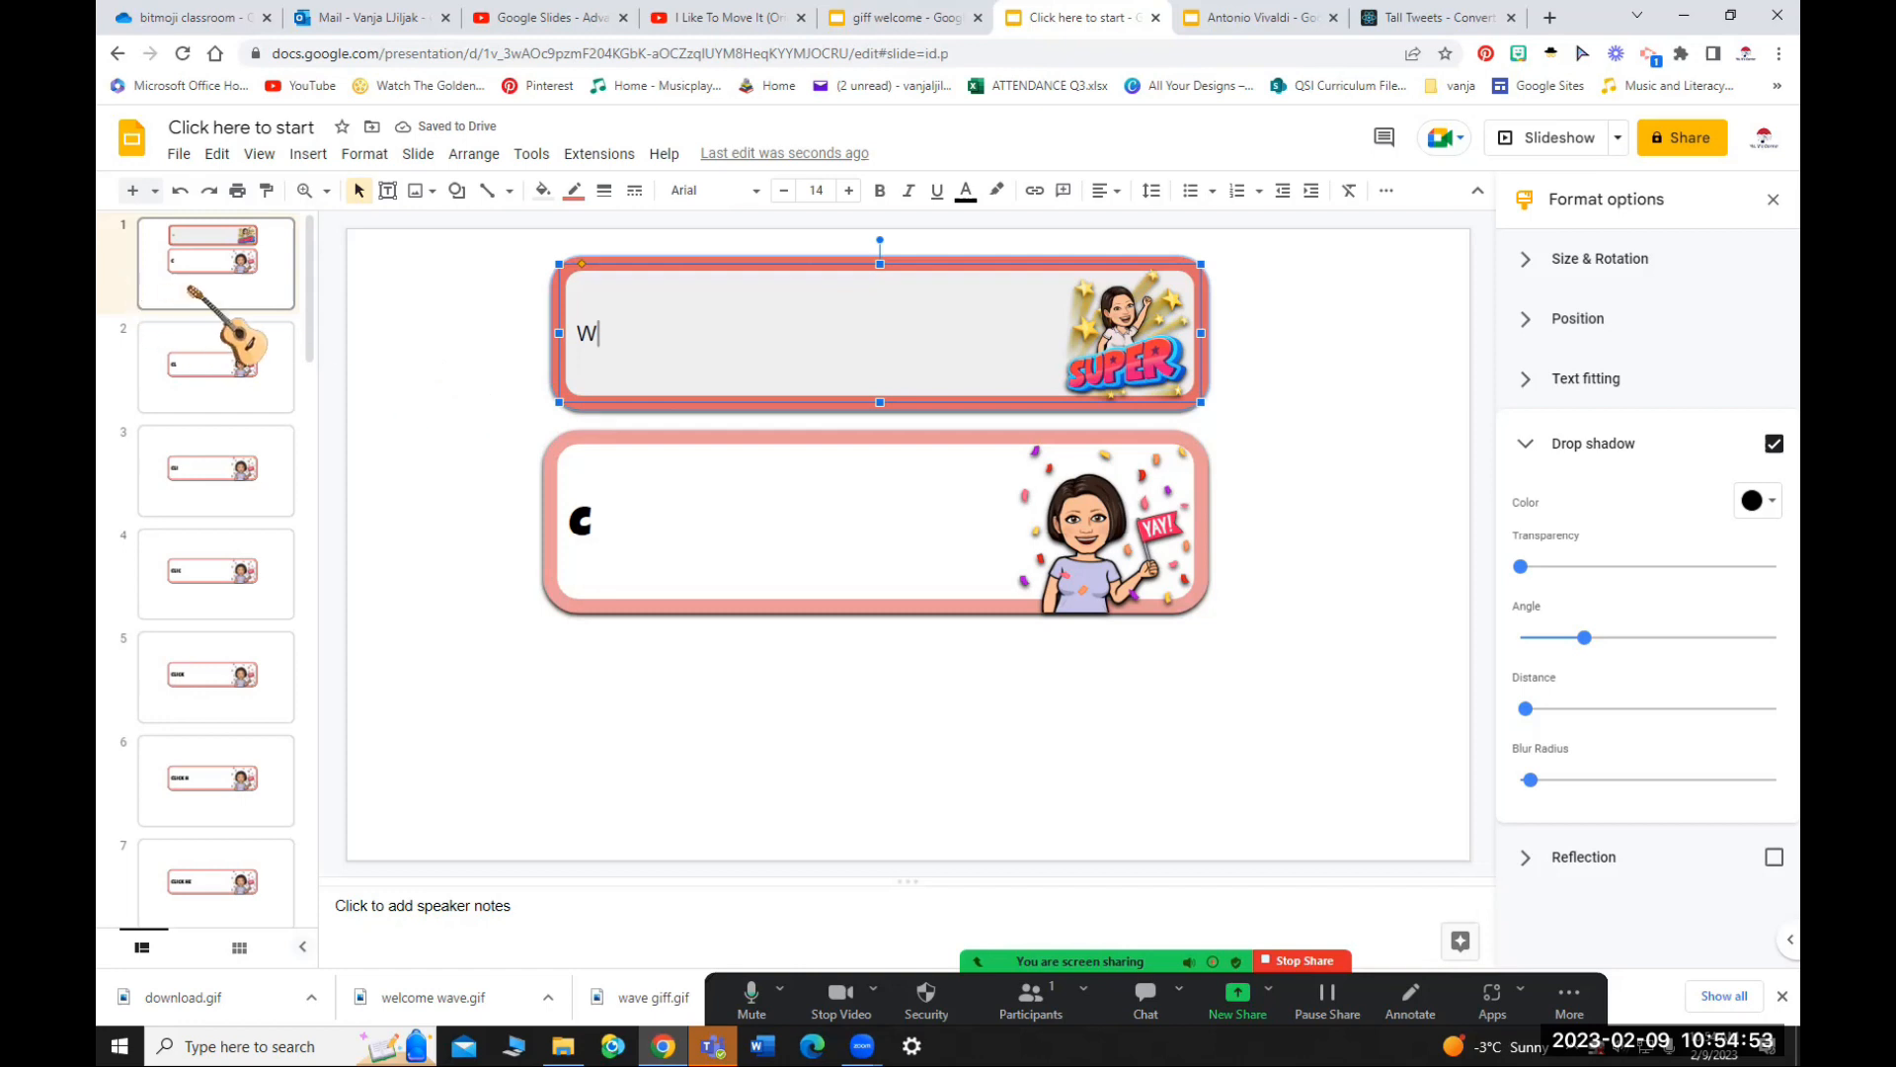
right_click(210, 282)
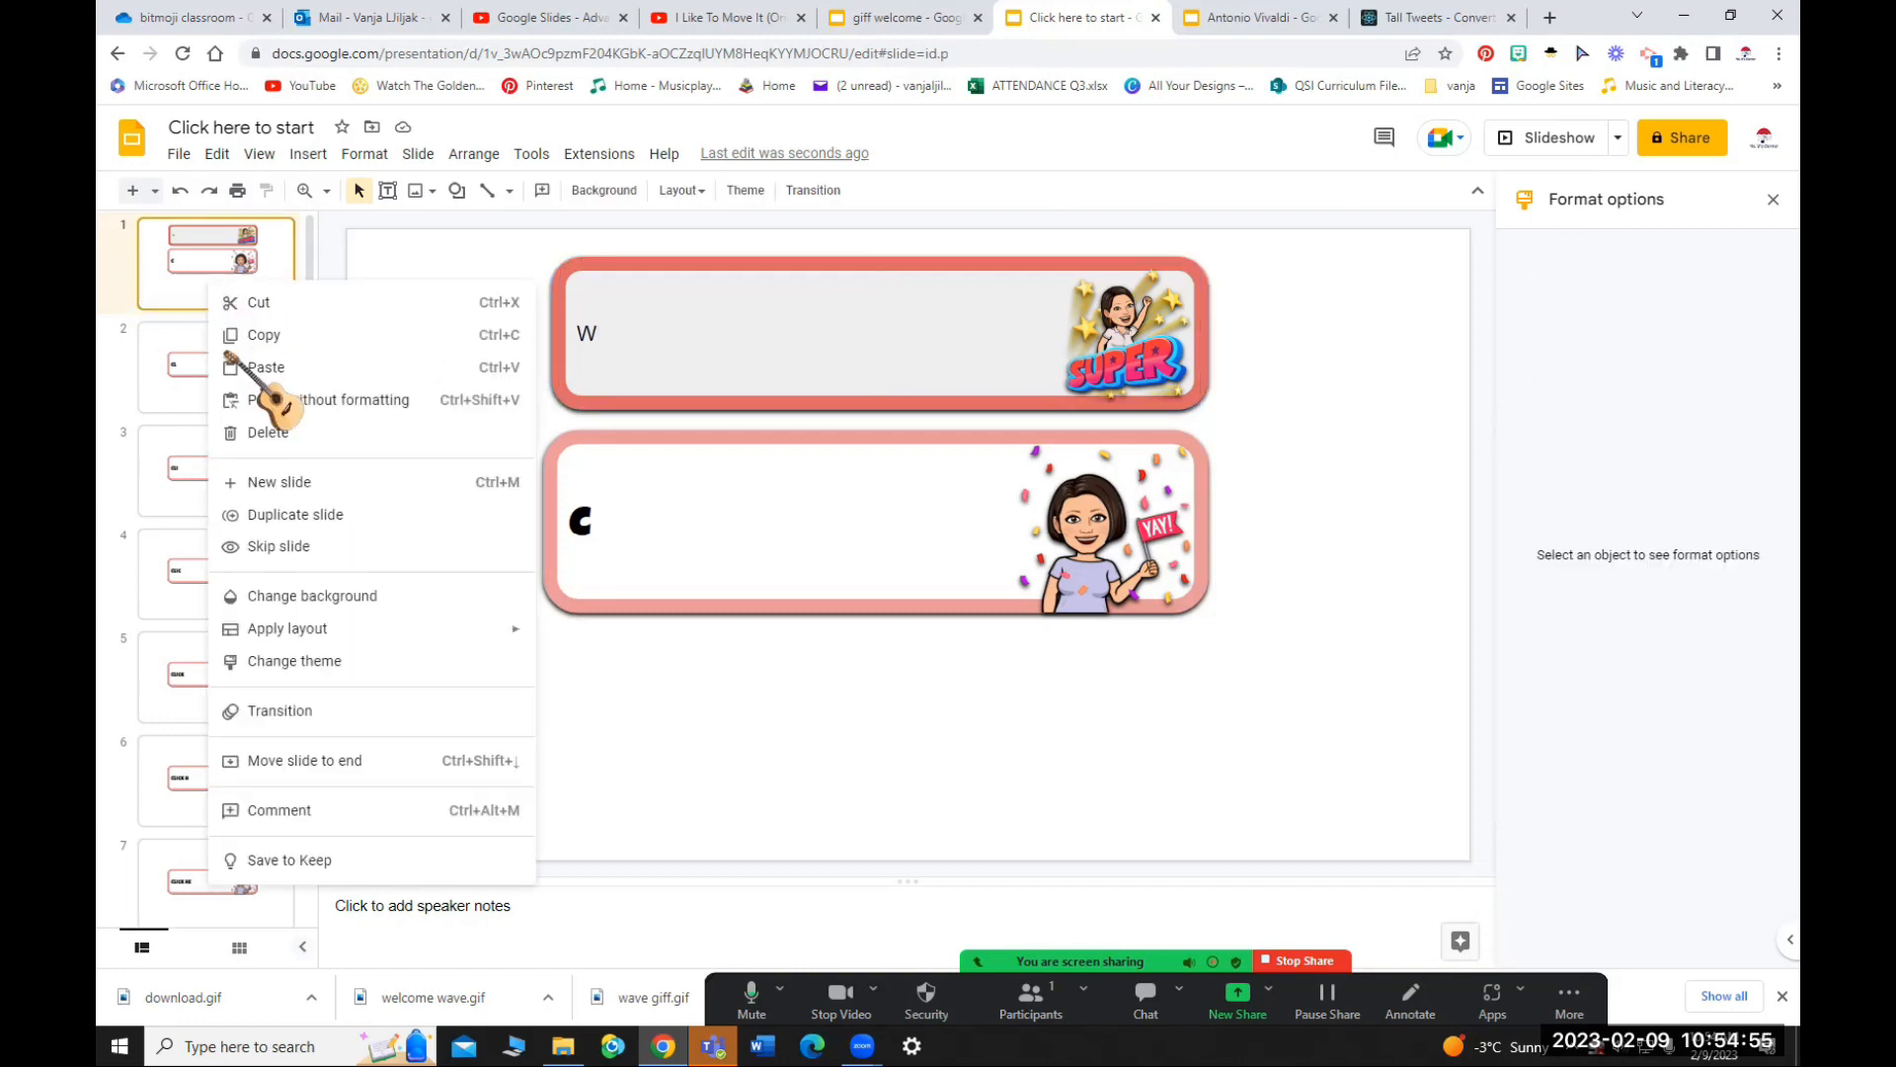
click(266, 515)
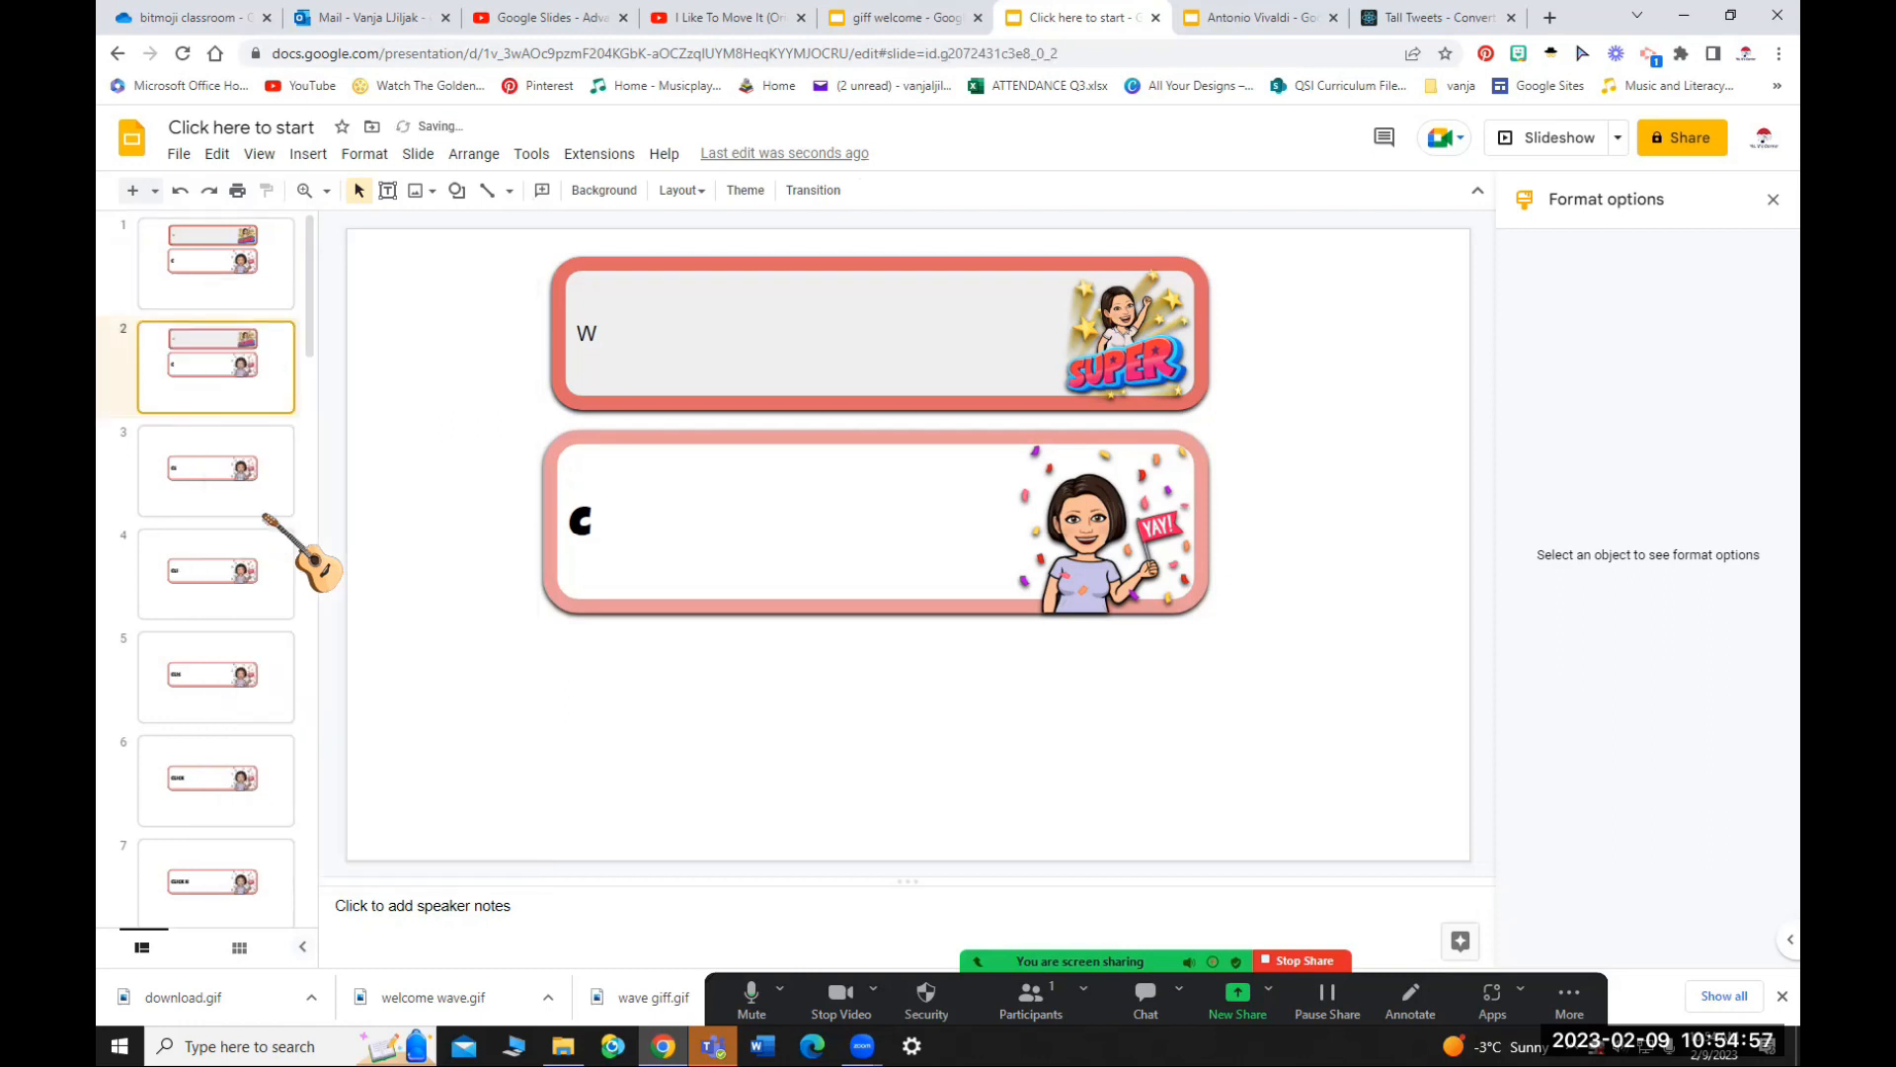
click(204, 263)
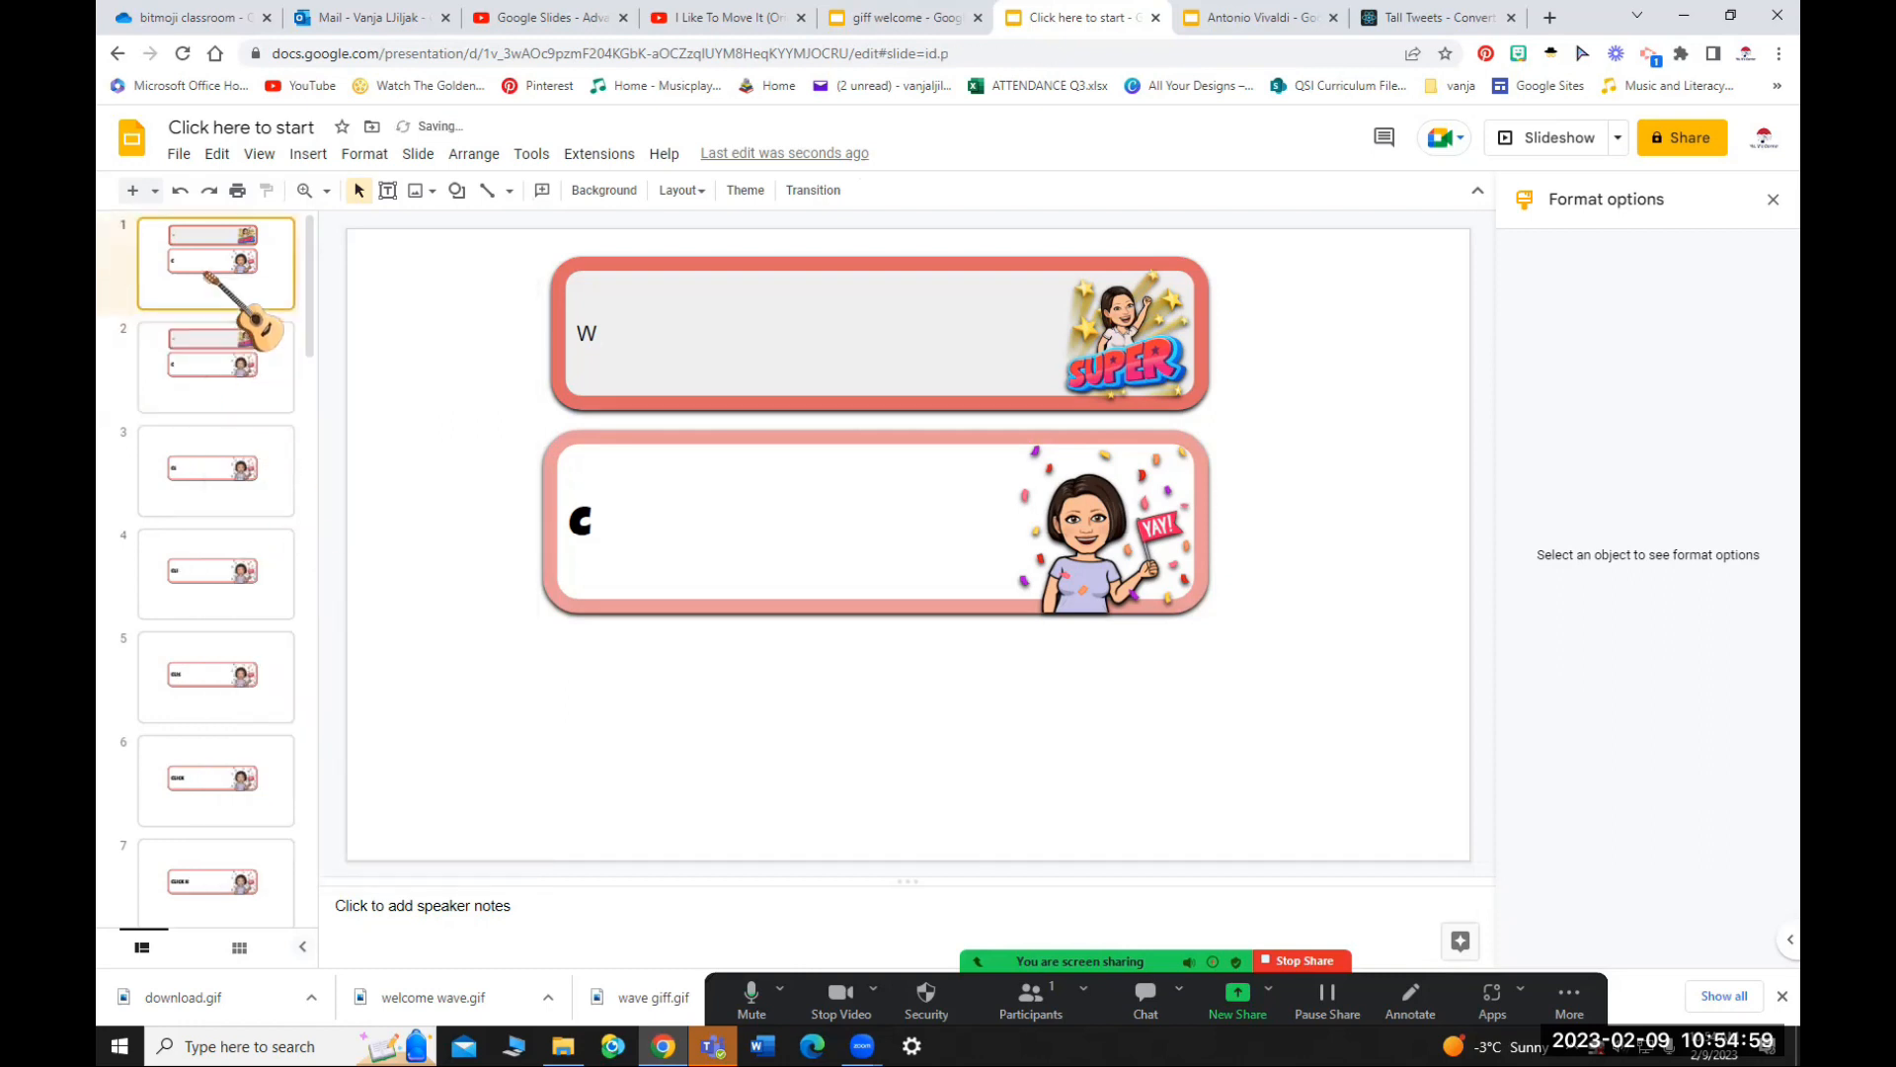
Step: Change the upper banner's text on the second slide to "We"
click(188, 347)
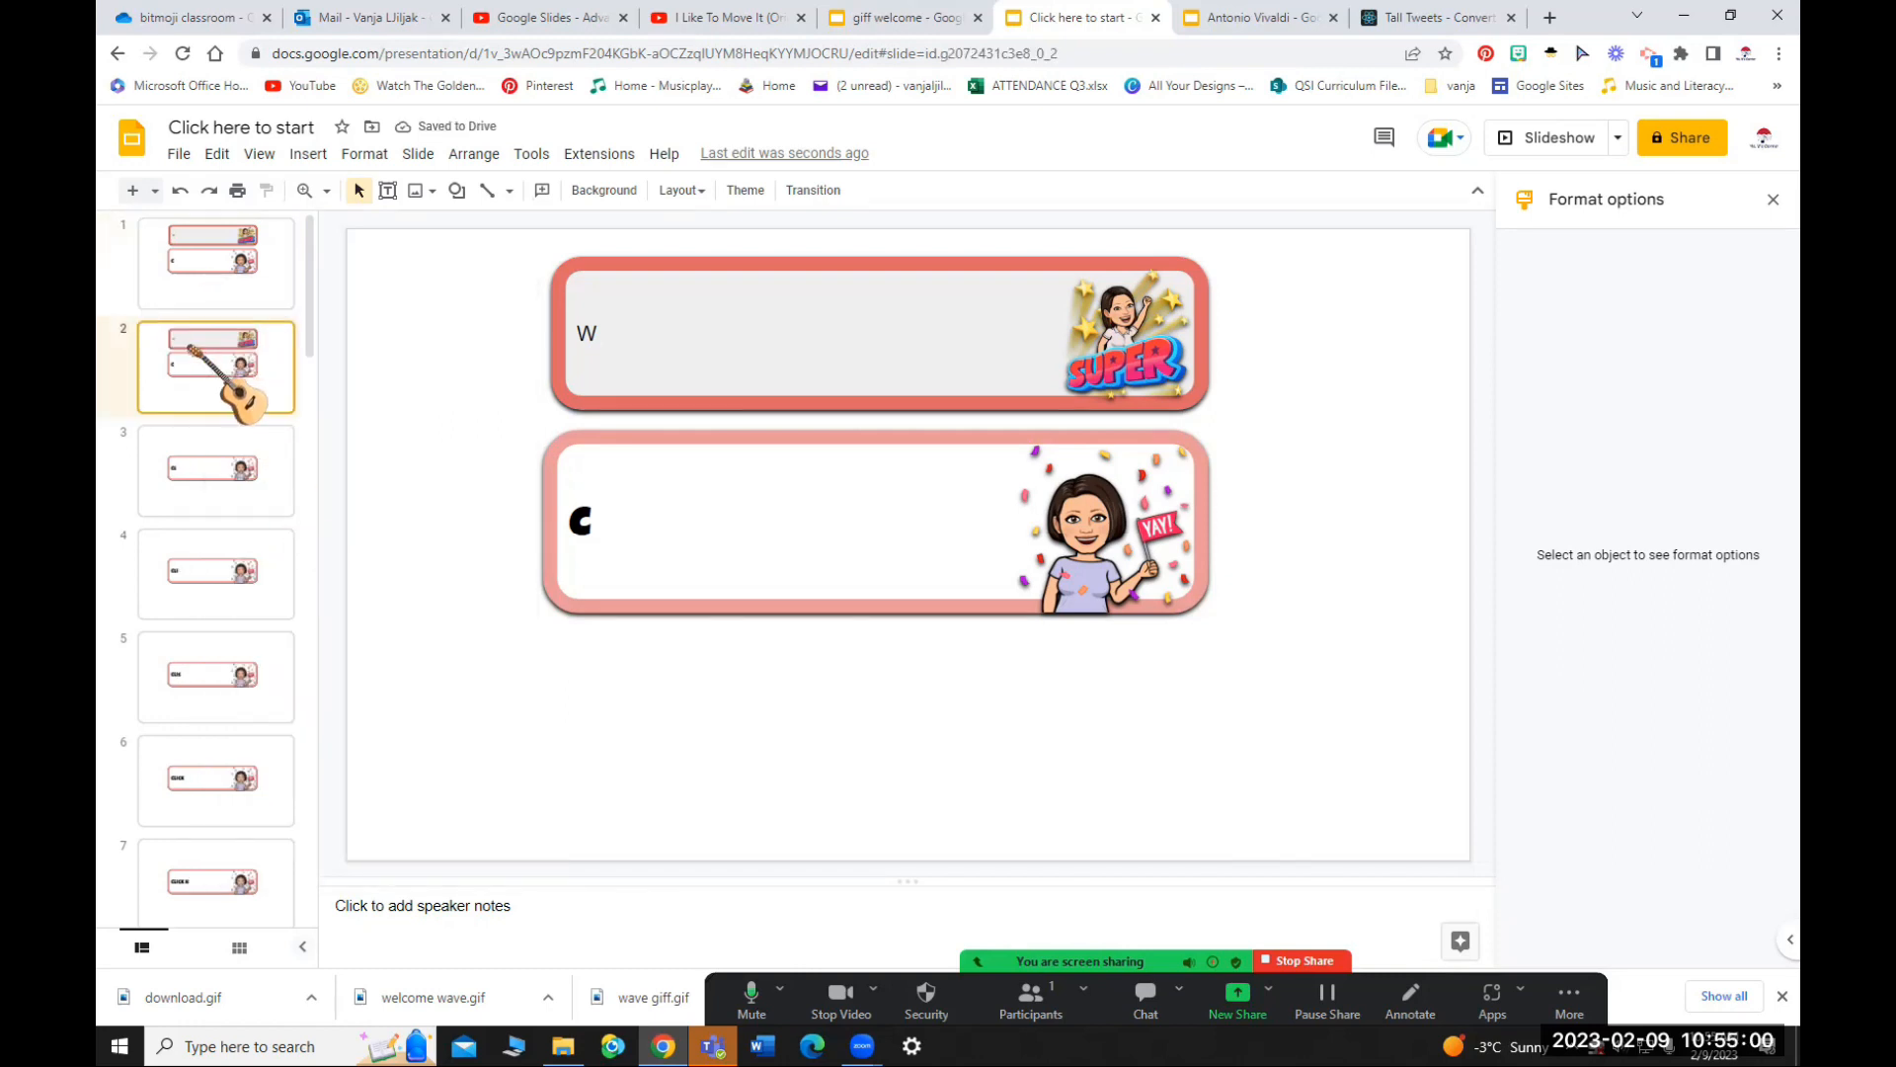
click(600, 334)
text(We)
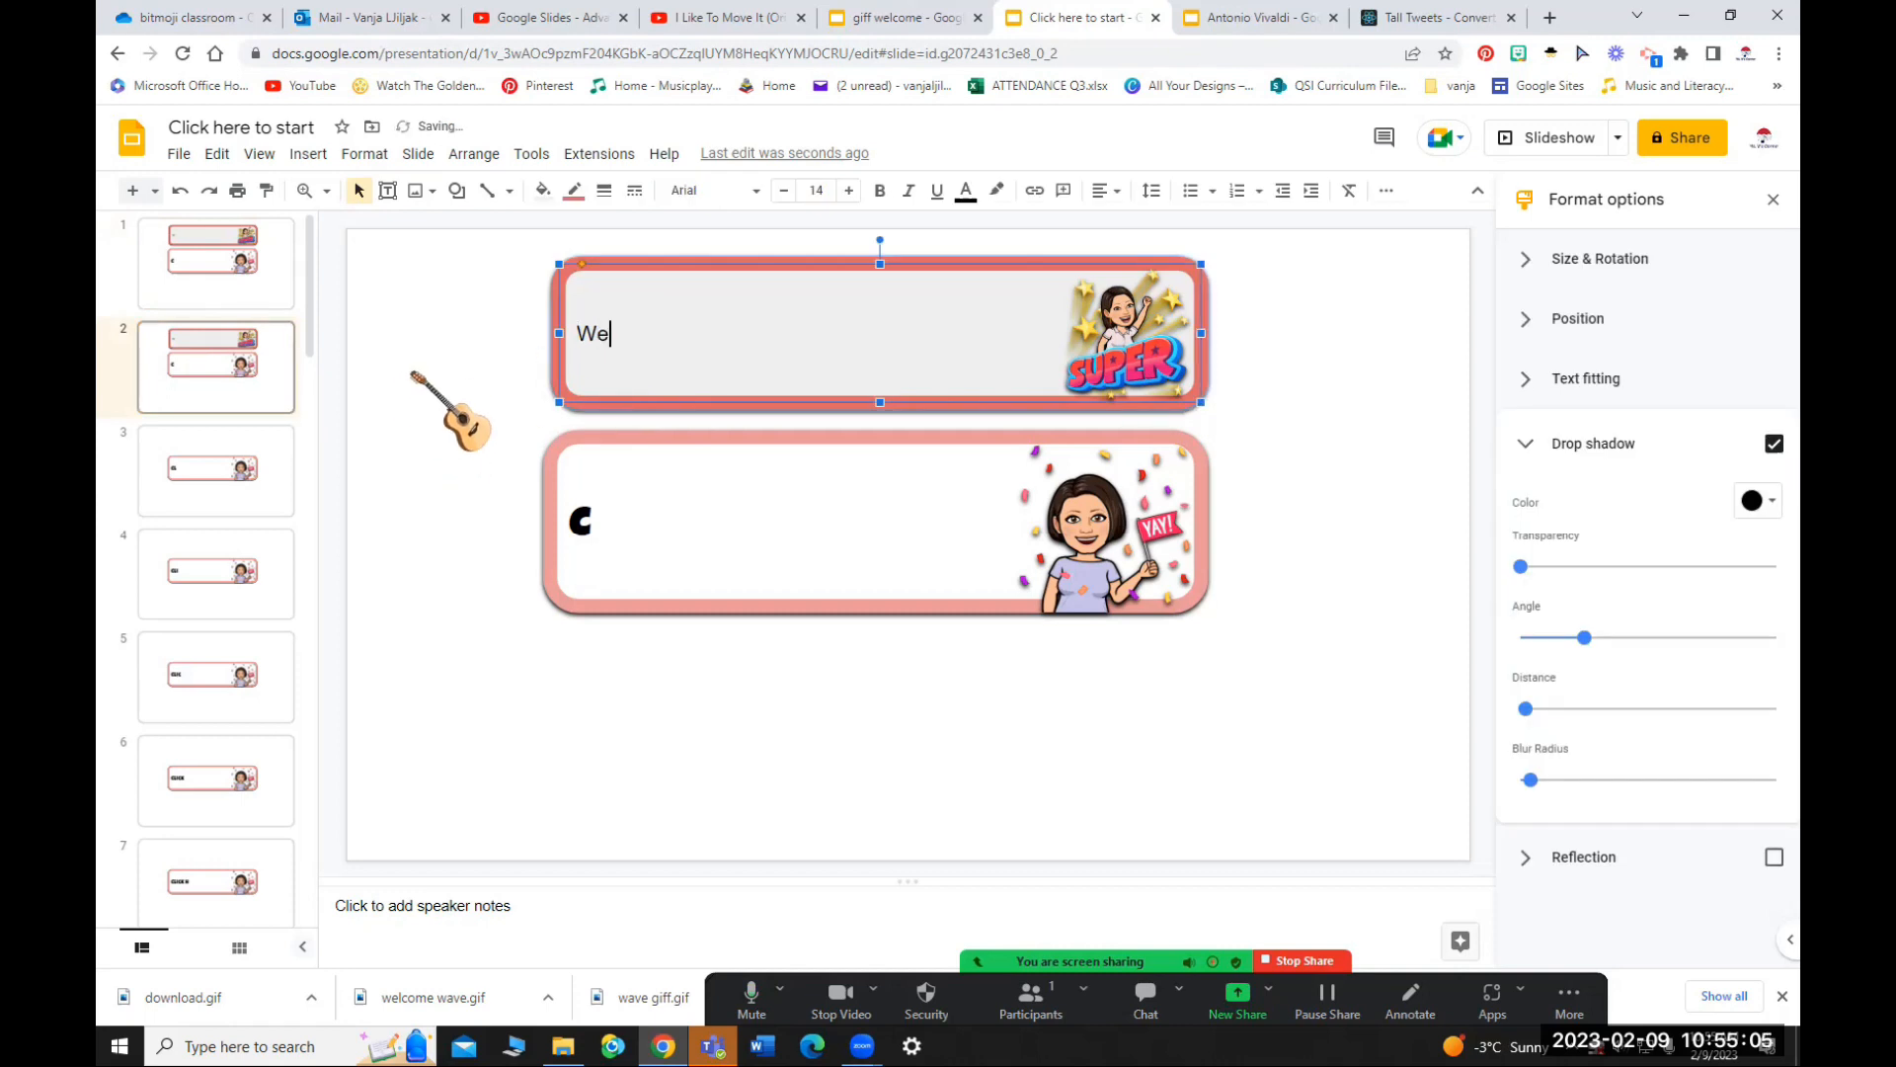
click(222, 265)
scroll(397, 313, down, 1)
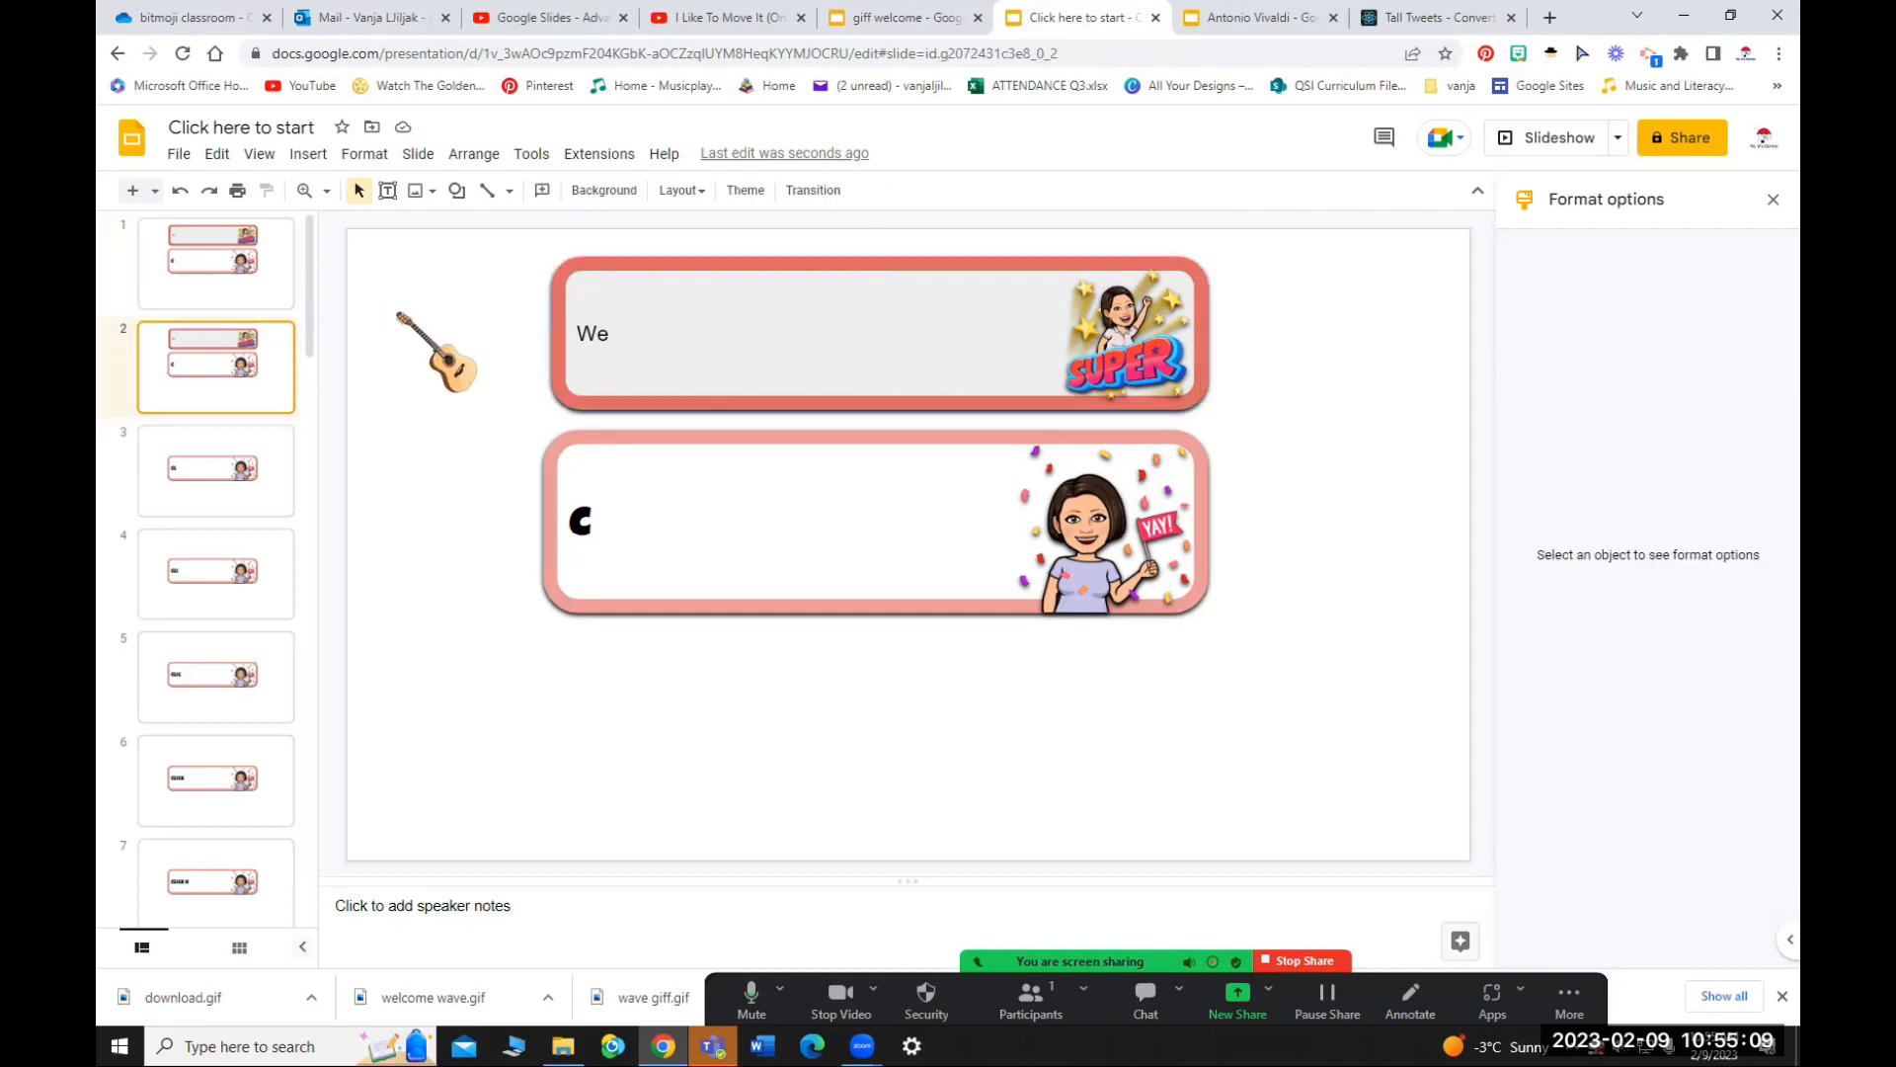
Step: Duplicate the second slide and extend the upper banner's text on the copy to "Wel"
right_click(219, 370)
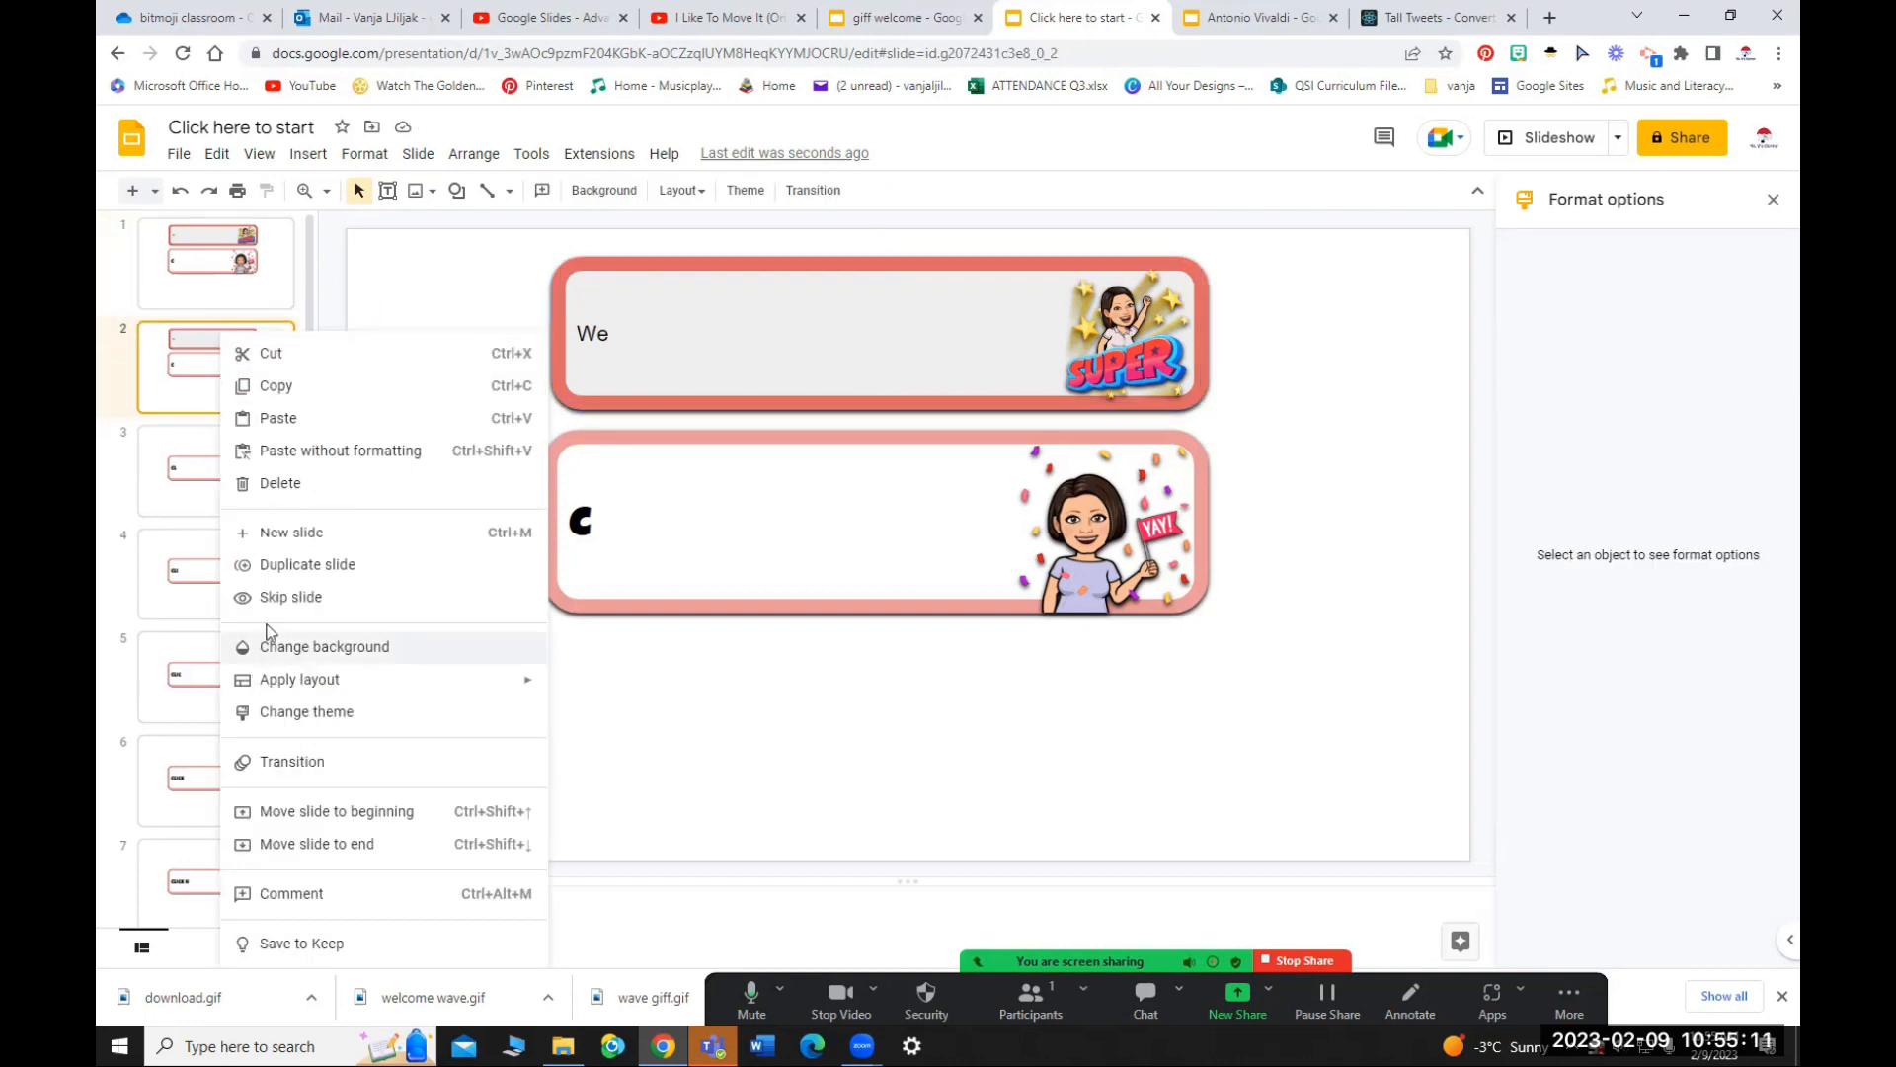
click(274, 567)
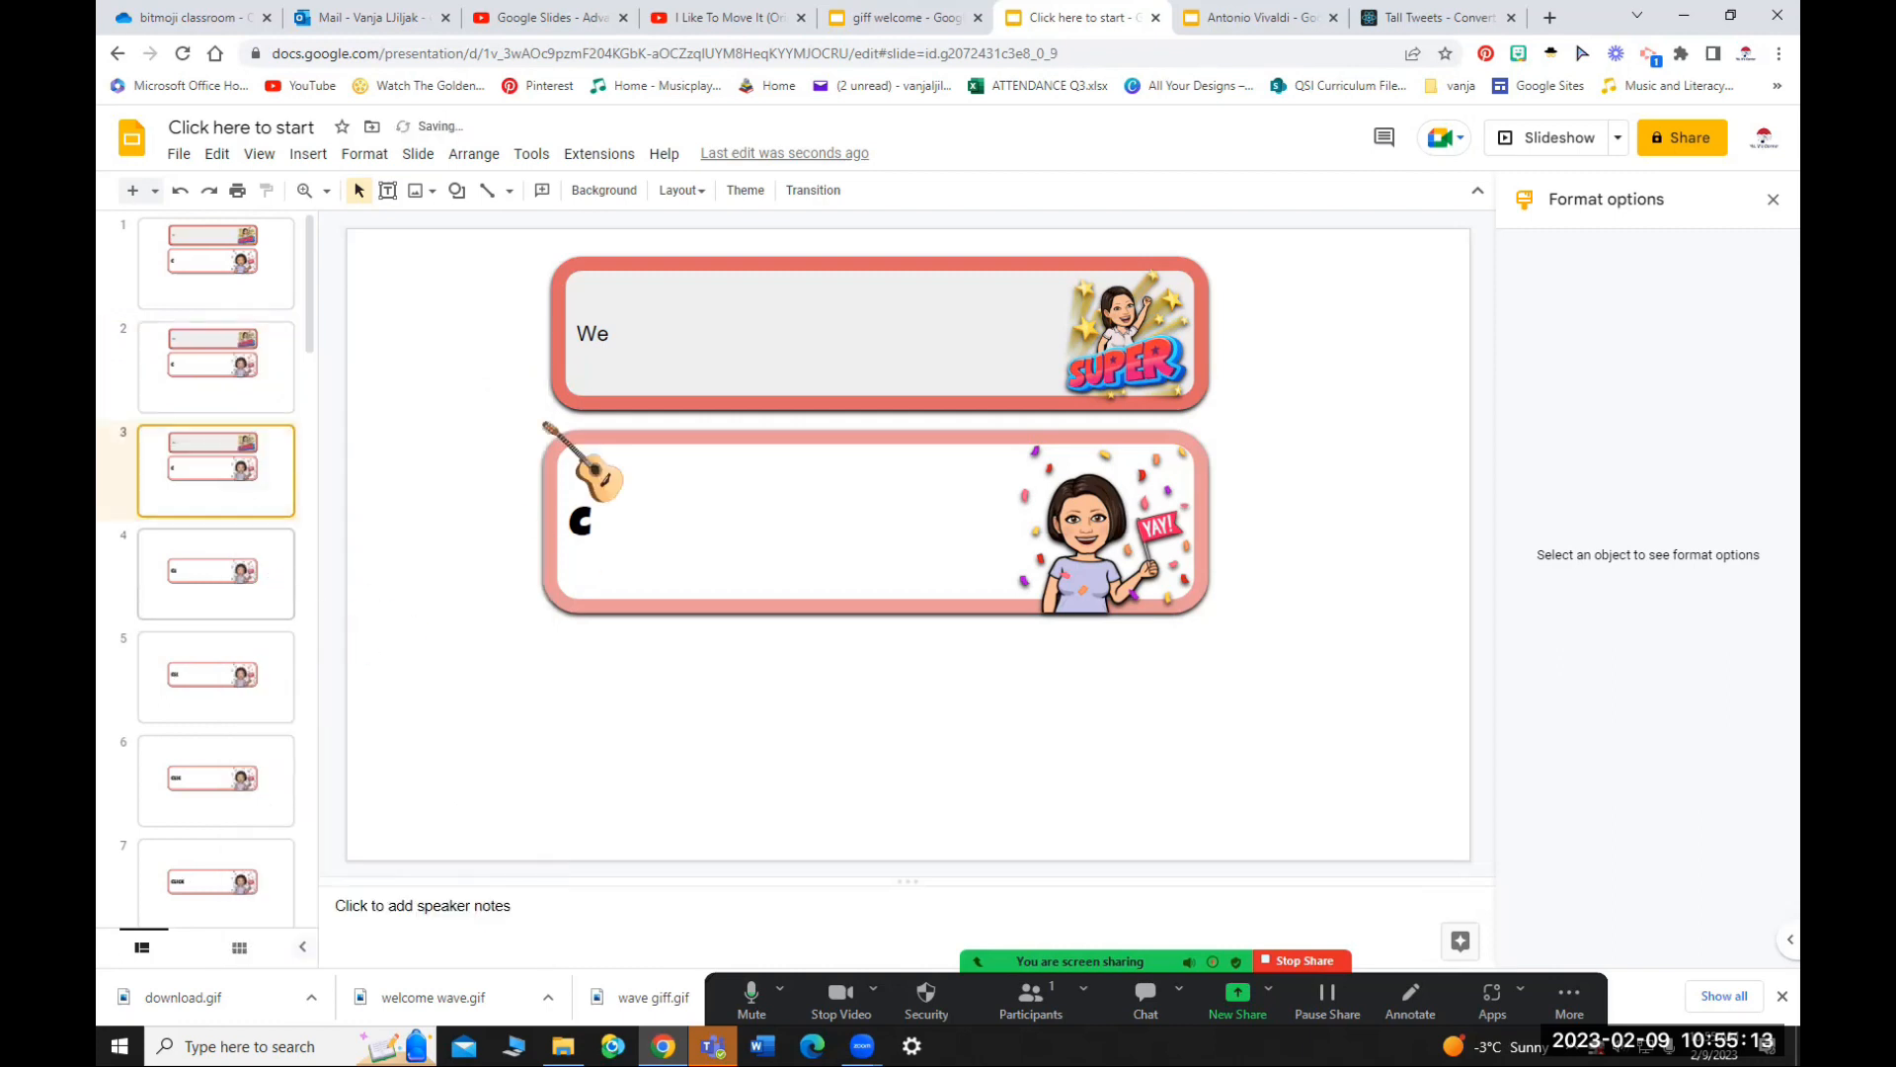
click(618, 338)
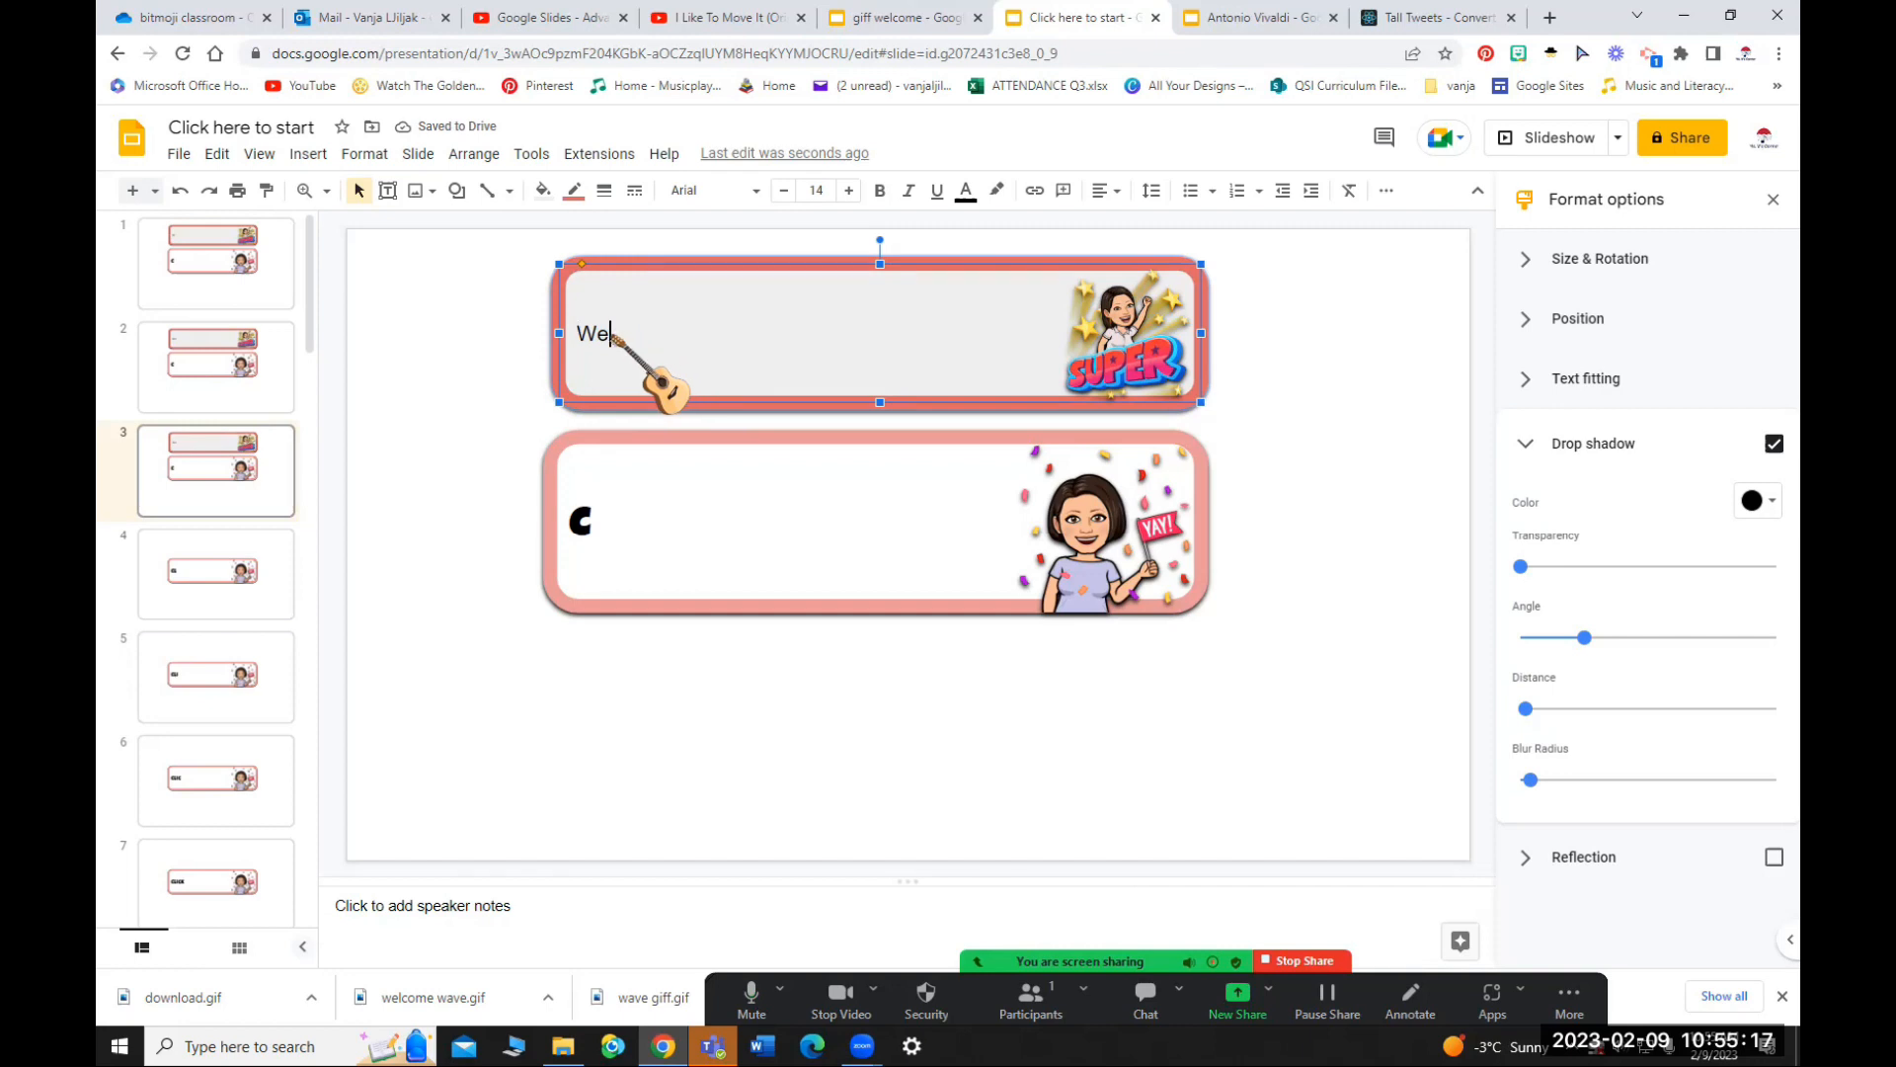
click(277, 259)
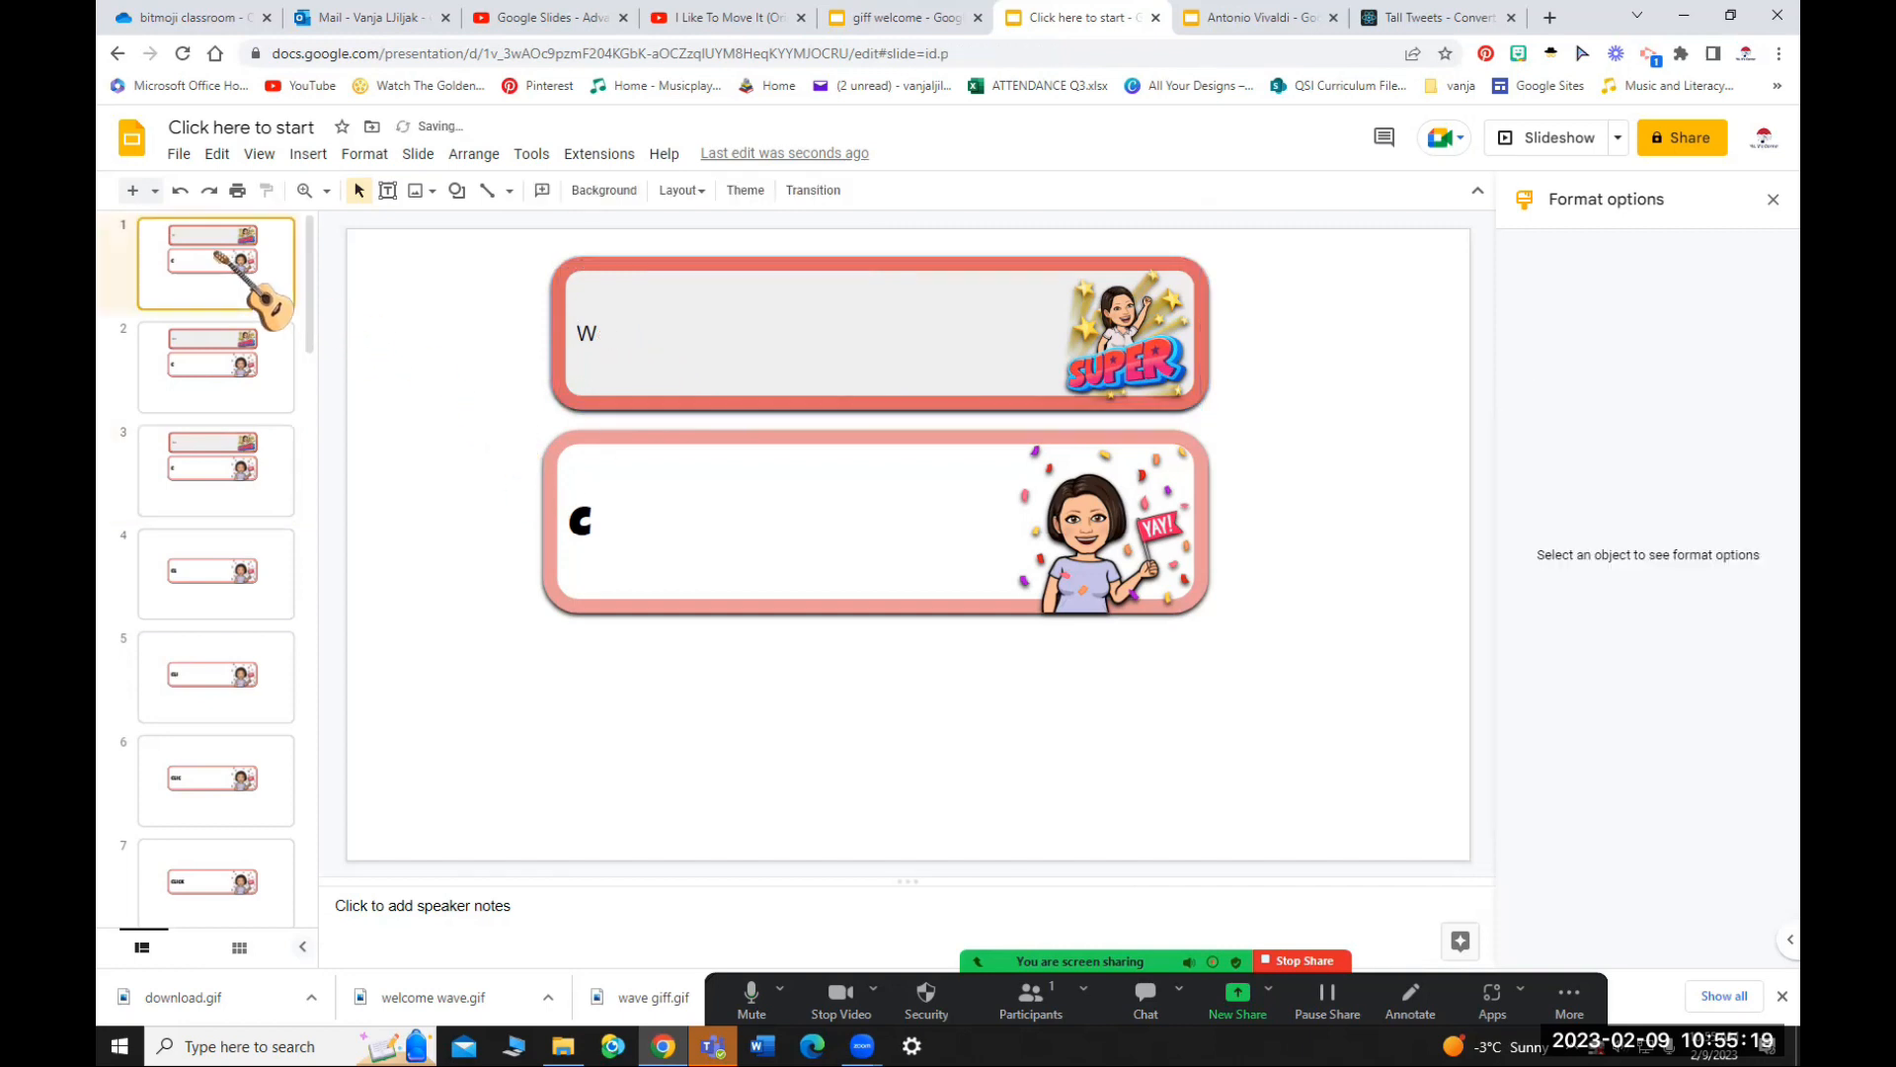
key(Down)
key(Down)
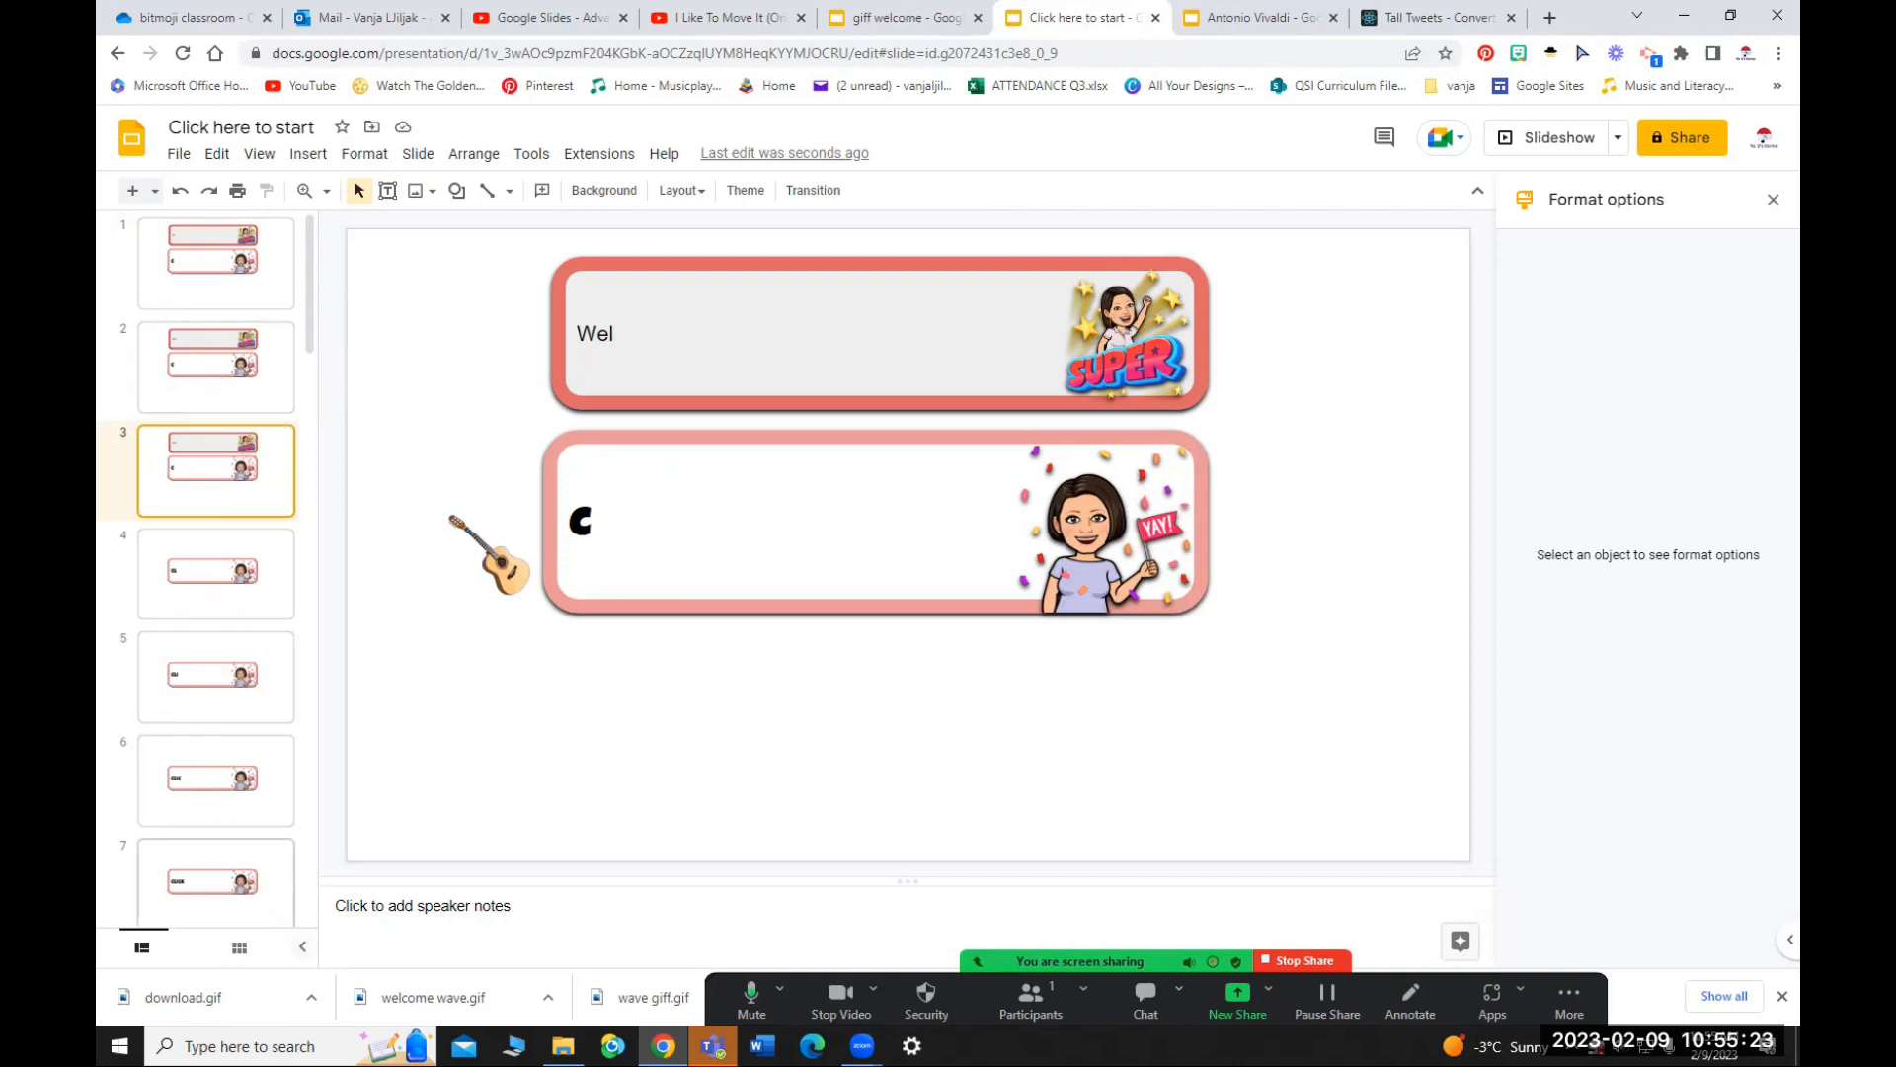
right_click(193, 464)
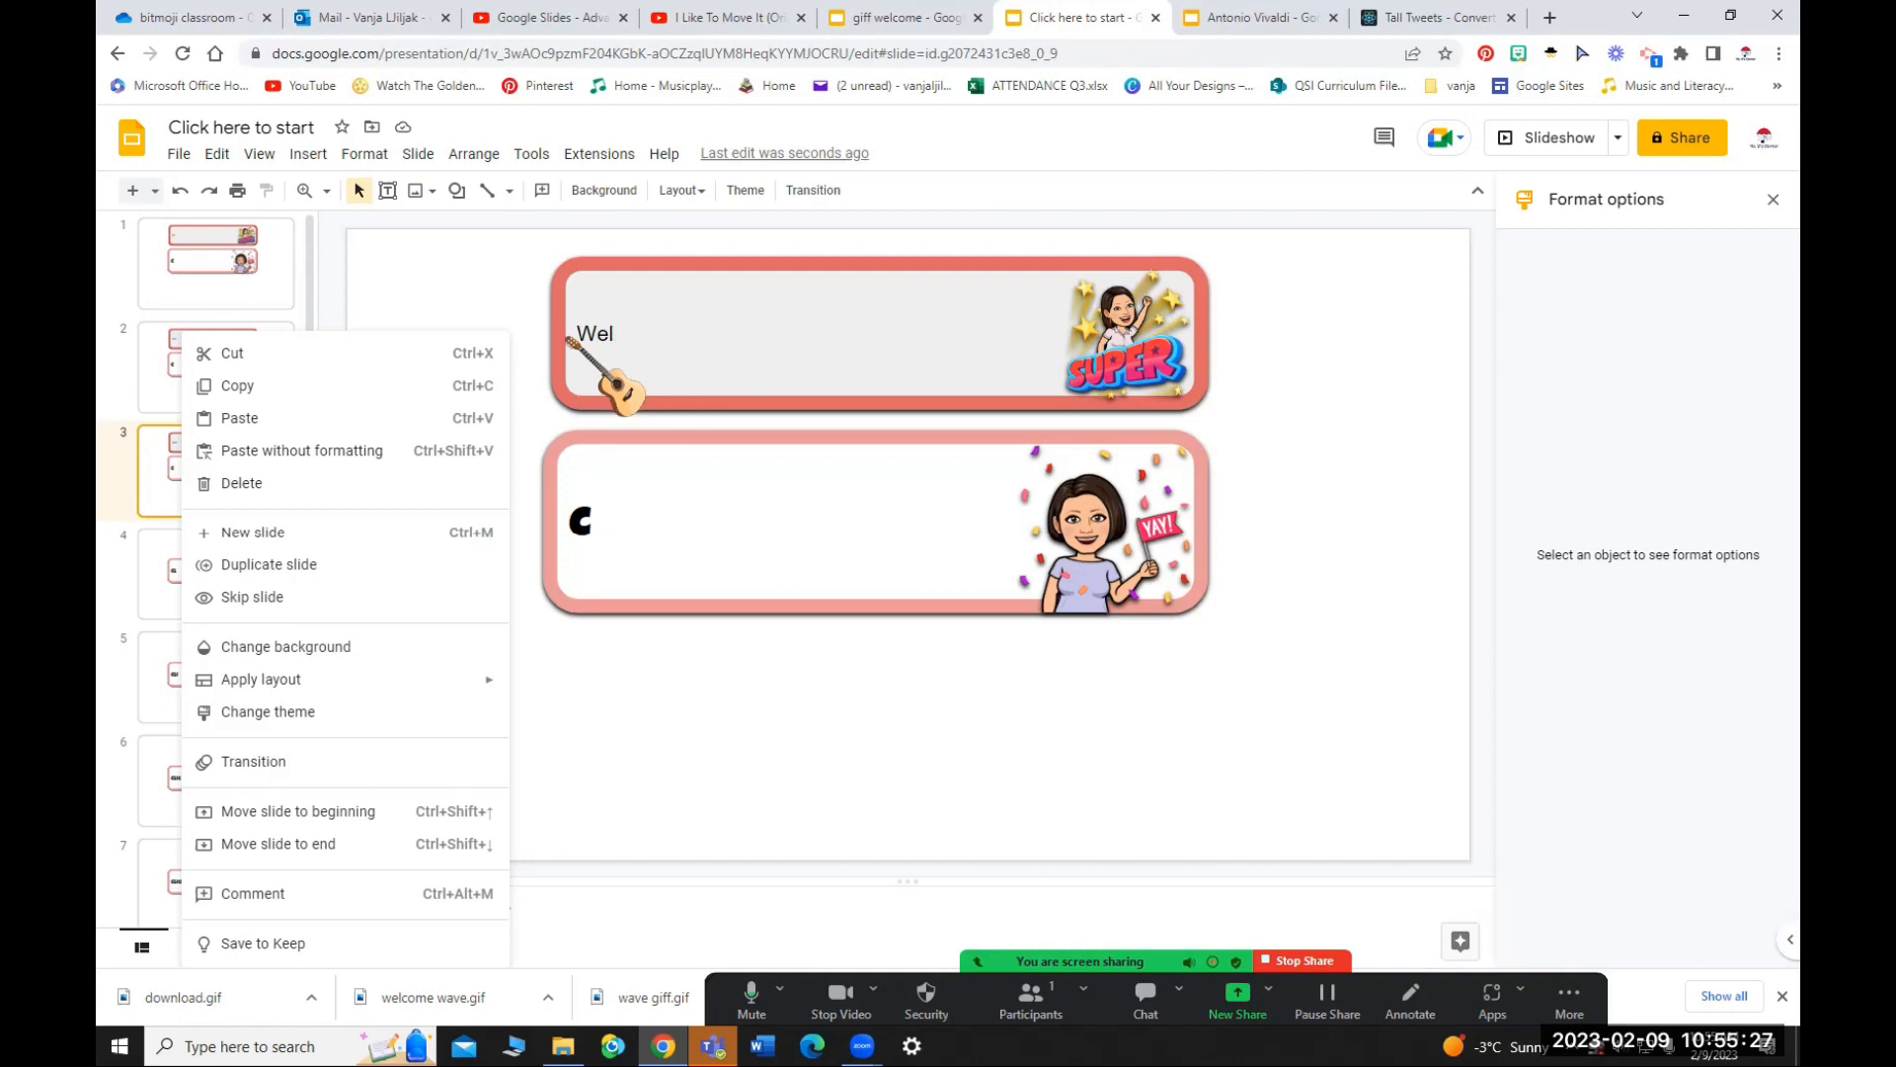
click(894, 827)
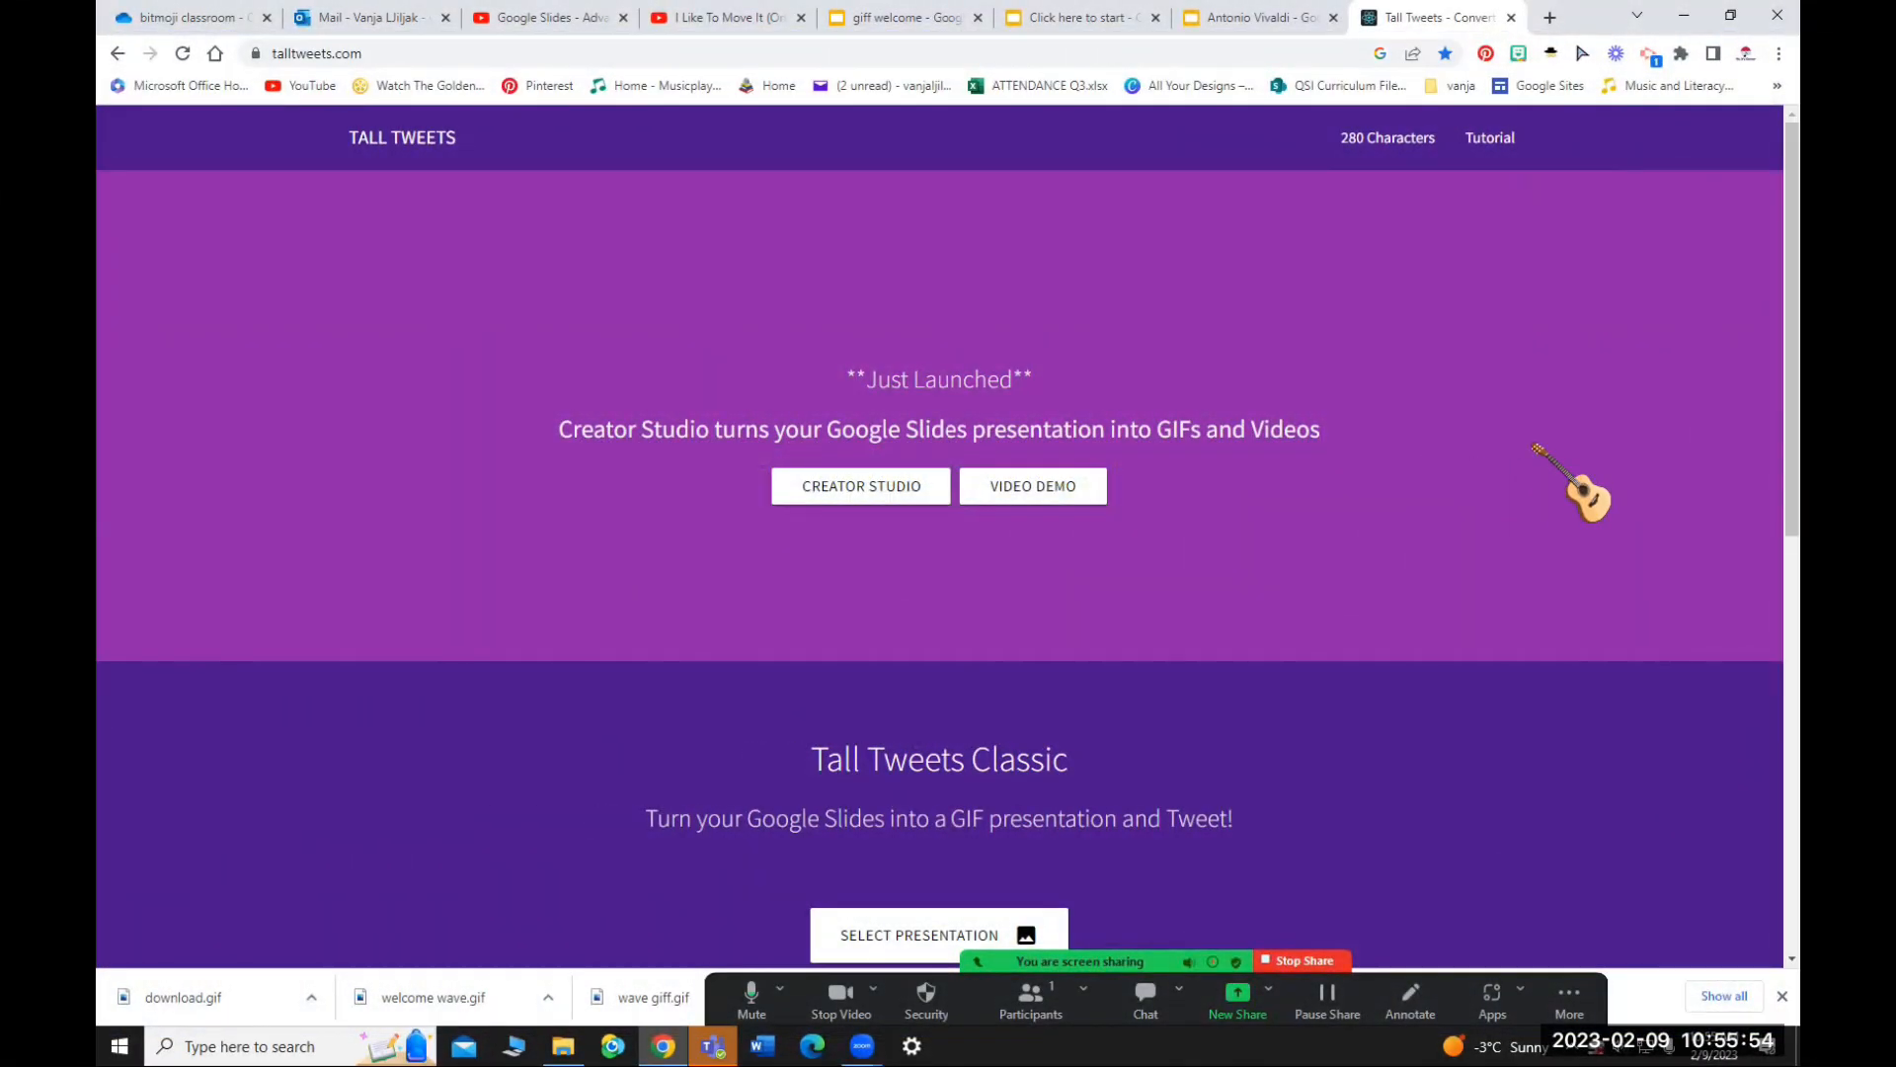
Step: Switch to Tall Tweets and select the "Click here to start" presentation as the source for the GIF
scroll(1537, 455, down, 3)
click(966, 640)
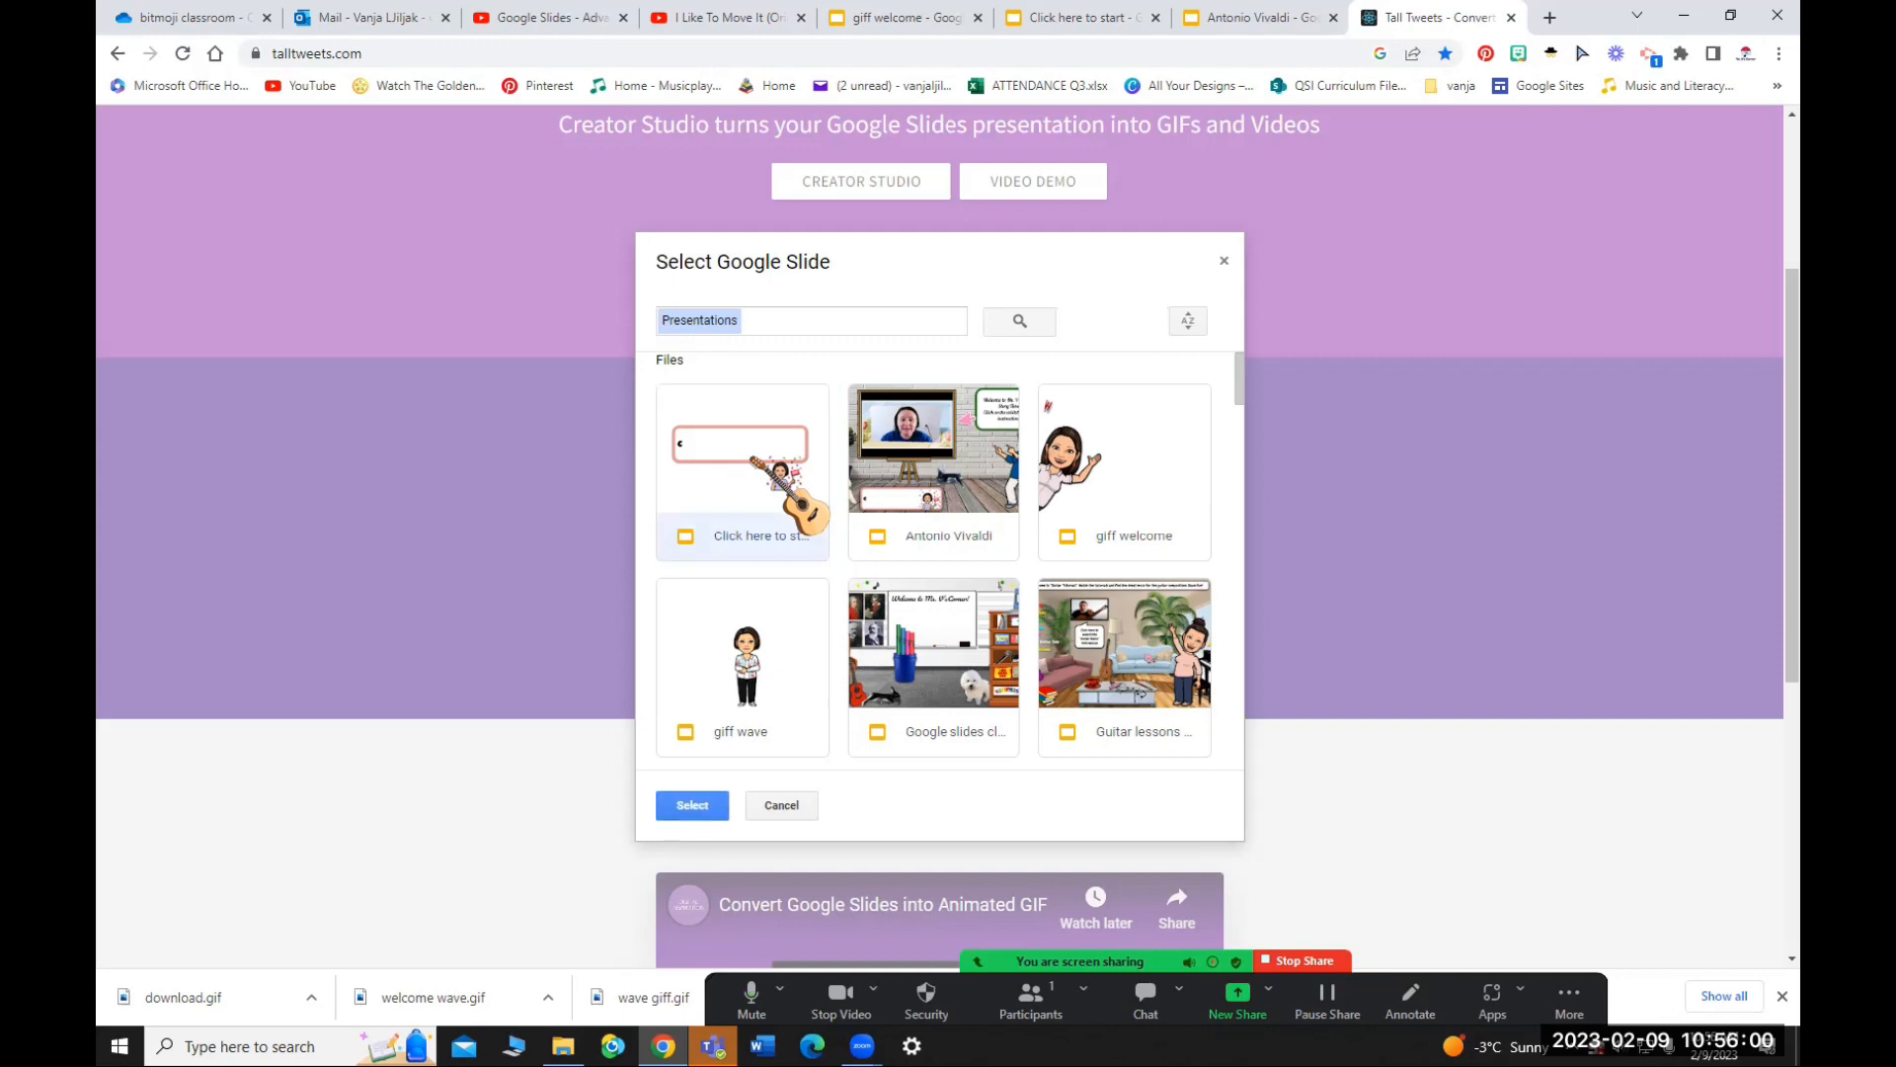
click(684, 806)
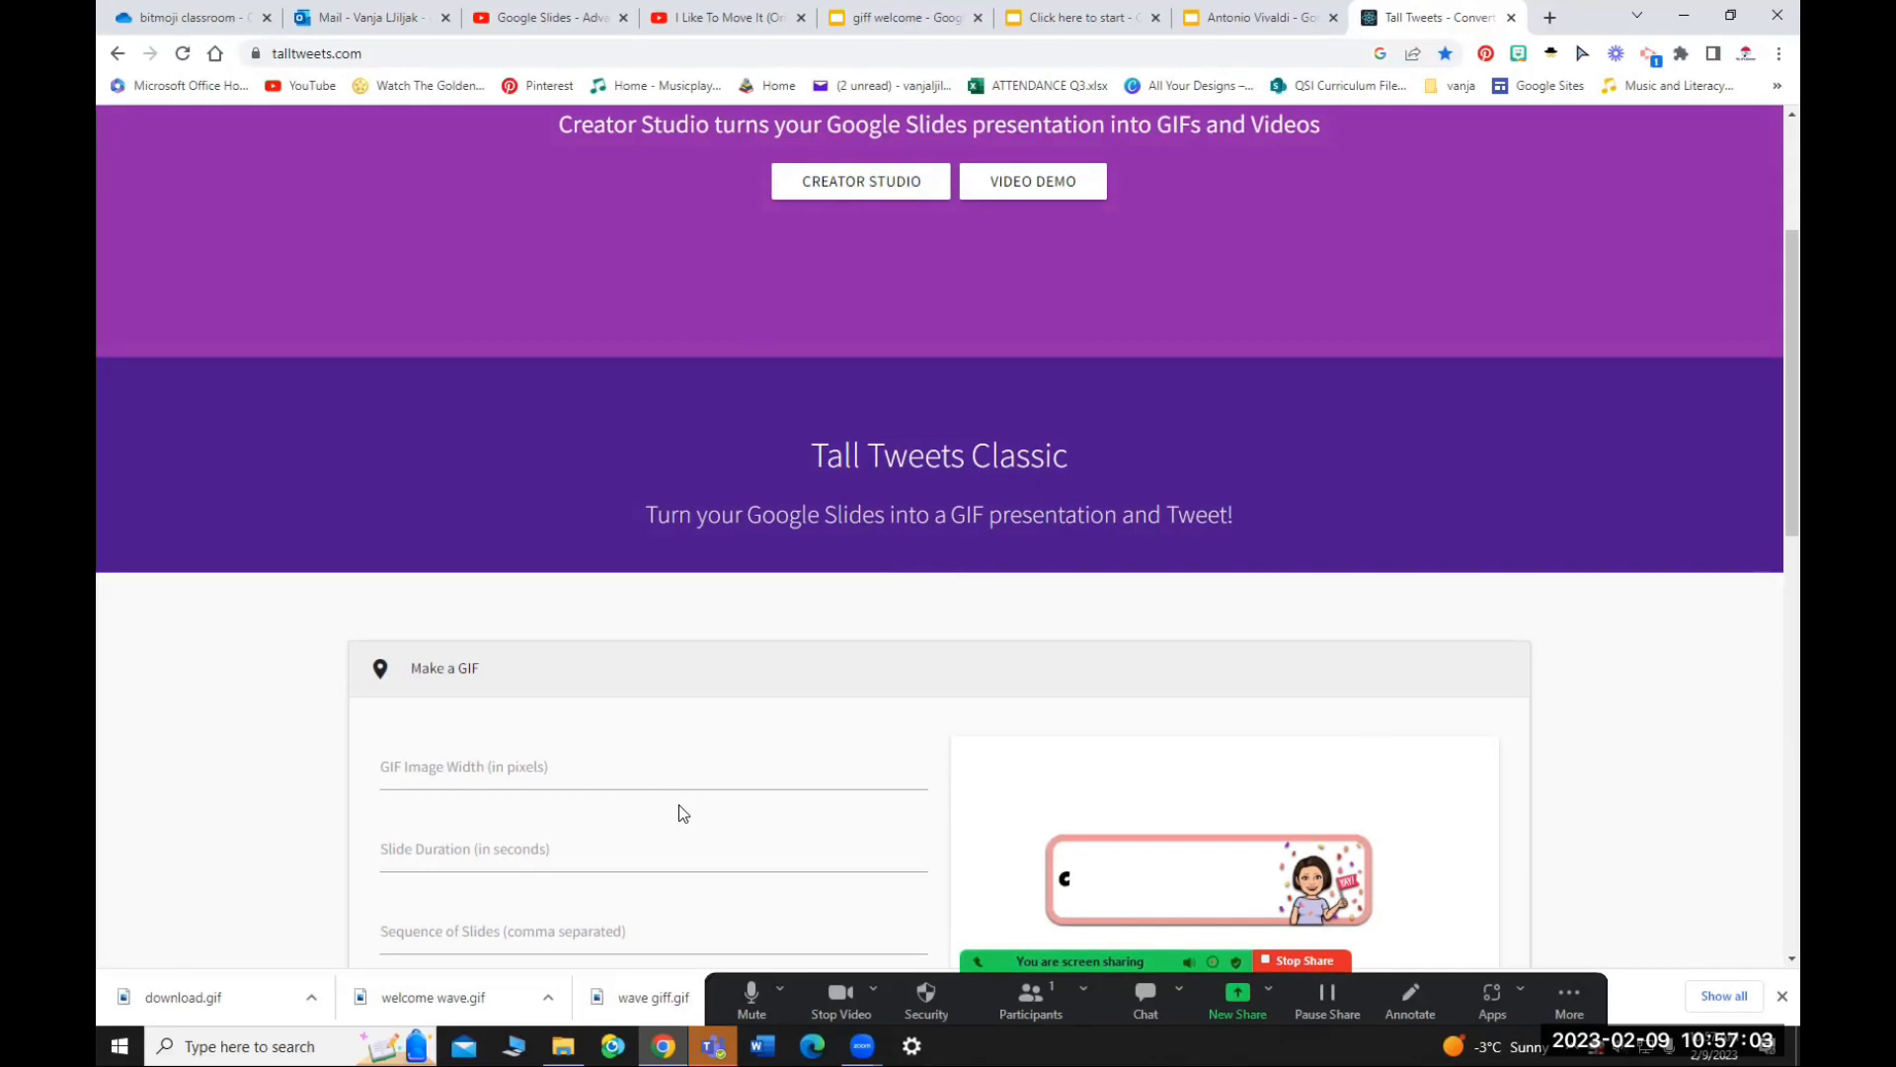
Step: Set the slide duration to 0.2 seconds and create the GIF
scroll(1639, 592, down, 3)
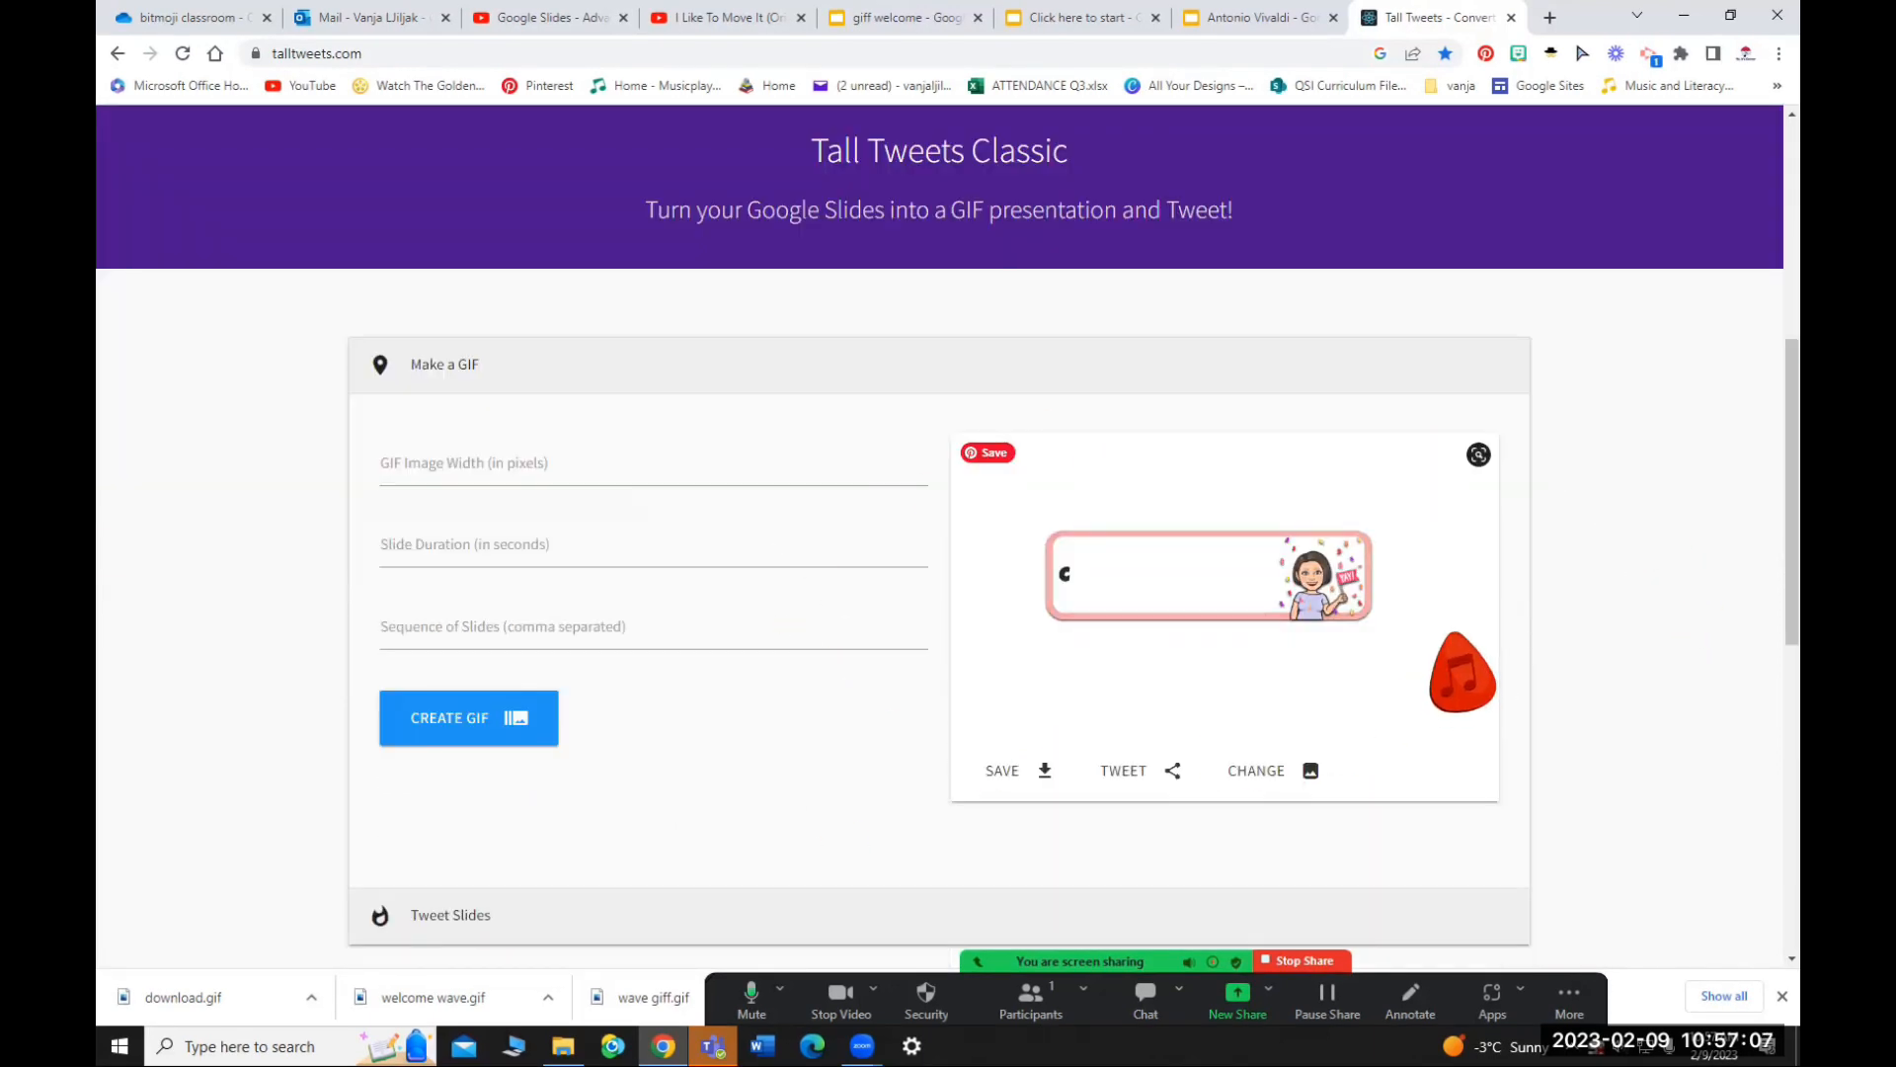
click(428, 464)
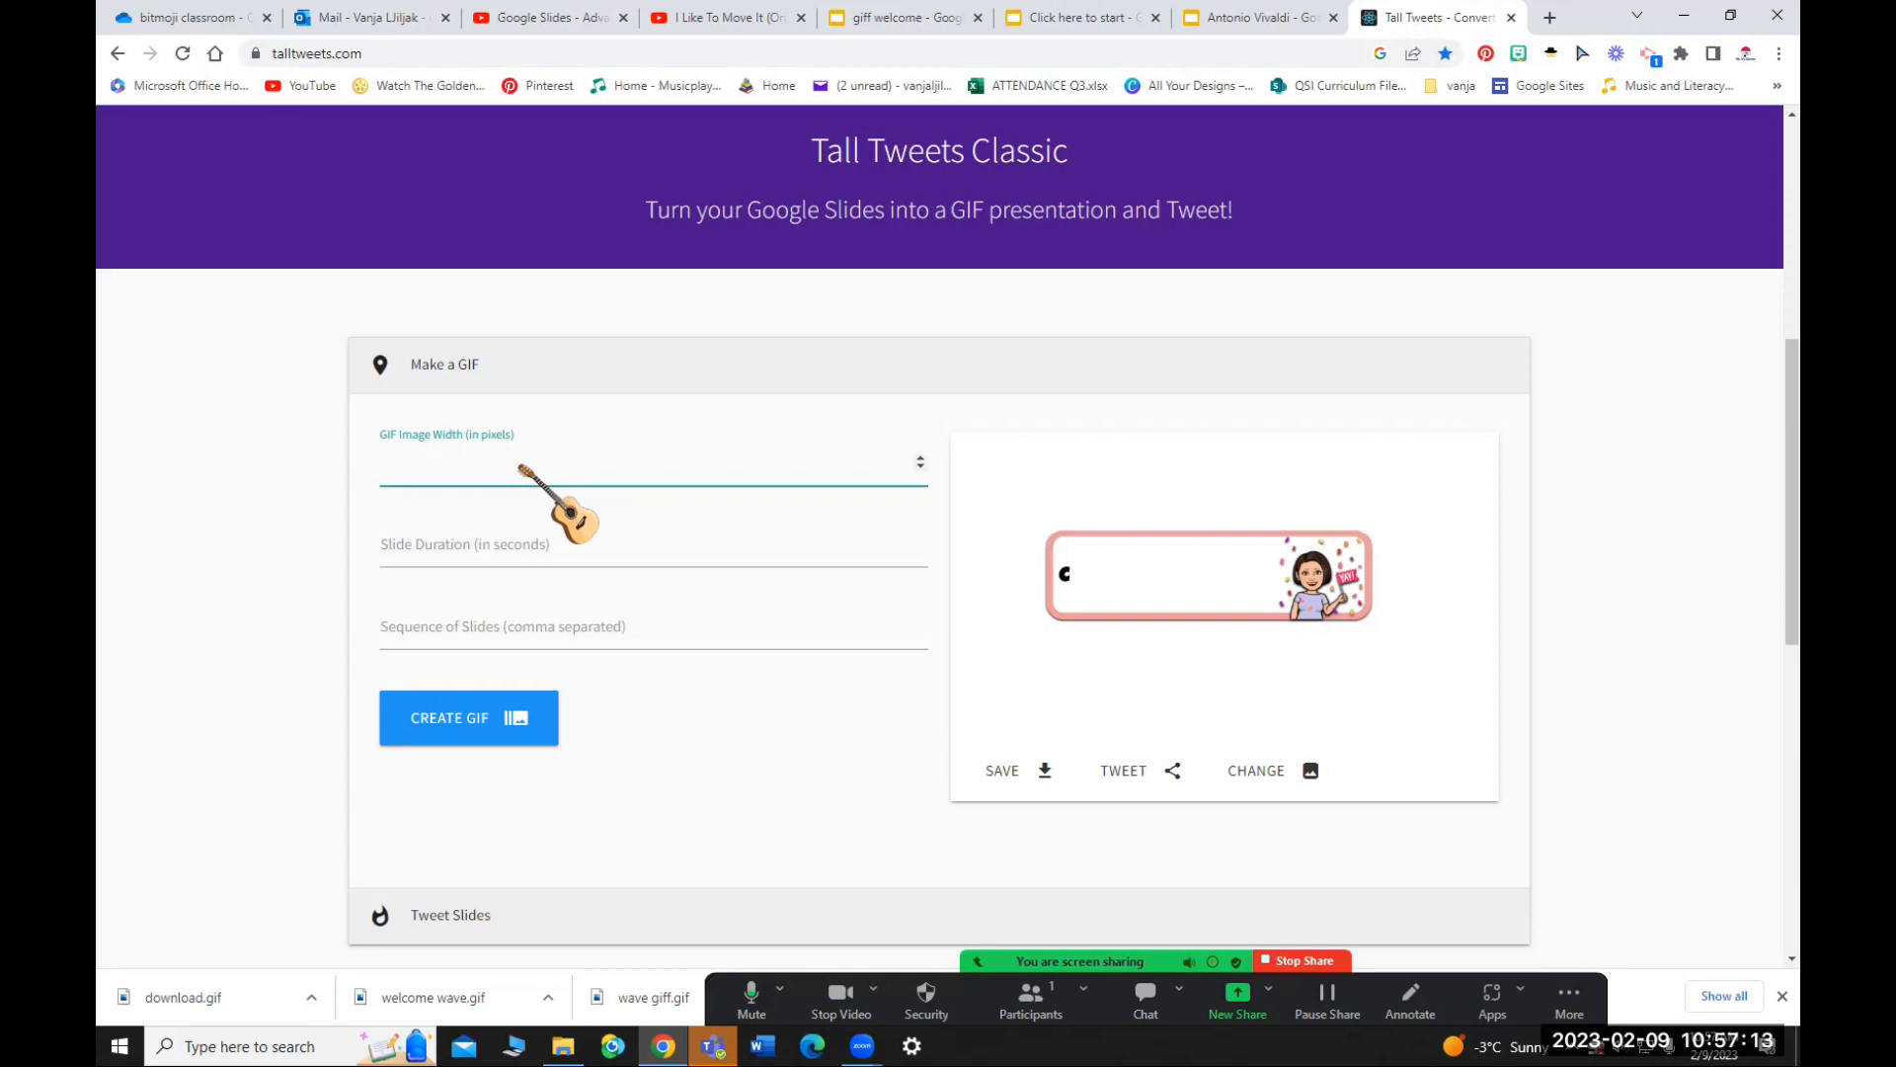
click(419, 630)
click(425, 545)
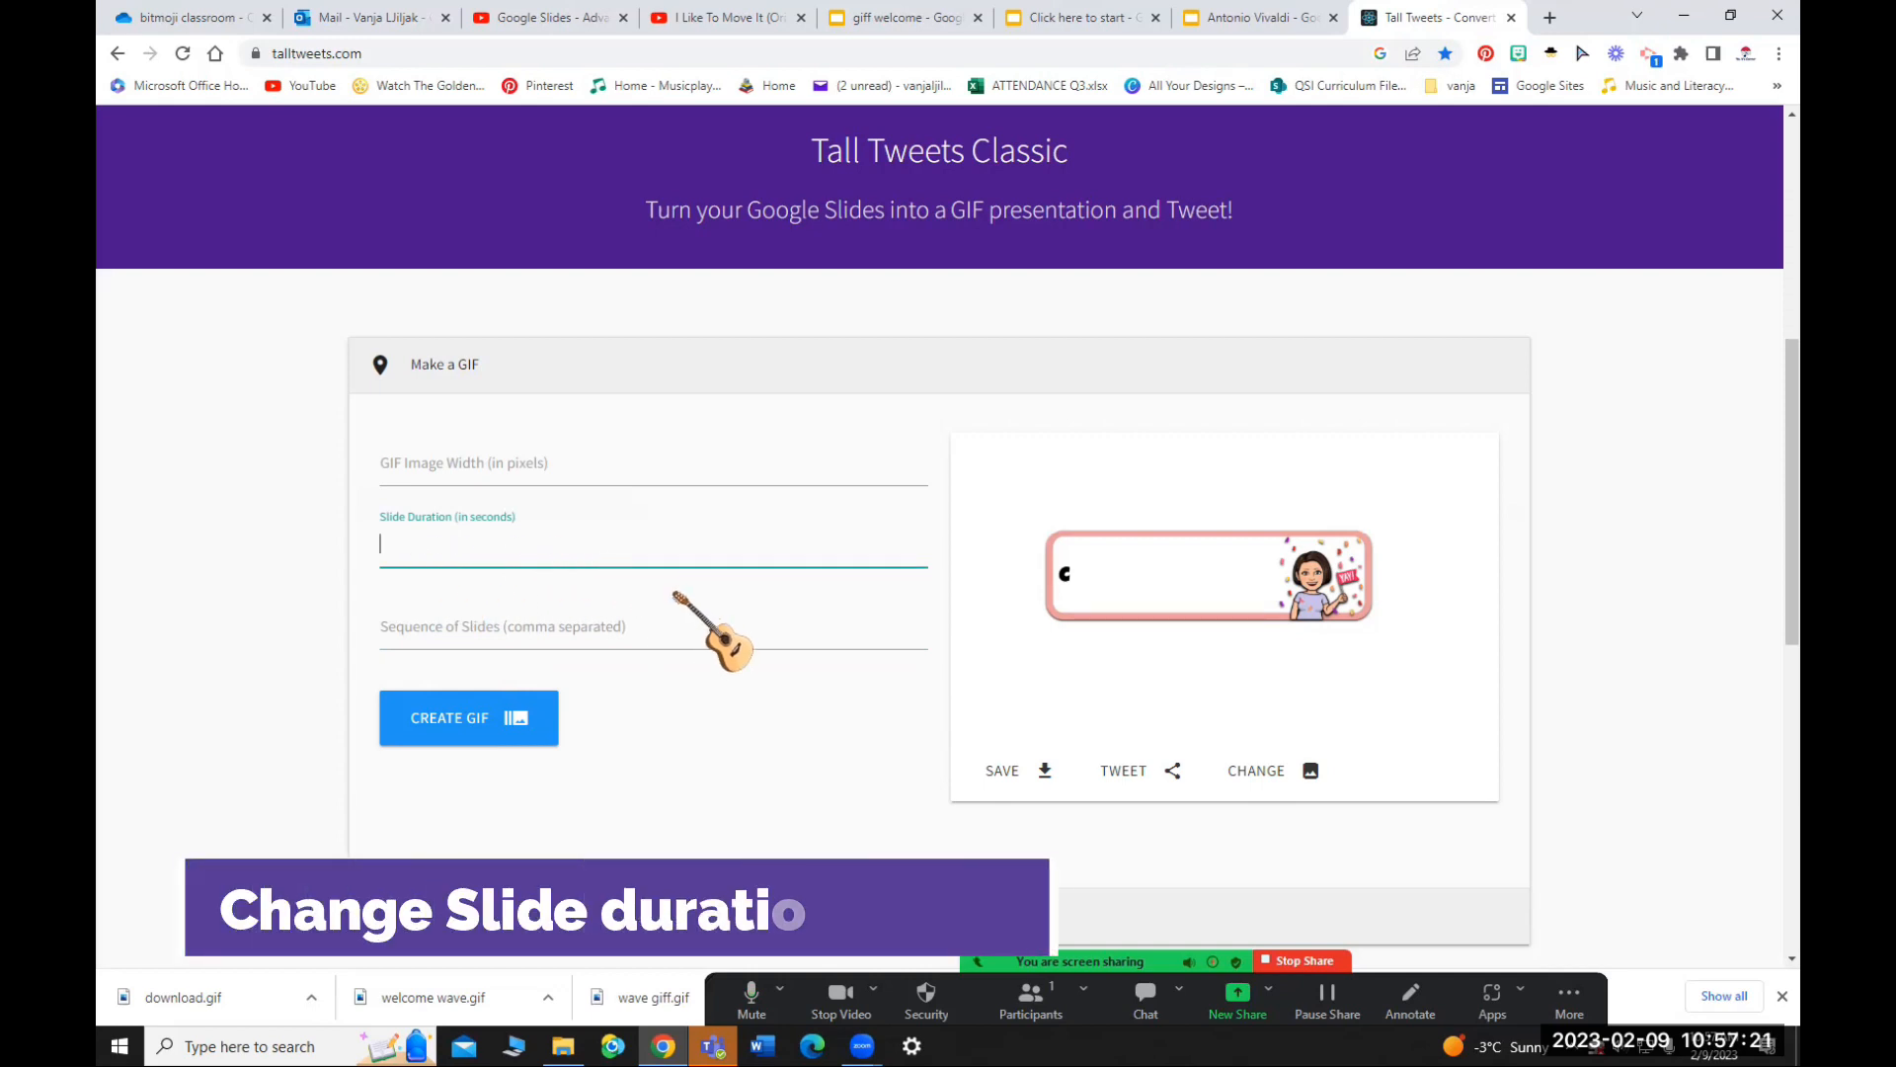
text(0.2)
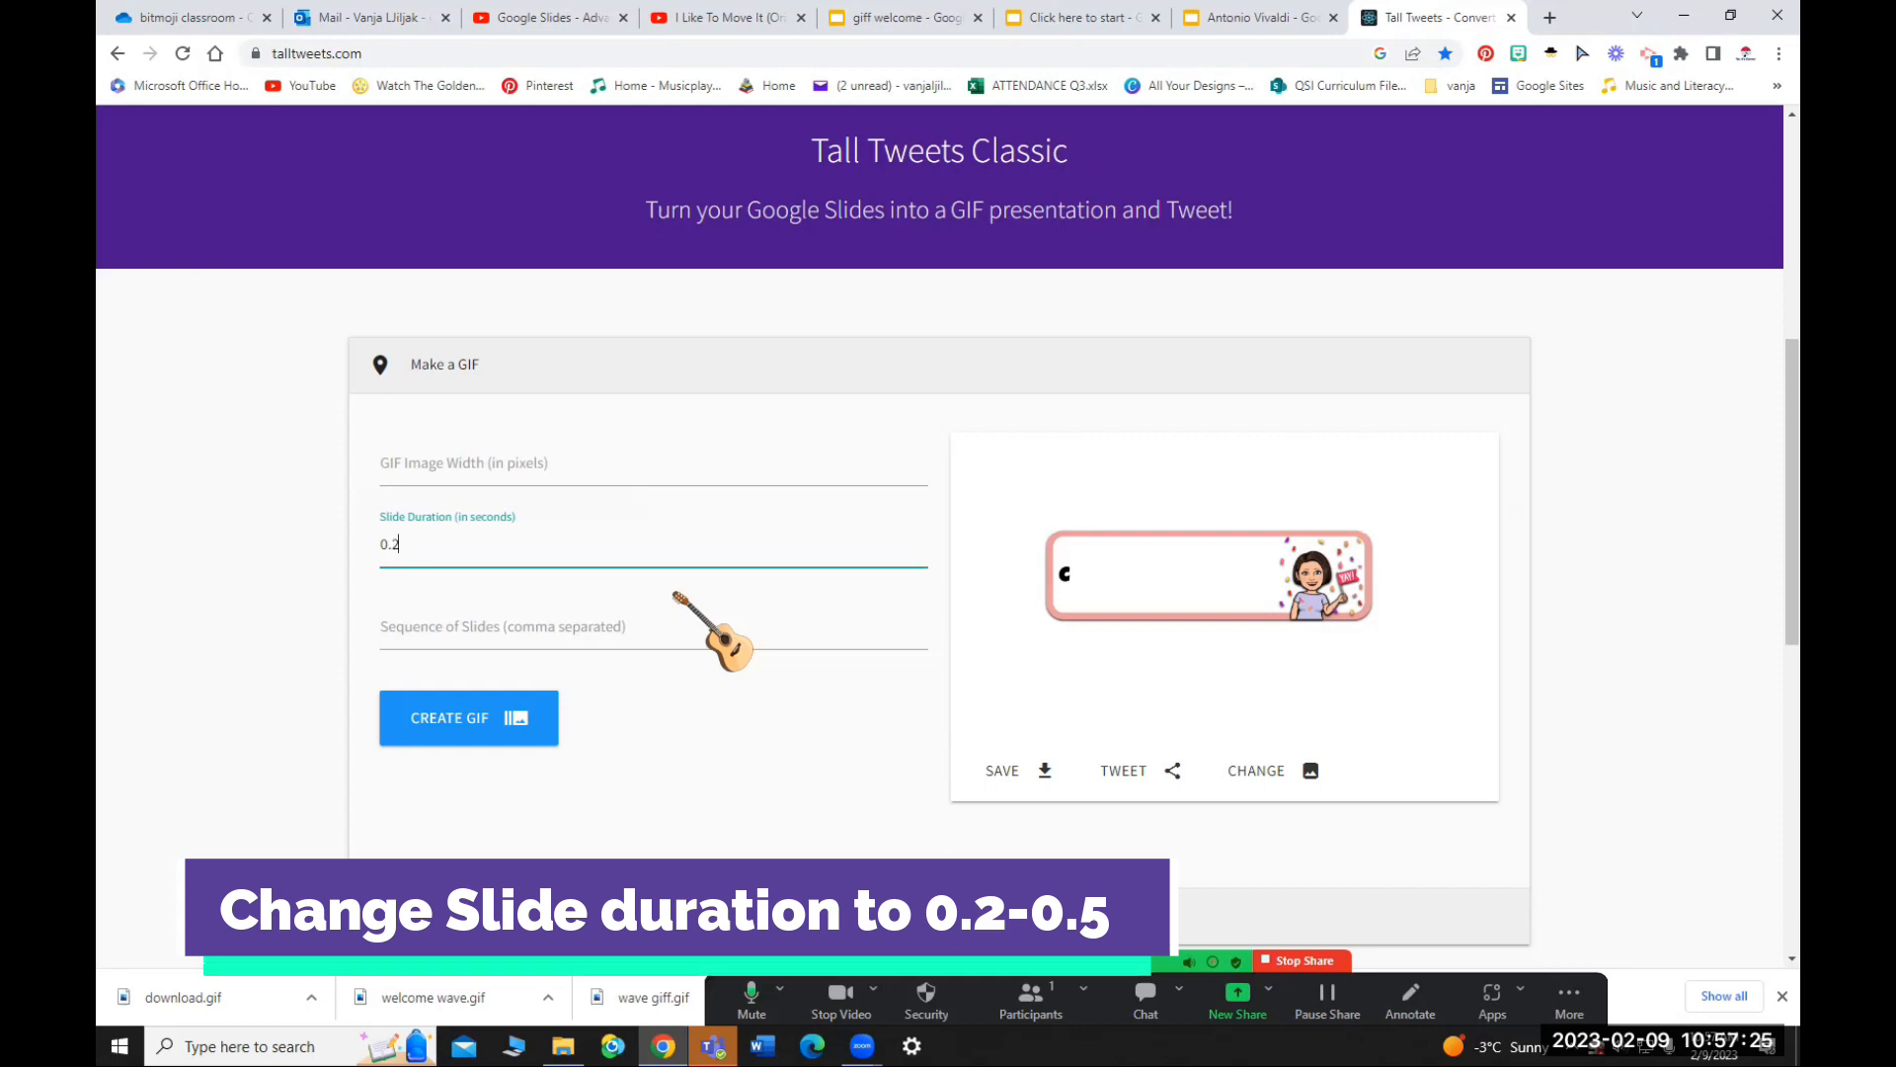
click(450, 727)
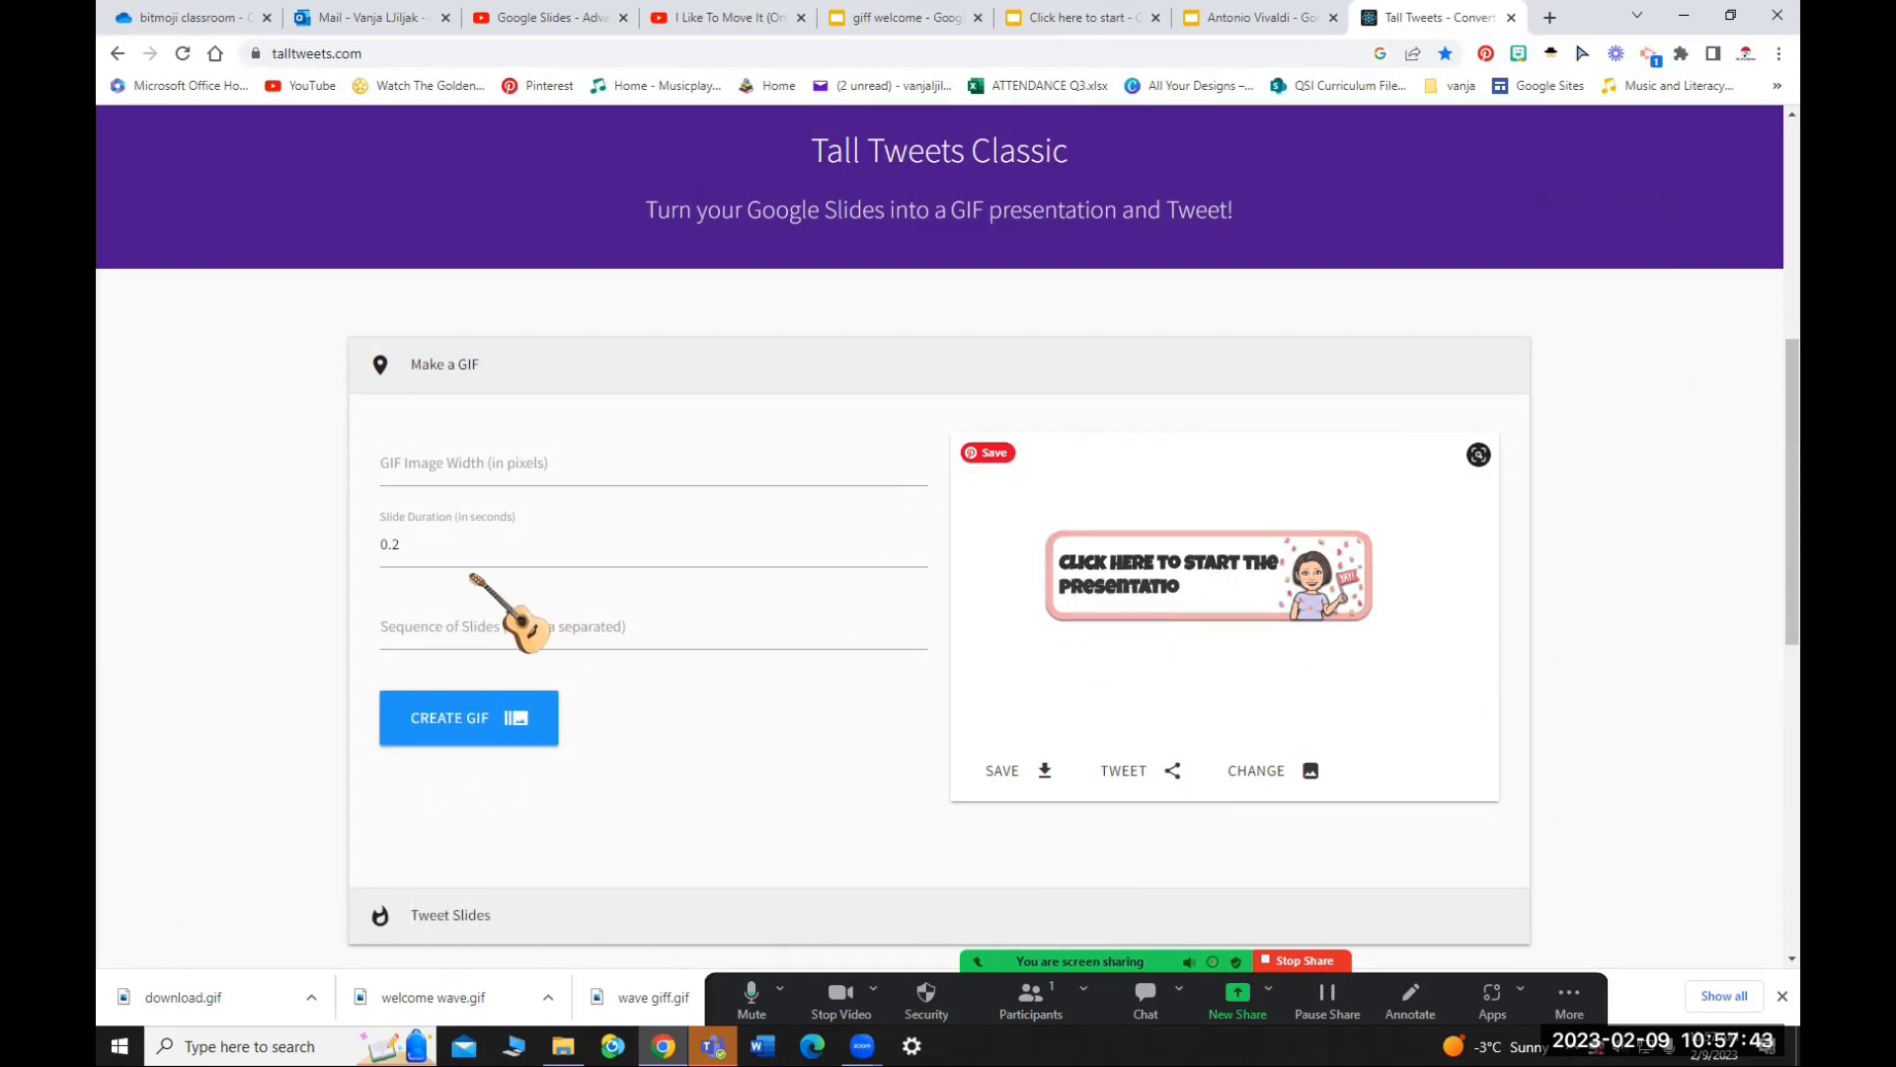
Step: Recreate the GIF with a 0.5-second slide duration and once more with 0.2 seconds to compare the speeds
click(436, 554)
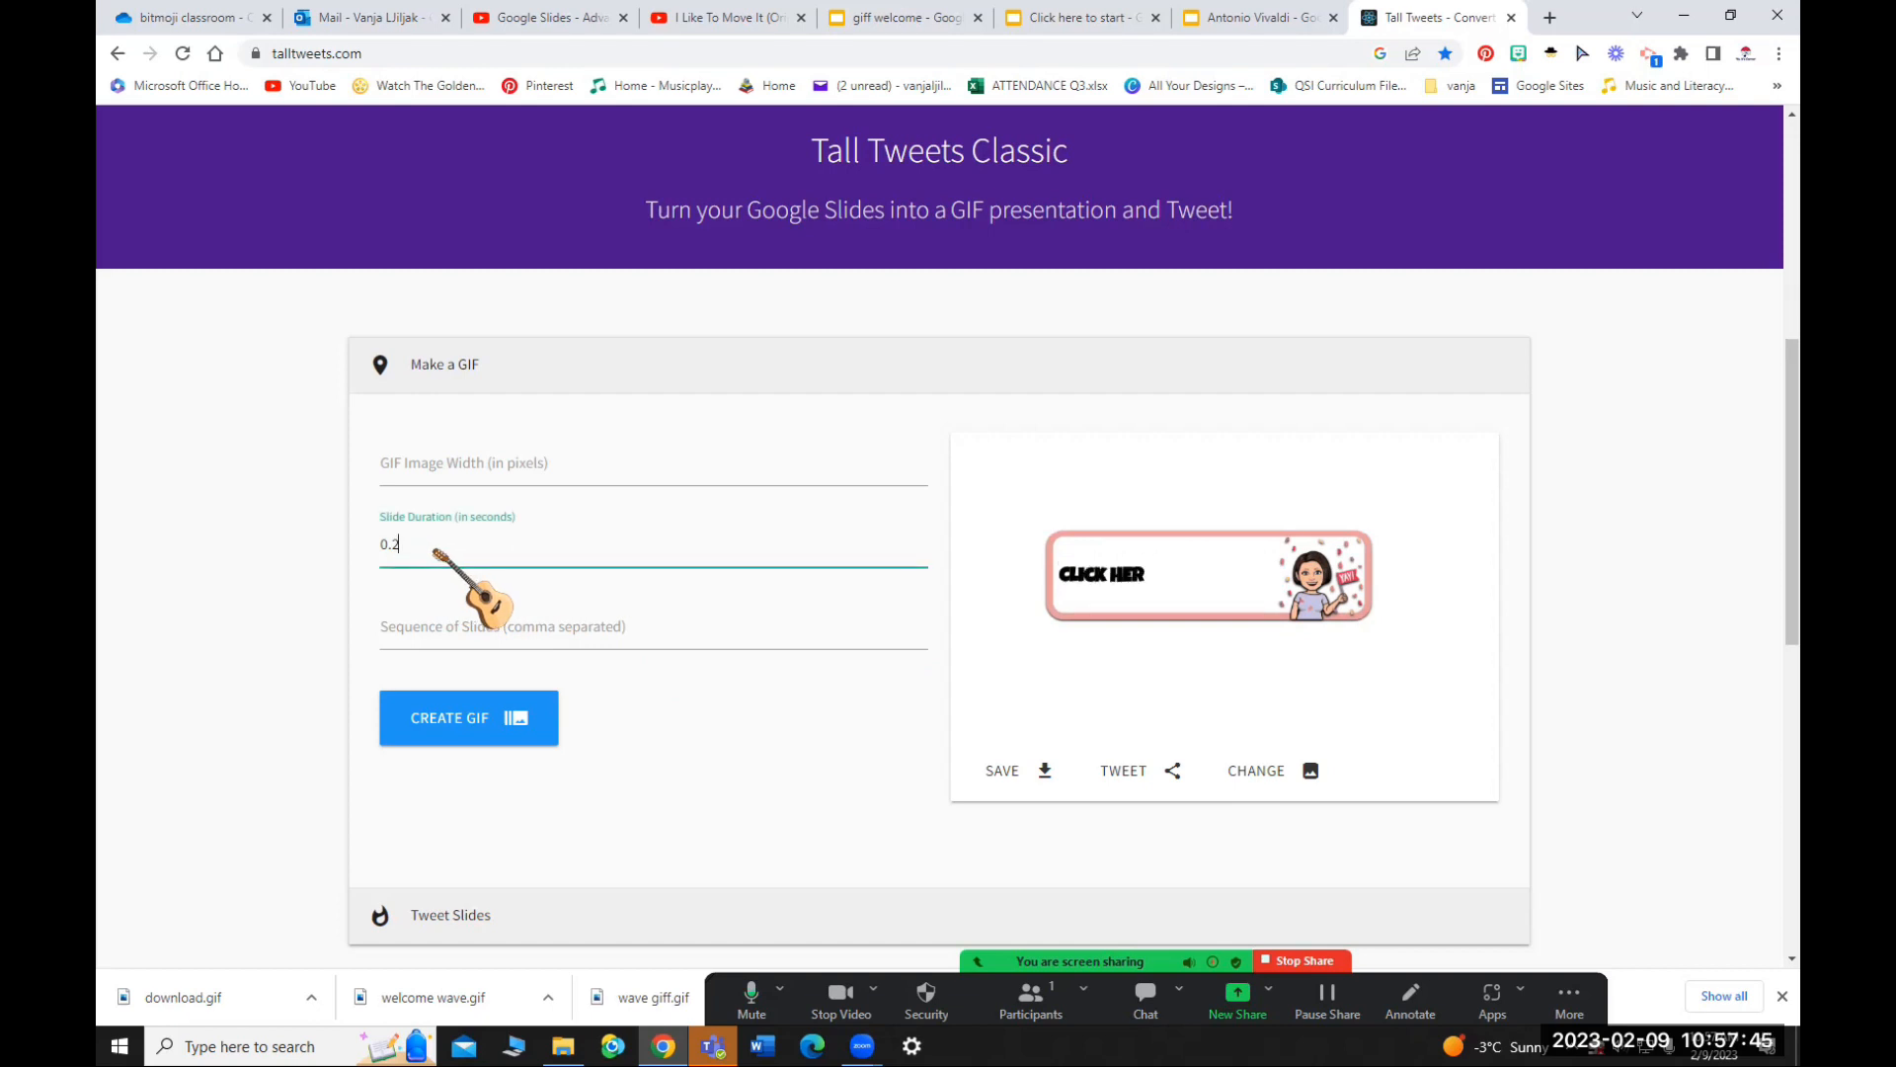
click(437, 719)
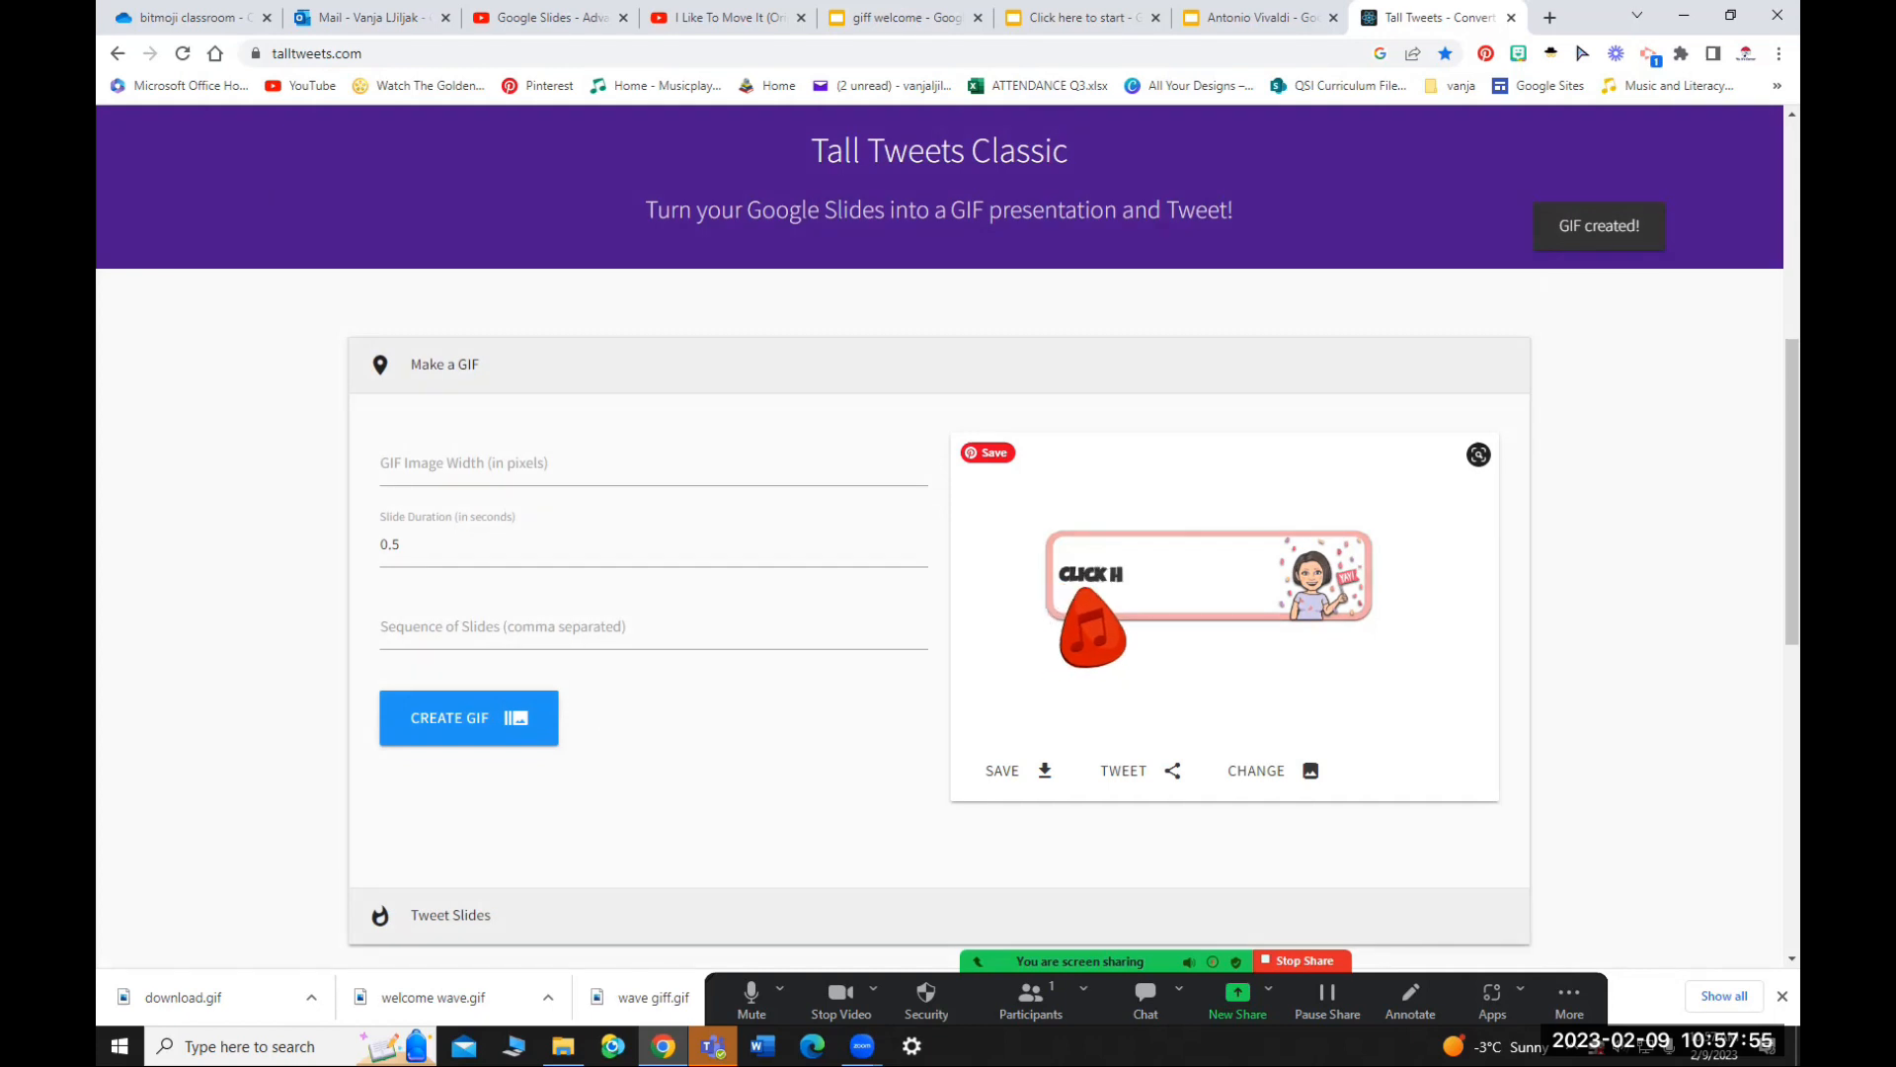
click(425, 544)
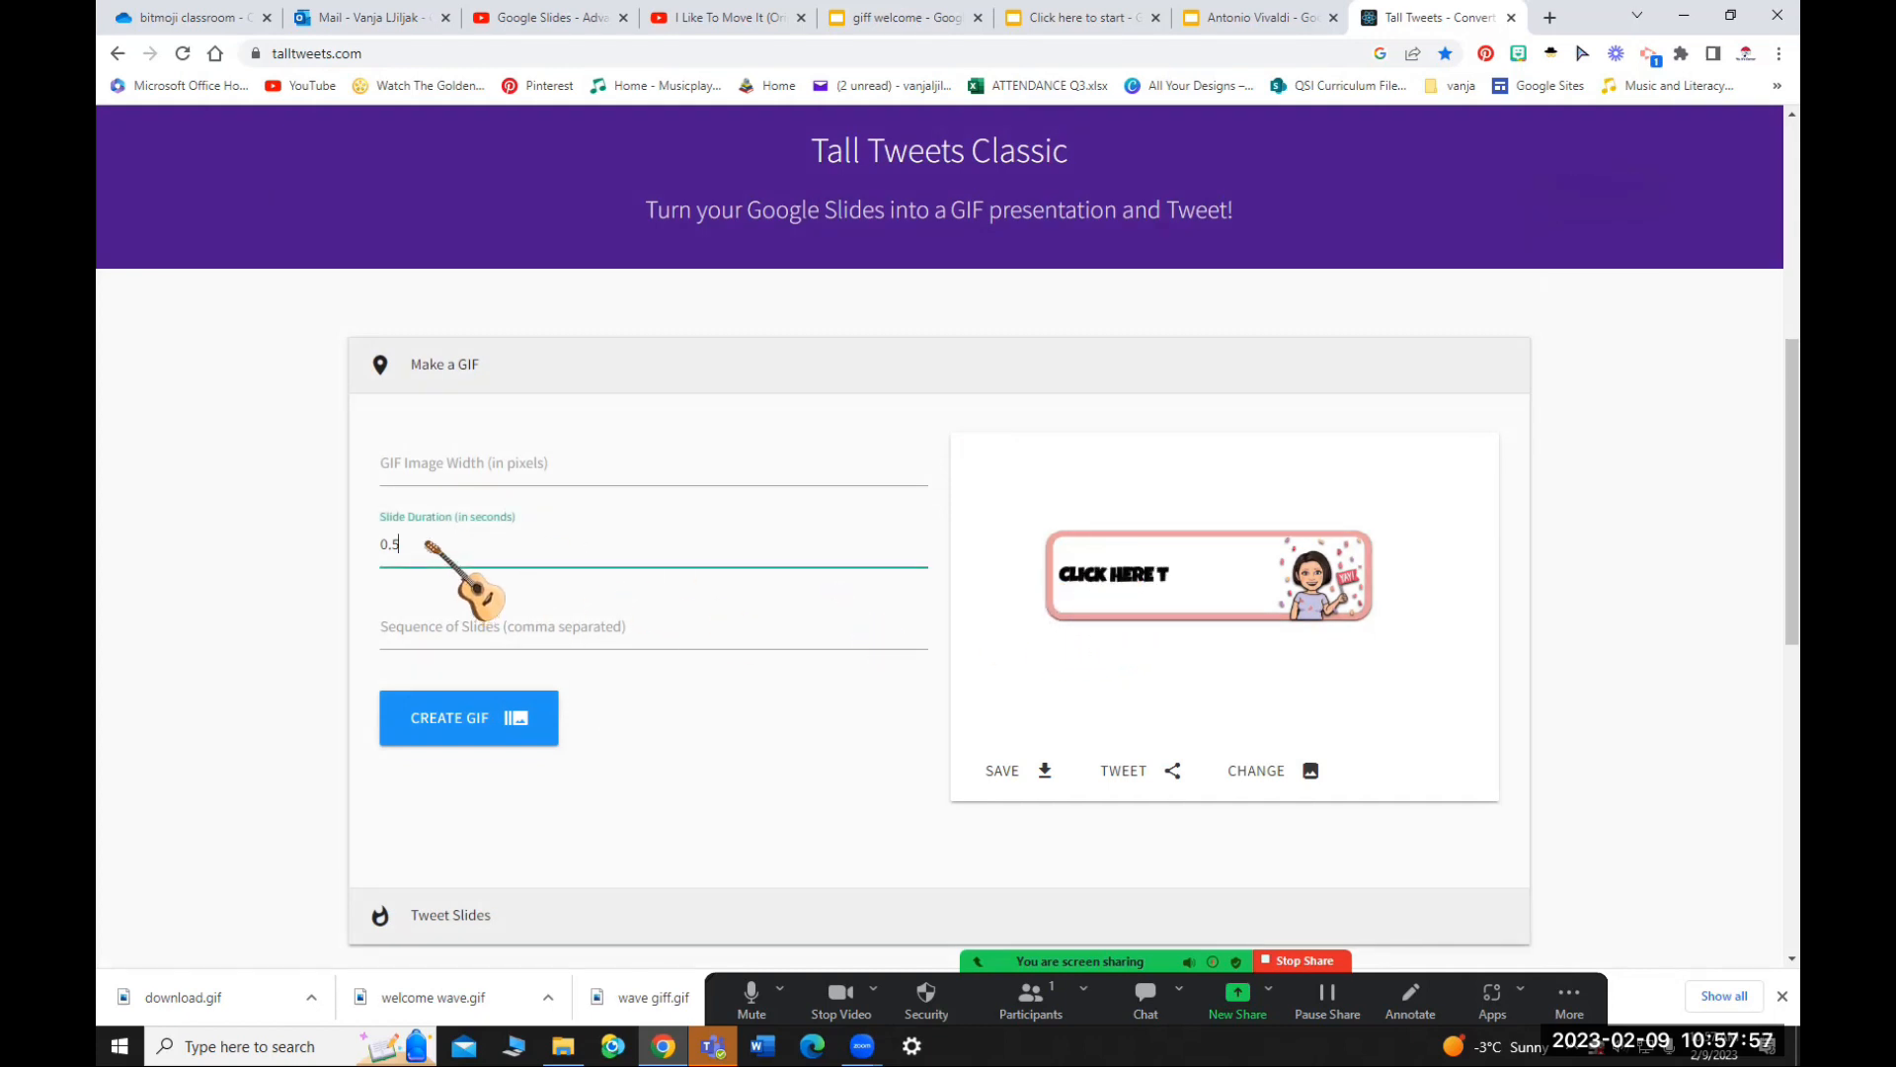
click(435, 713)
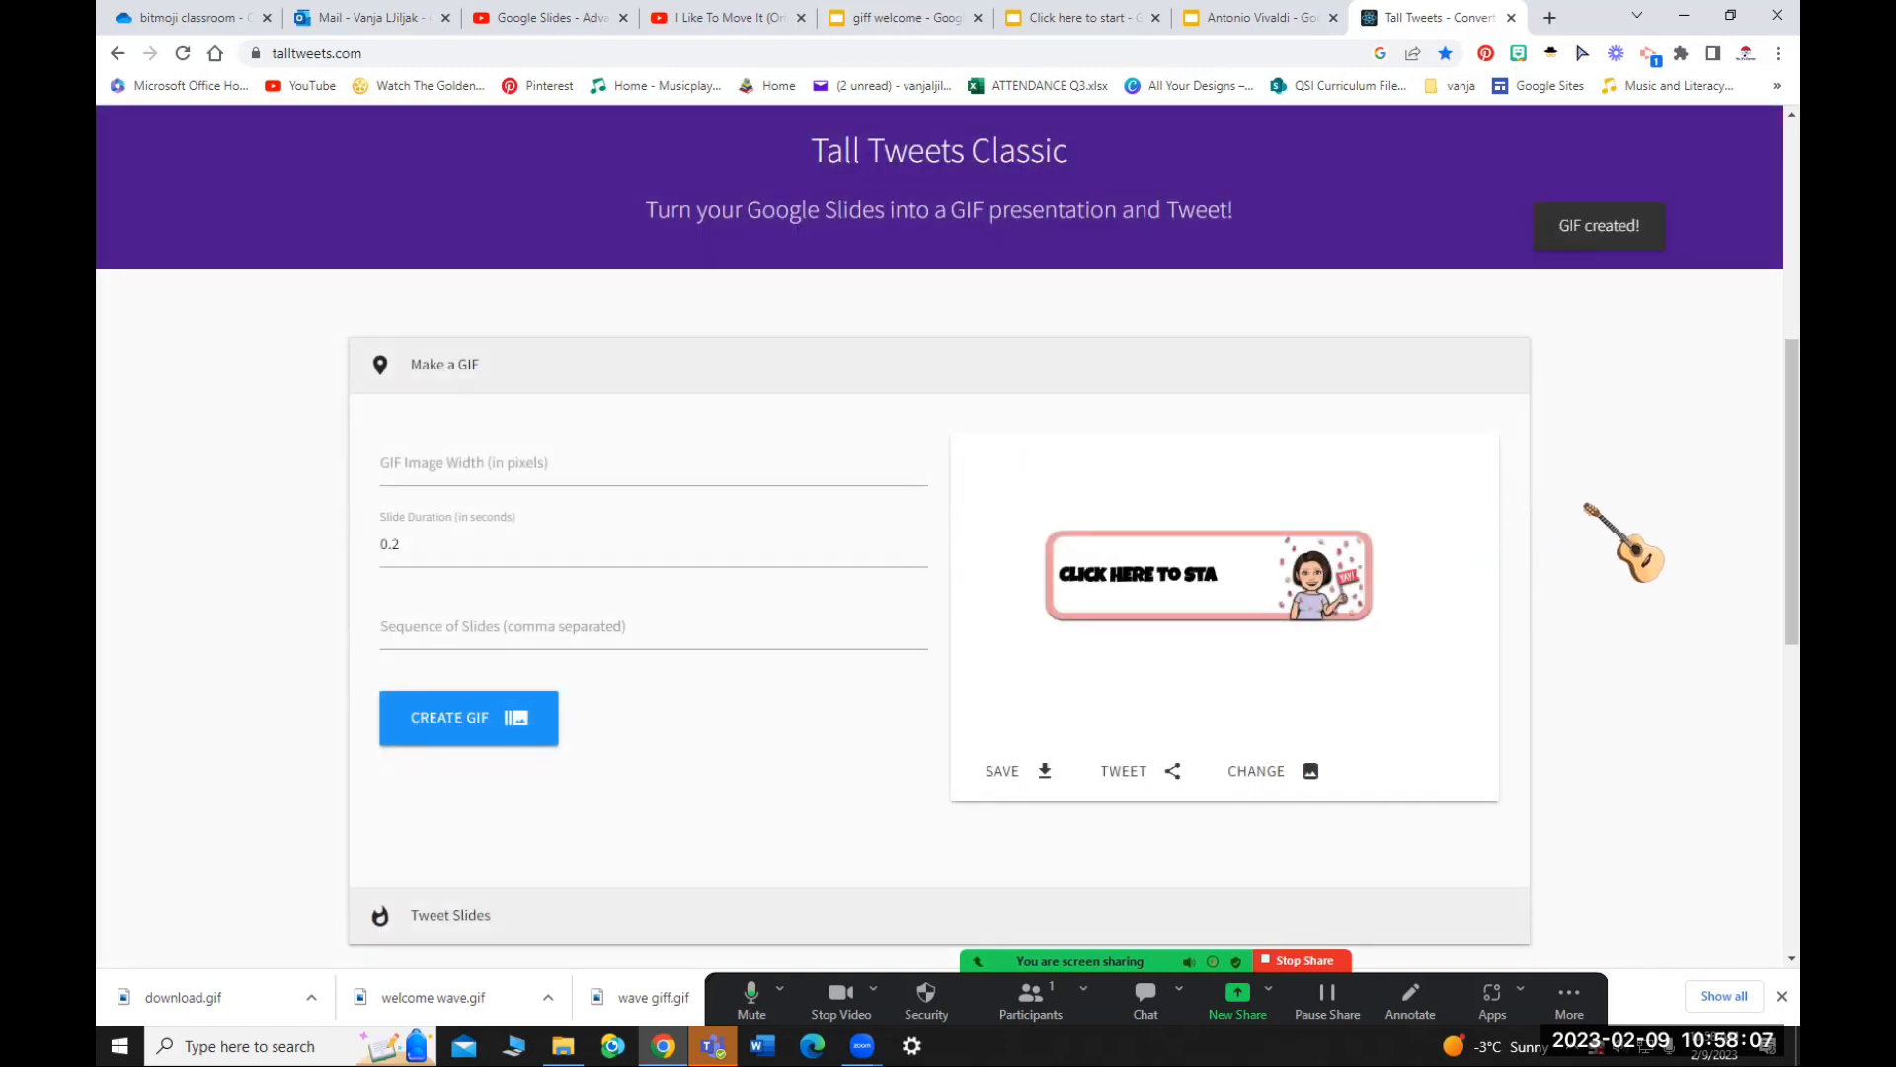
Step: Save the created GIF as "download (1)" in the "giff videos" folder
scroll(1383, 554, down, 2)
click(1049, 567)
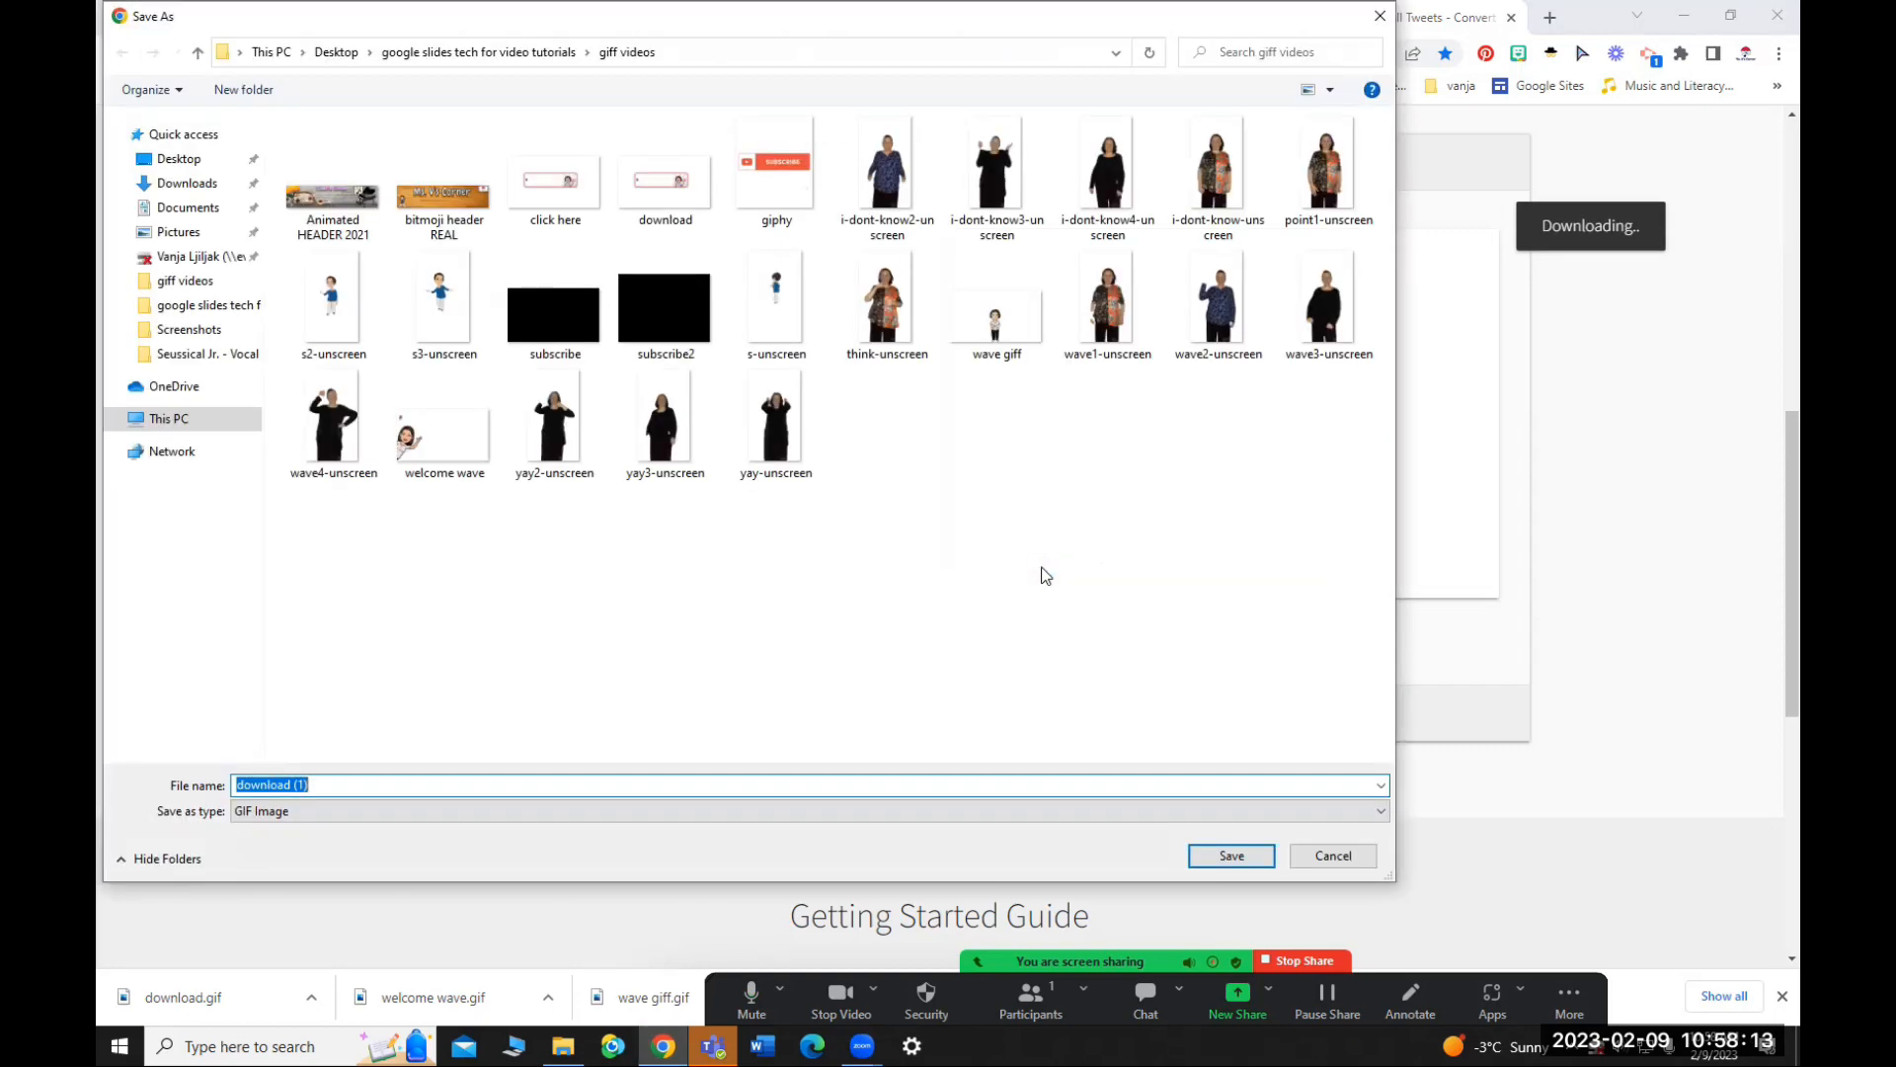
click(1213, 856)
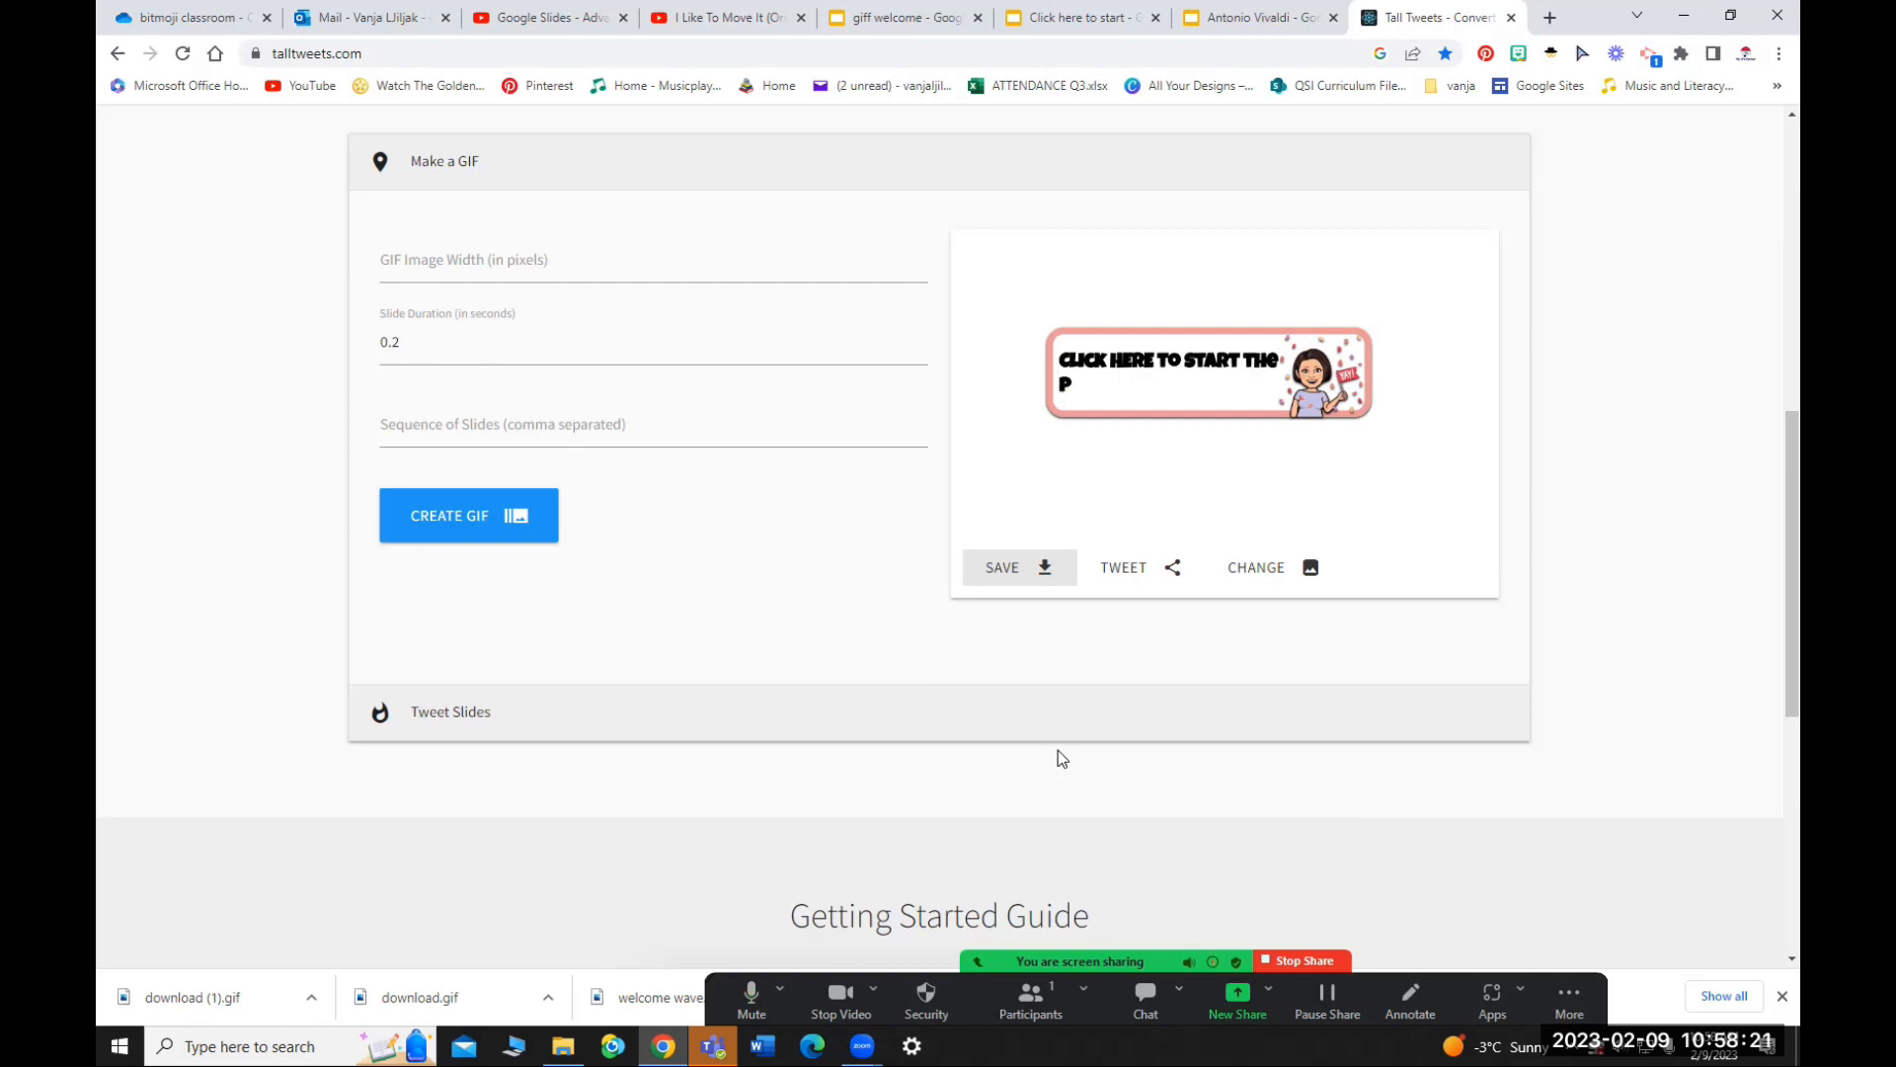
Step: Switch to the "giff welcome" presentation in Google Slides and view its last slide
click(1092, 22)
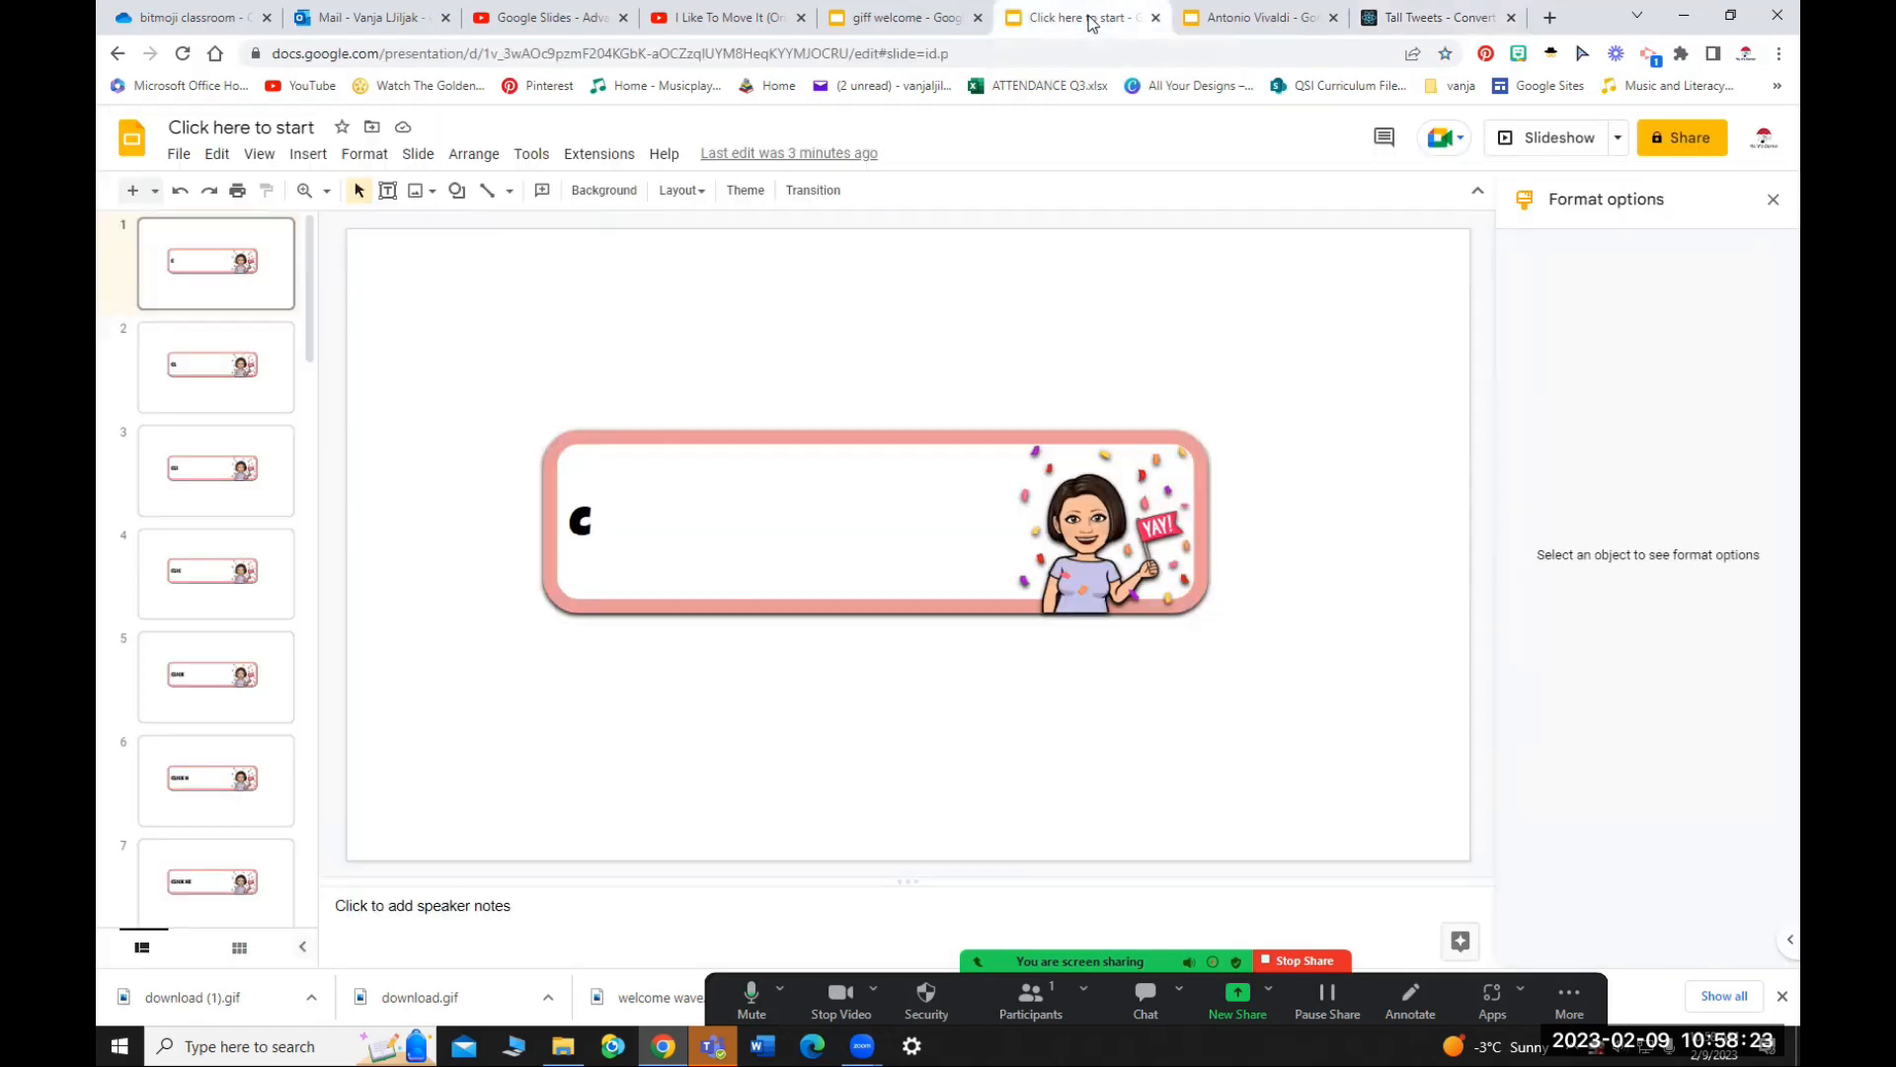
click(943, 20)
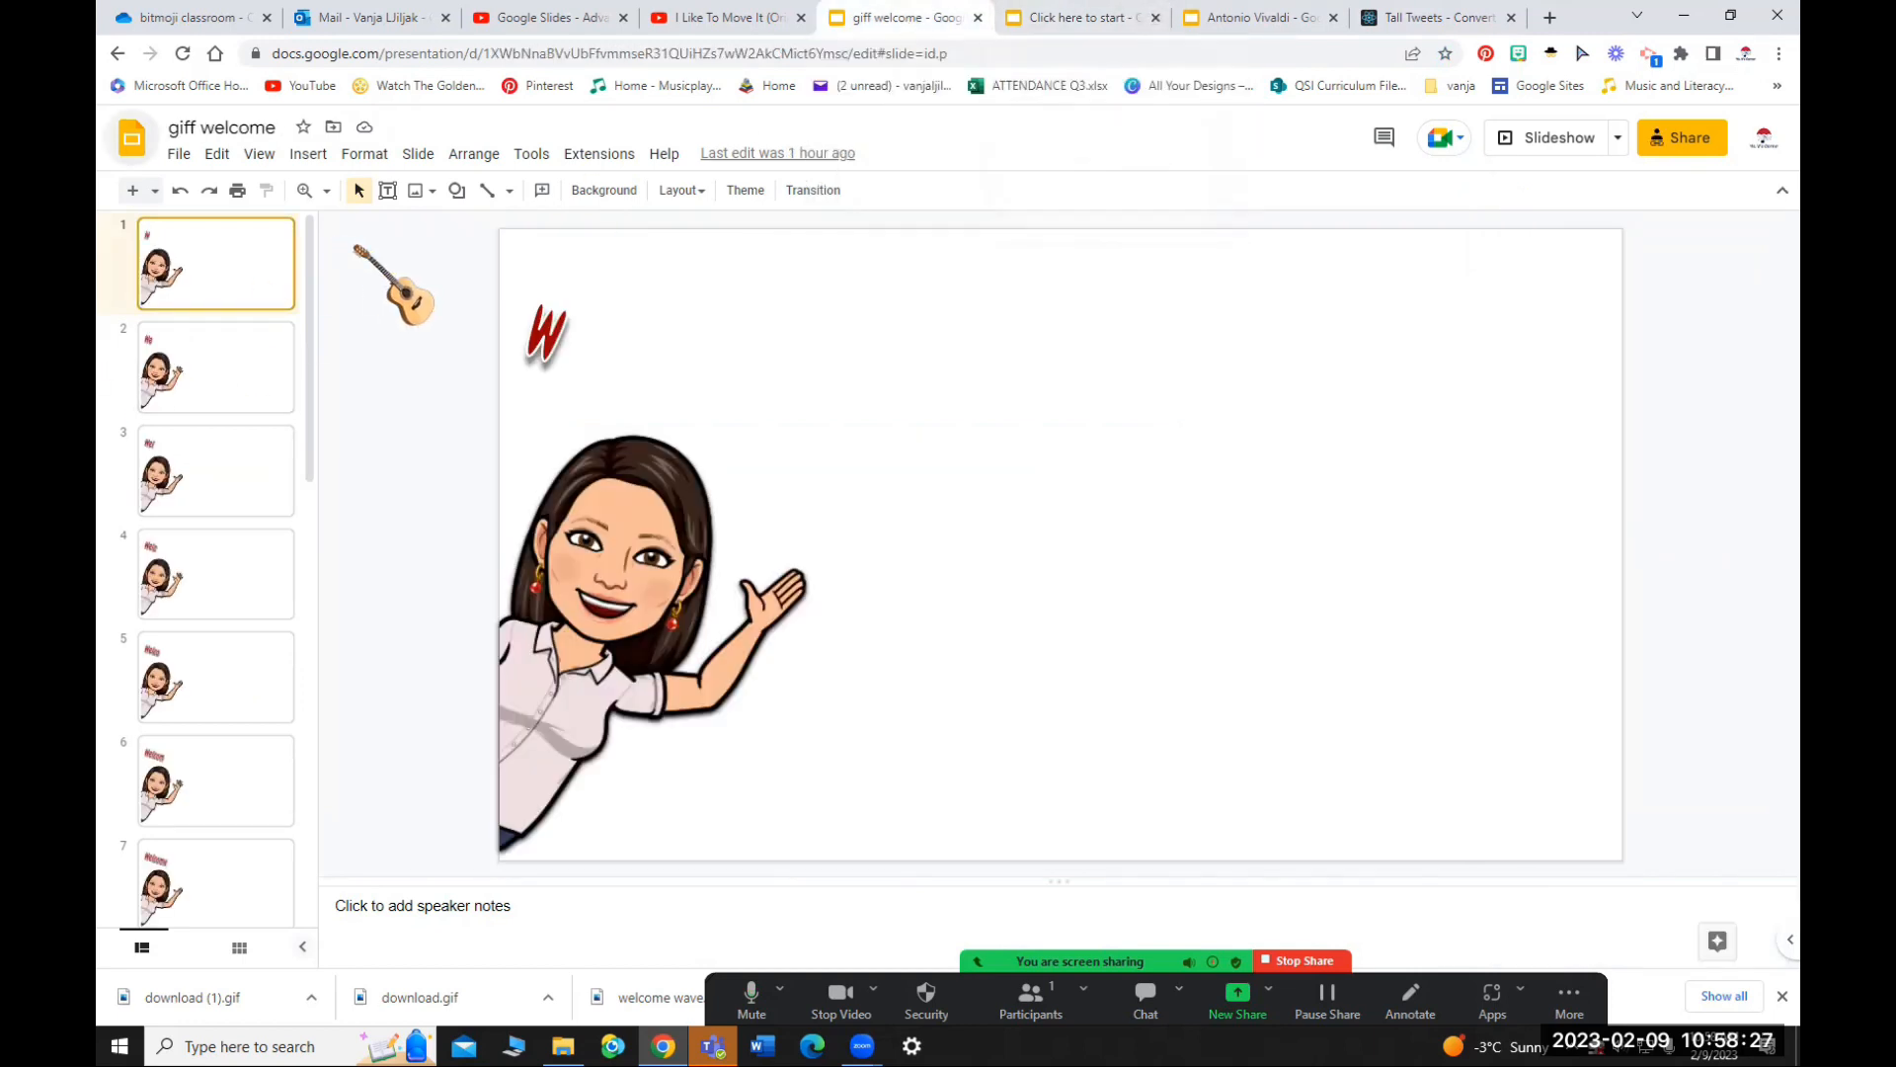
scroll(227, 306, down, 10)
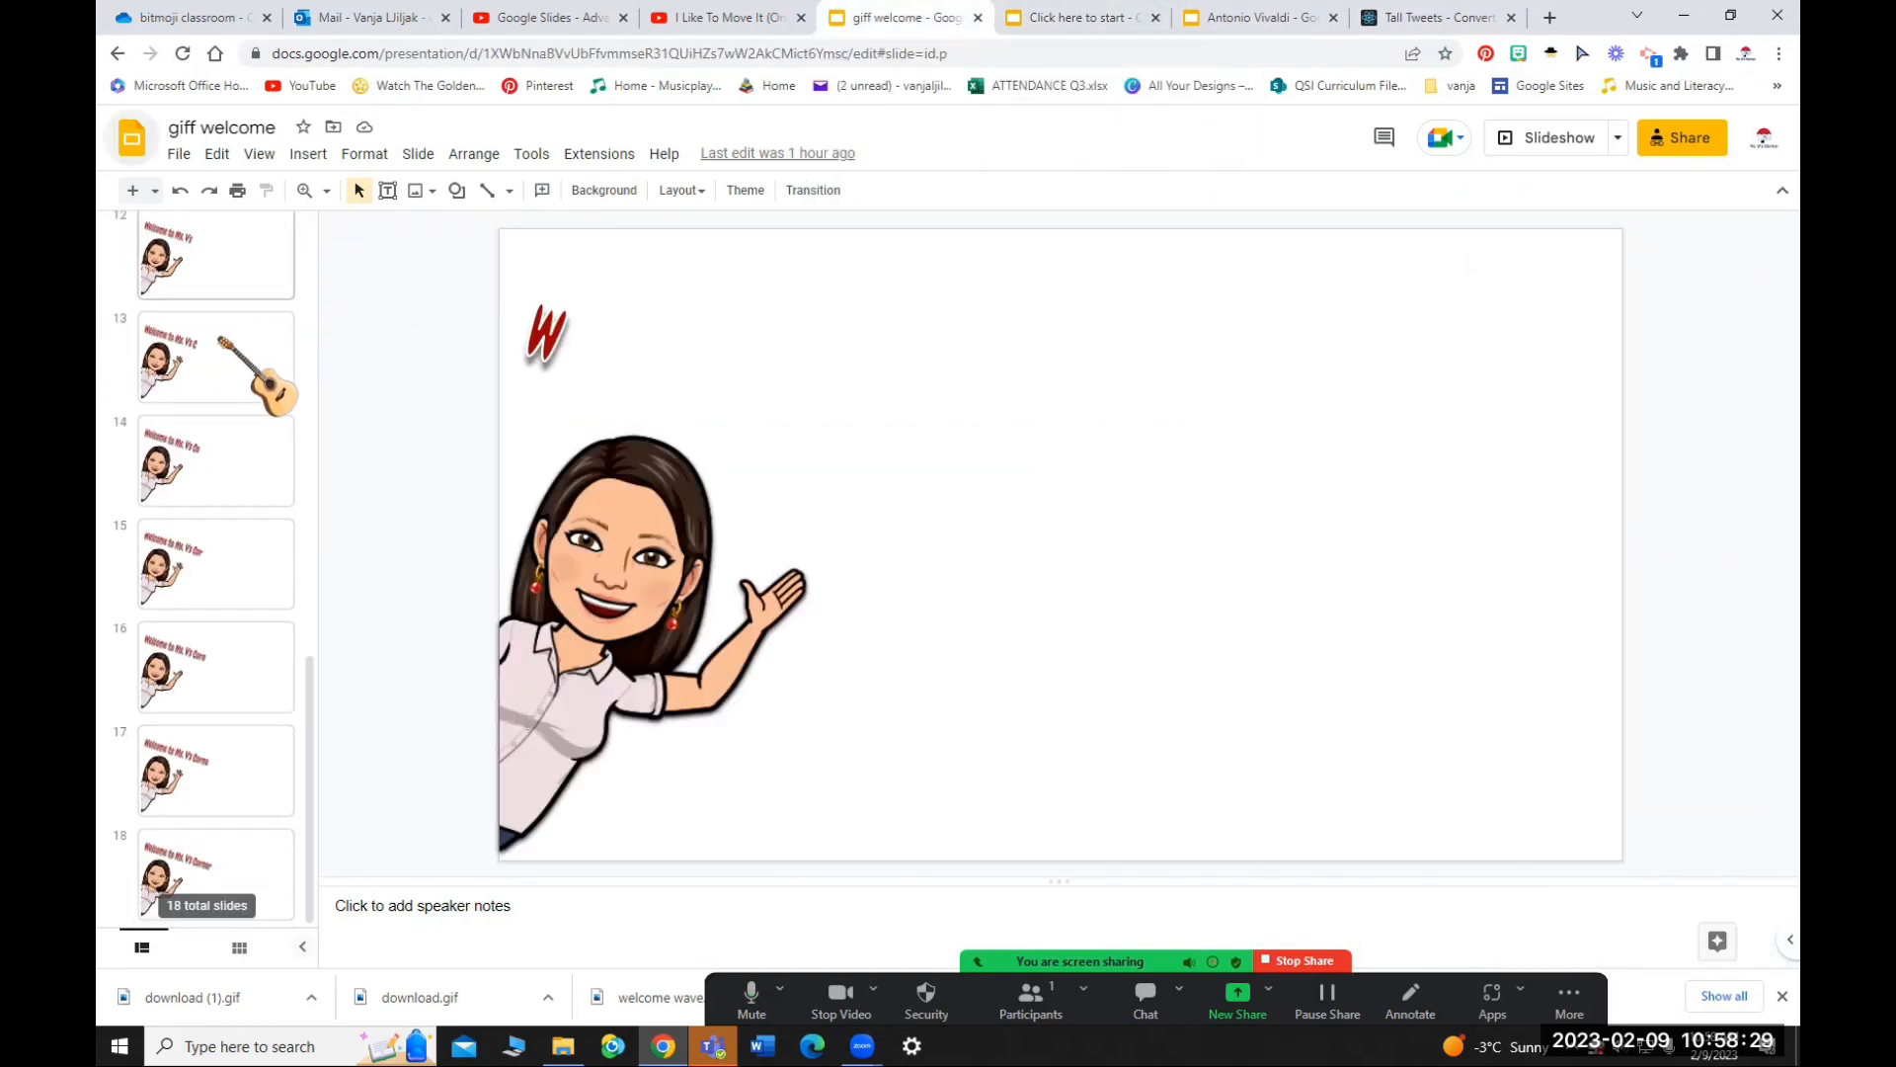
click(205, 861)
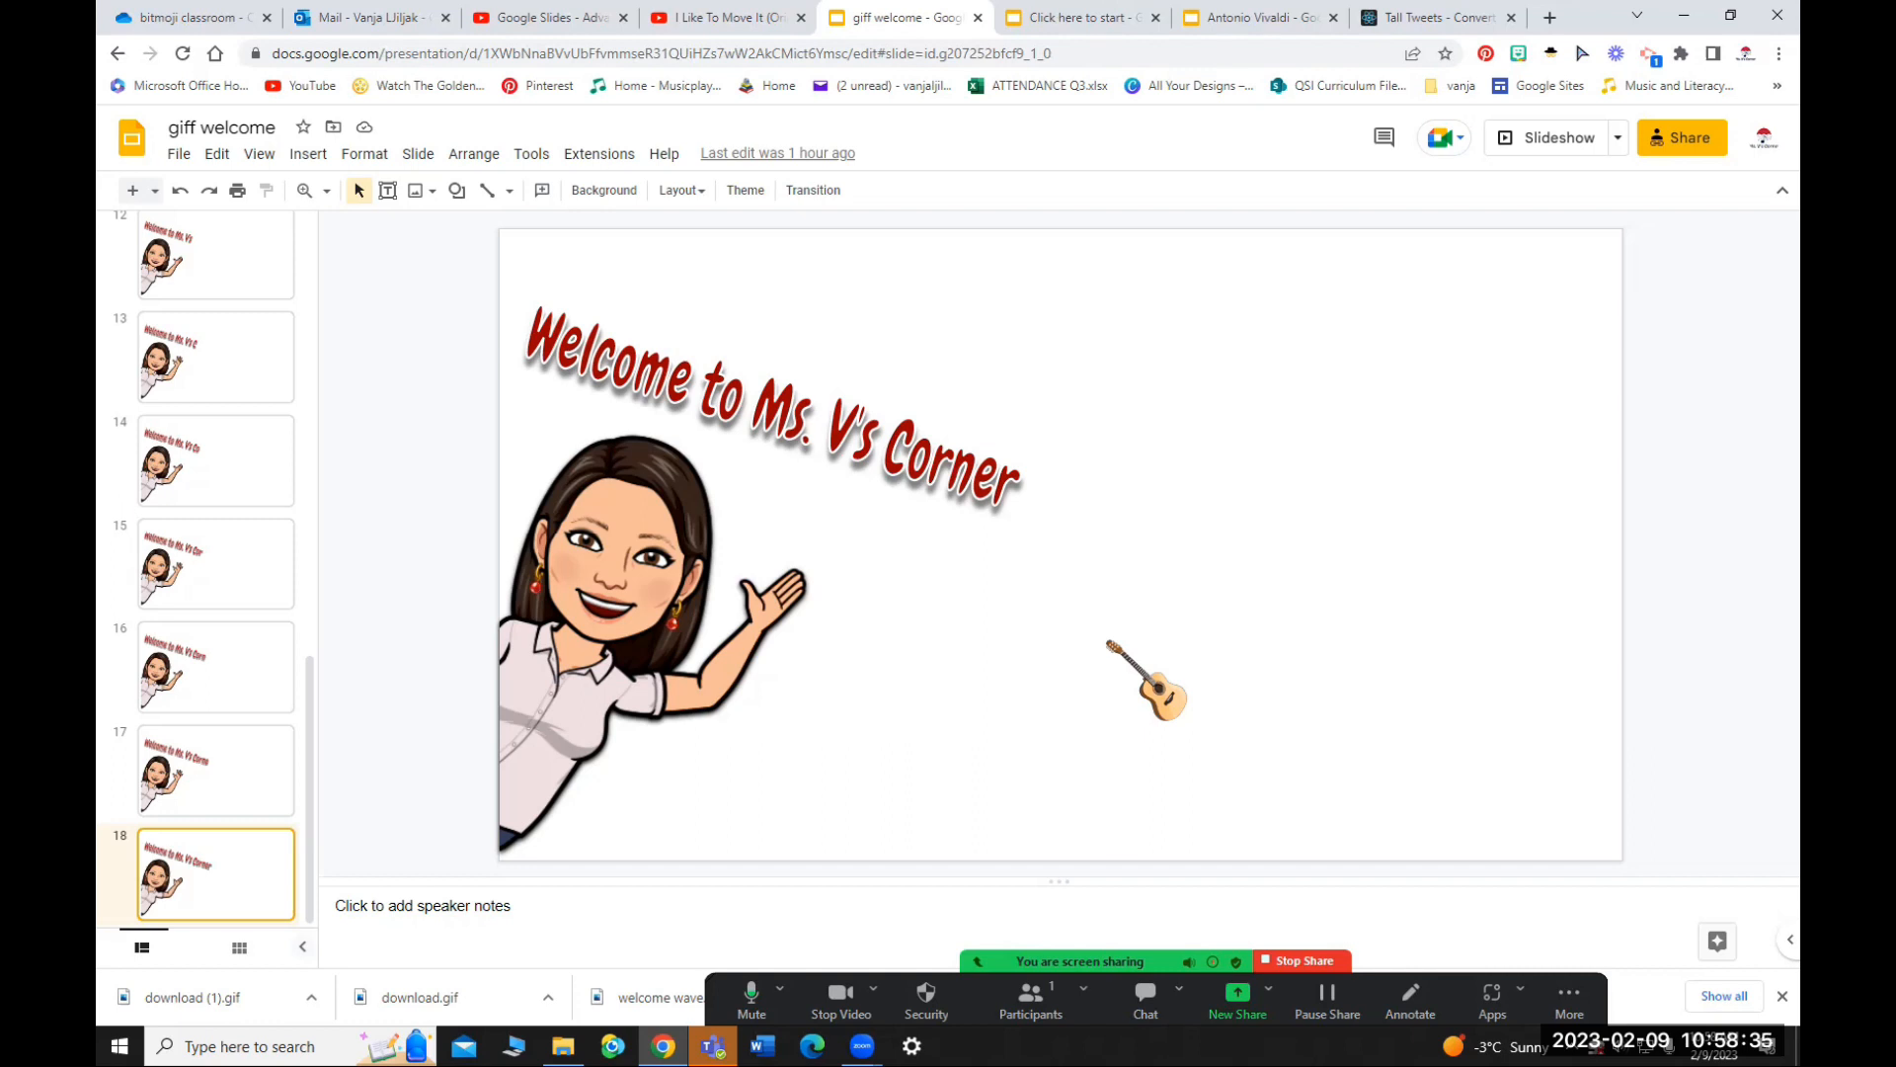
Step: Go back slide by slide from the last slide to the first to examine the letter-by-letter text and Bitmoji poses
key(Up)
key(Up)
key(Up)
key(Up)
key(Up)
key(Up)
key(Up)
key(Up)
key(Up)
key(Up)
key(Up)
key(Up)
key(Up)
key(Up)
key(Up)
key(Up)
key(Up)
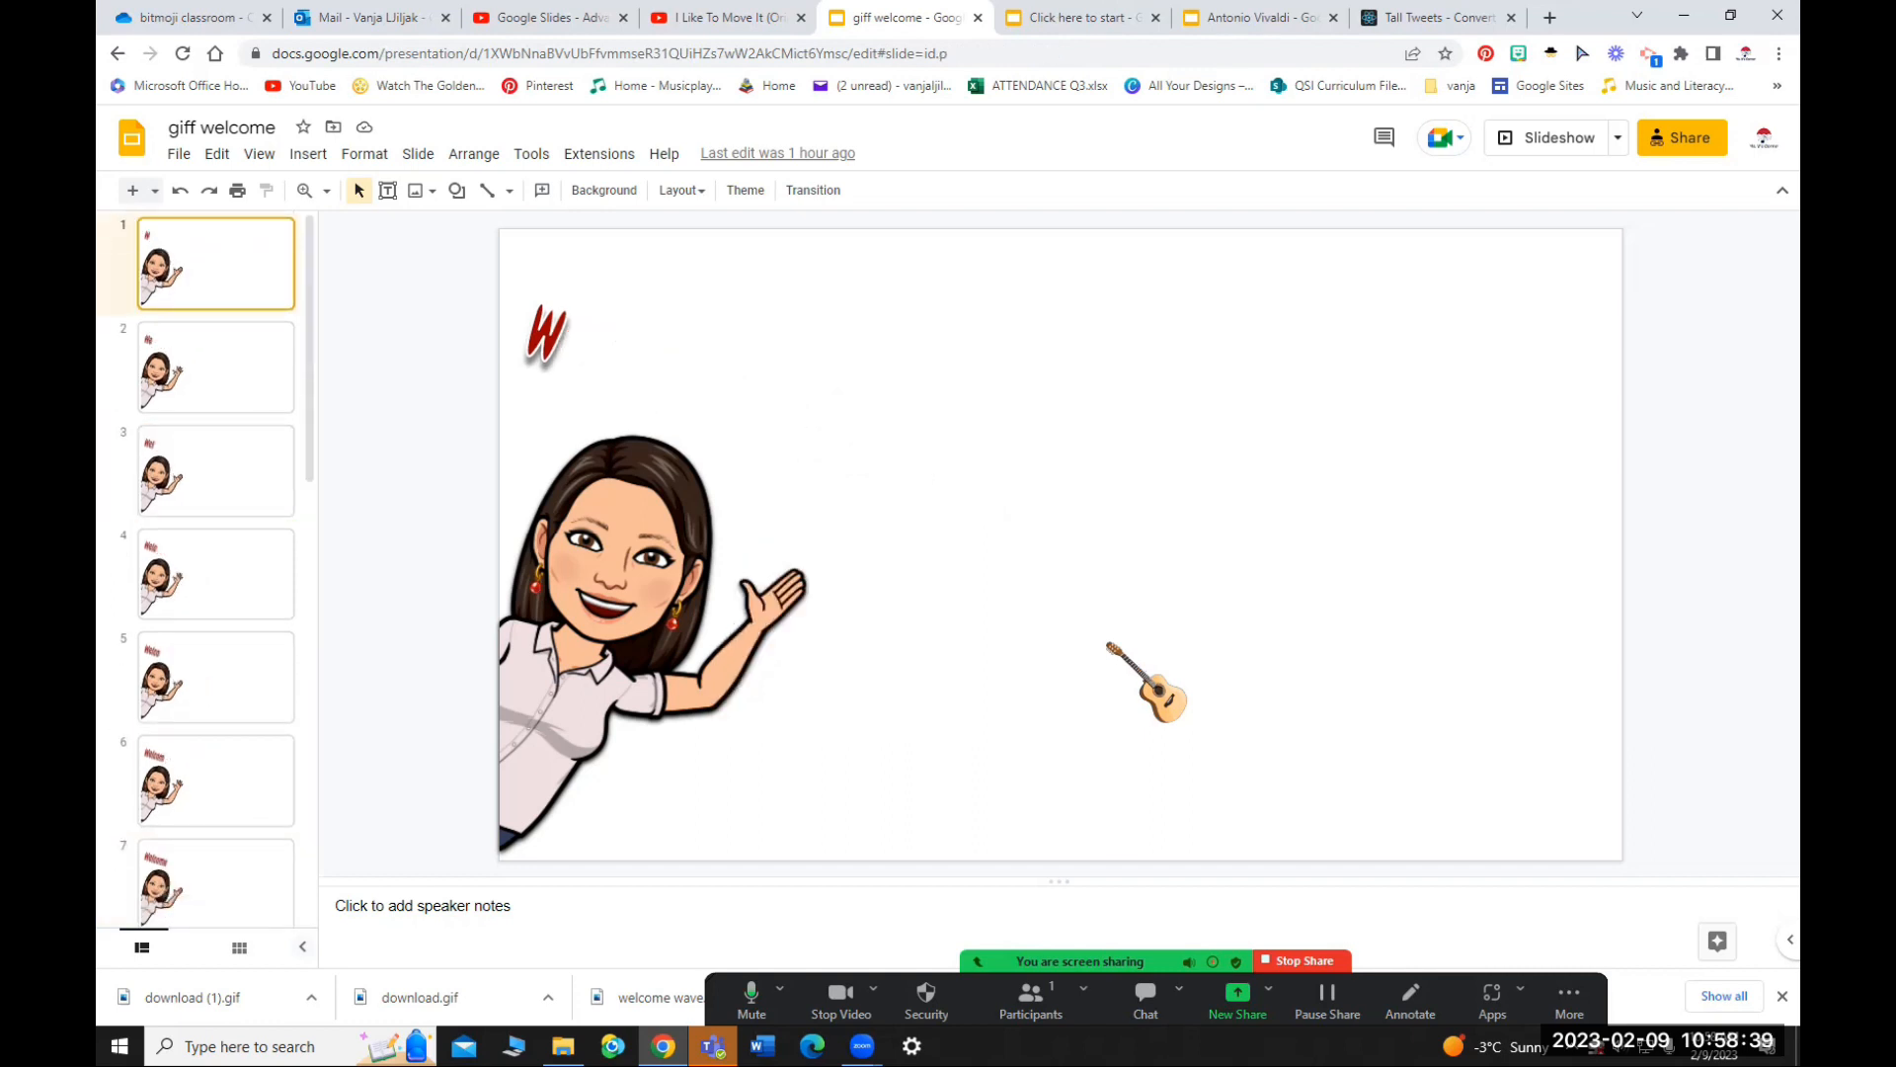
Step: Compare the waving Bitmoji's hand position on the first and second slides
click(599, 610)
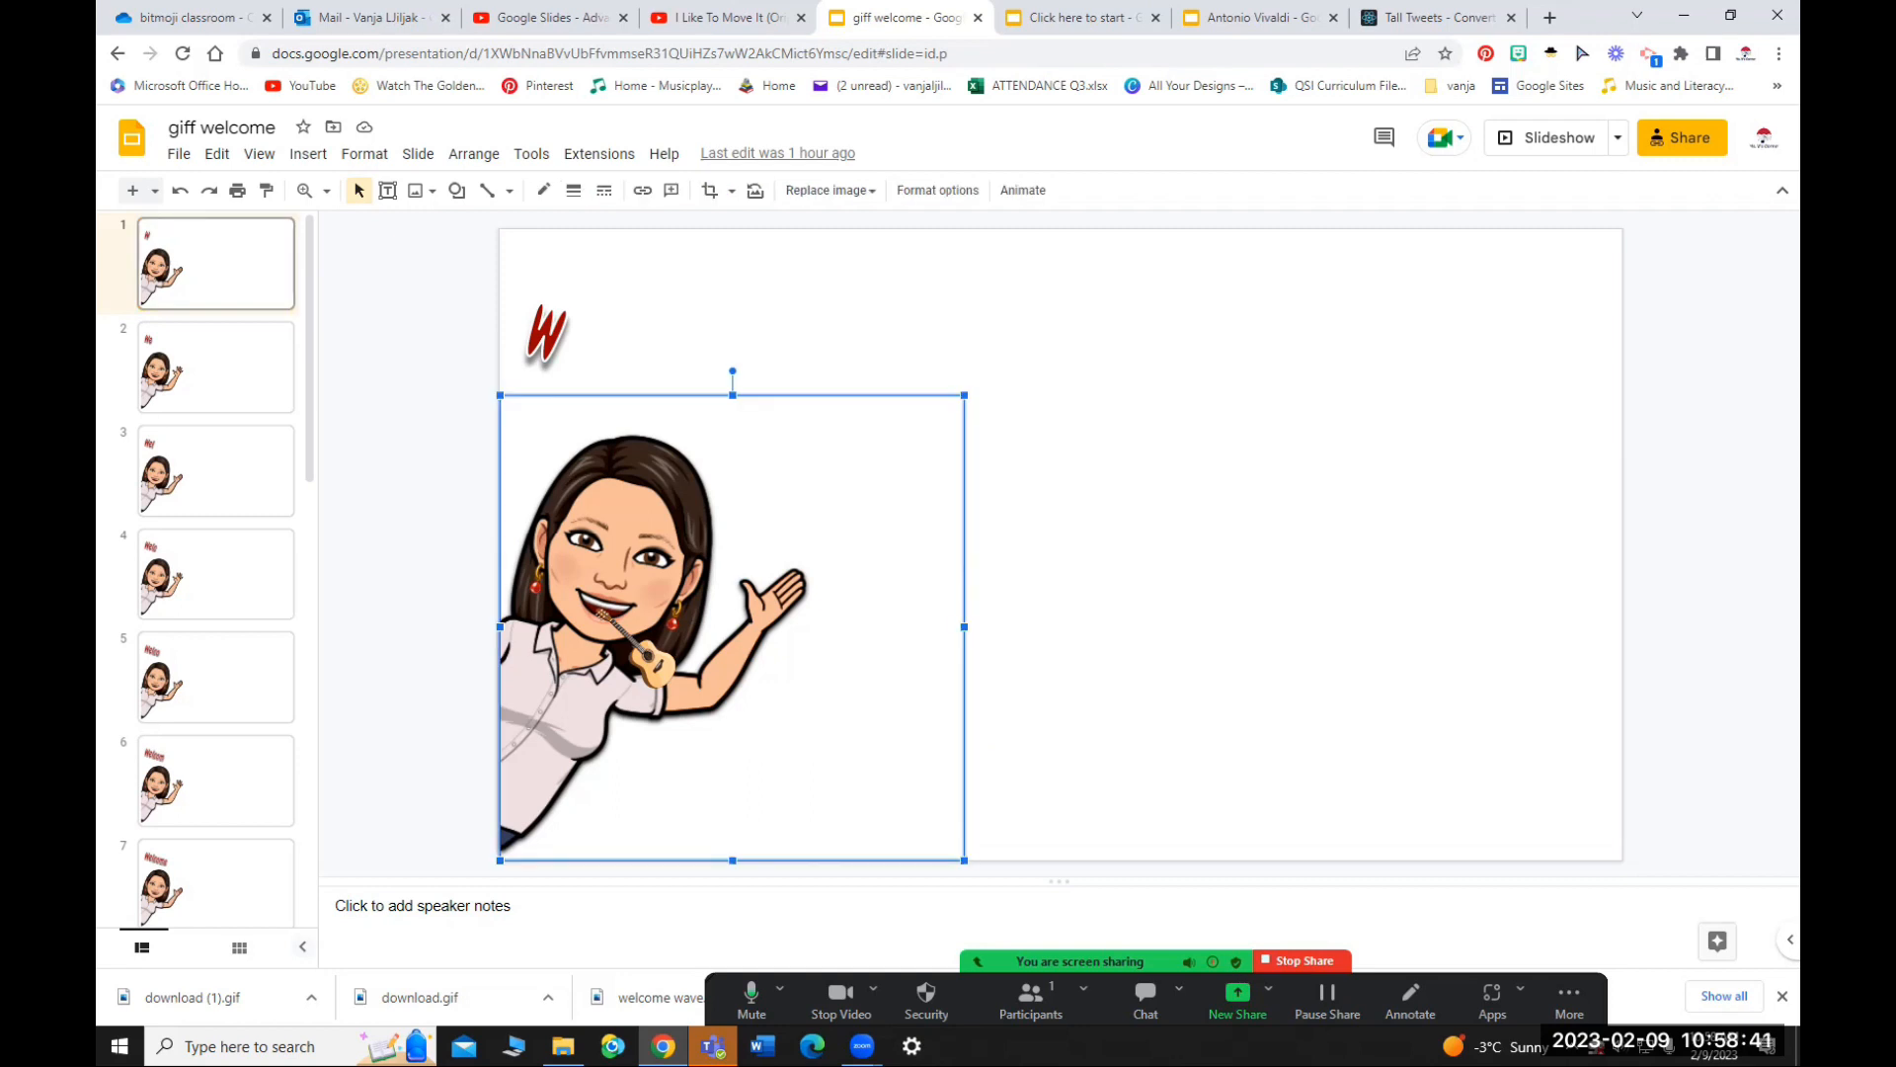
click(193, 383)
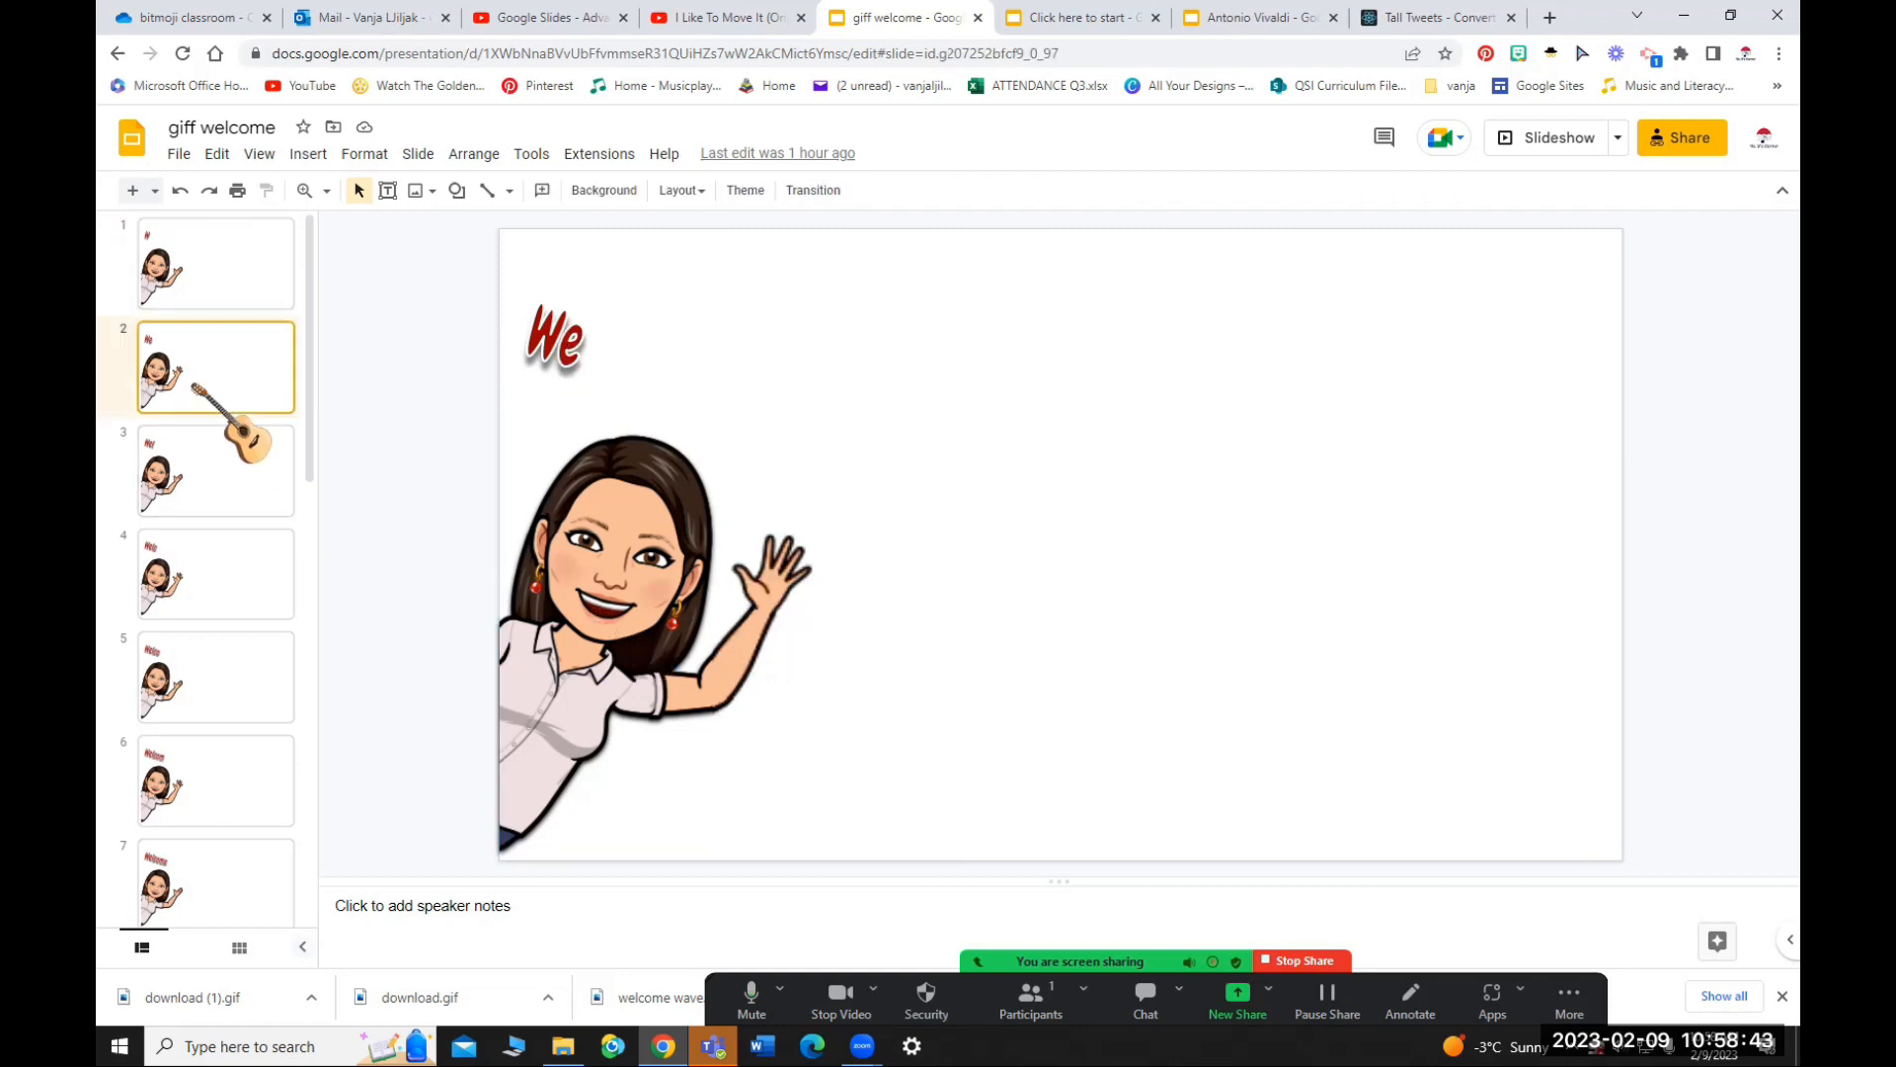
click(201, 290)
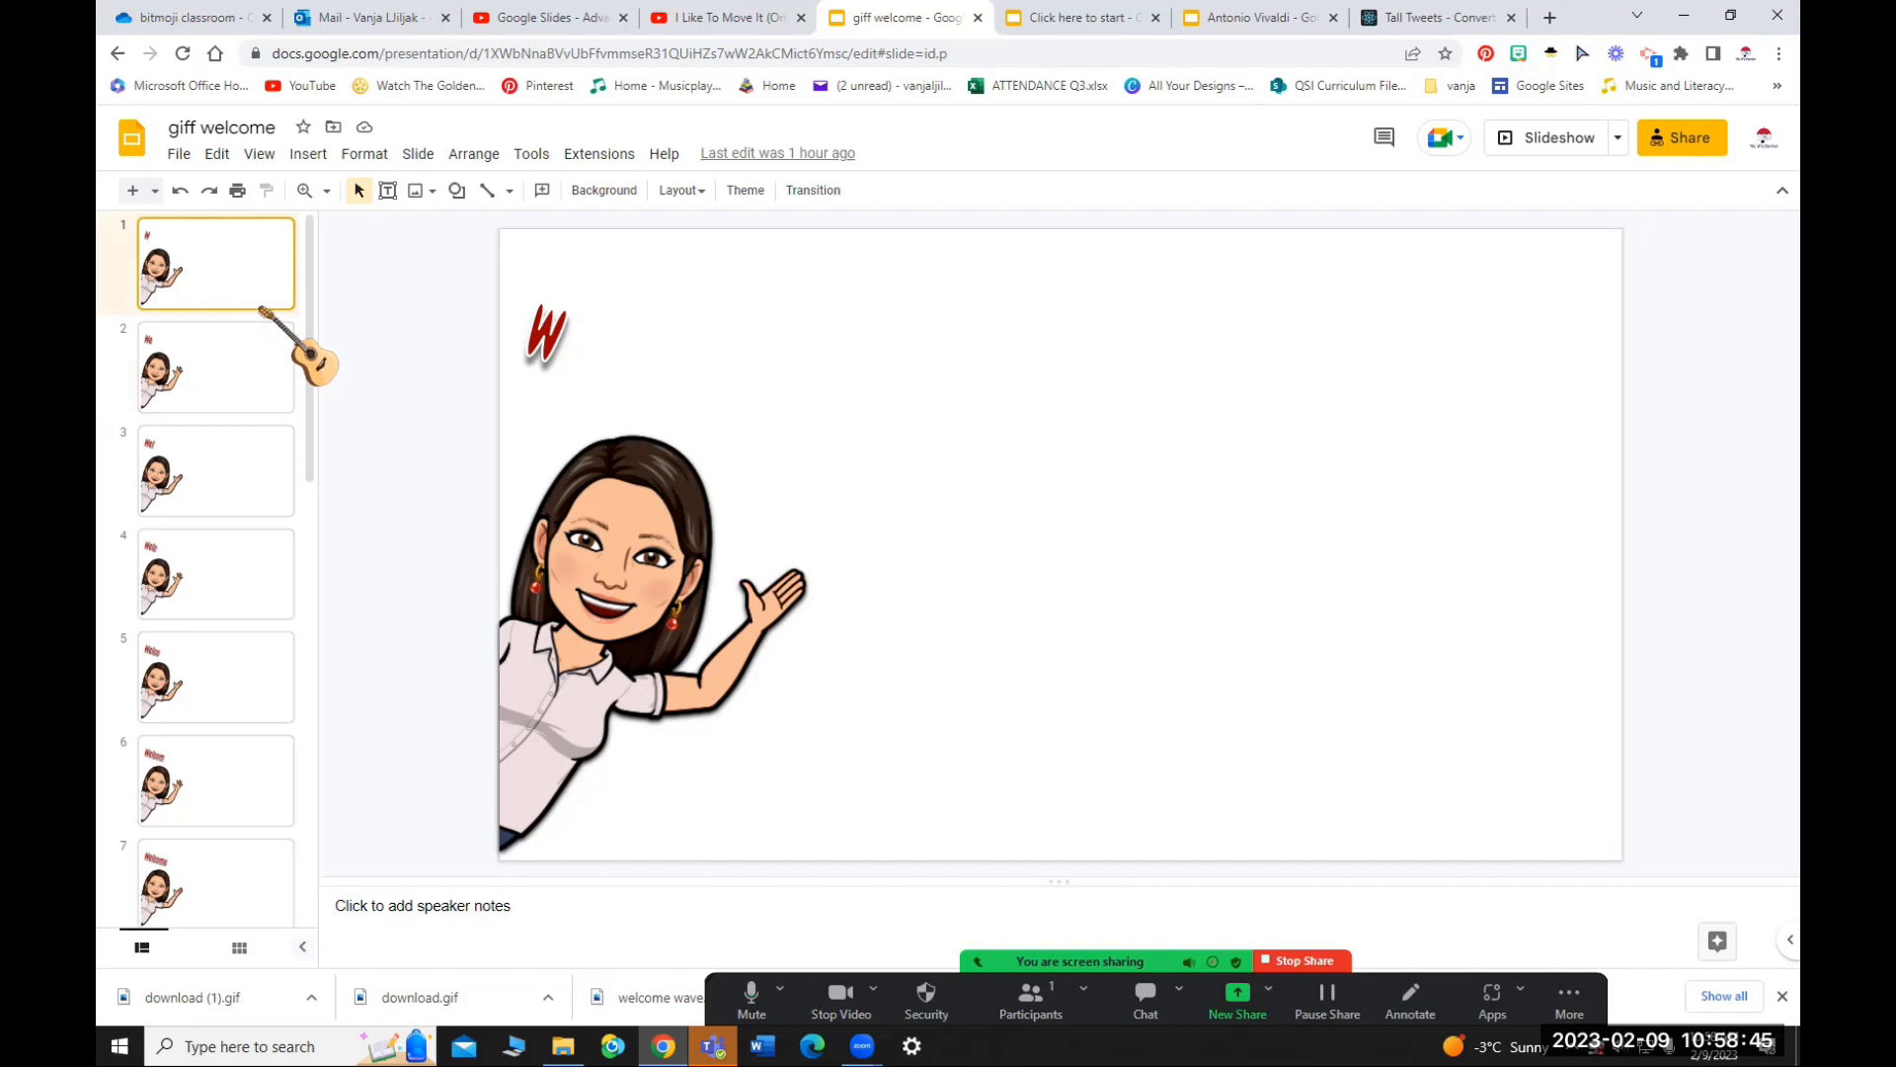
Step: Open the text of the "W" word art on the first slide
click(544, 326)
click(612, 333)
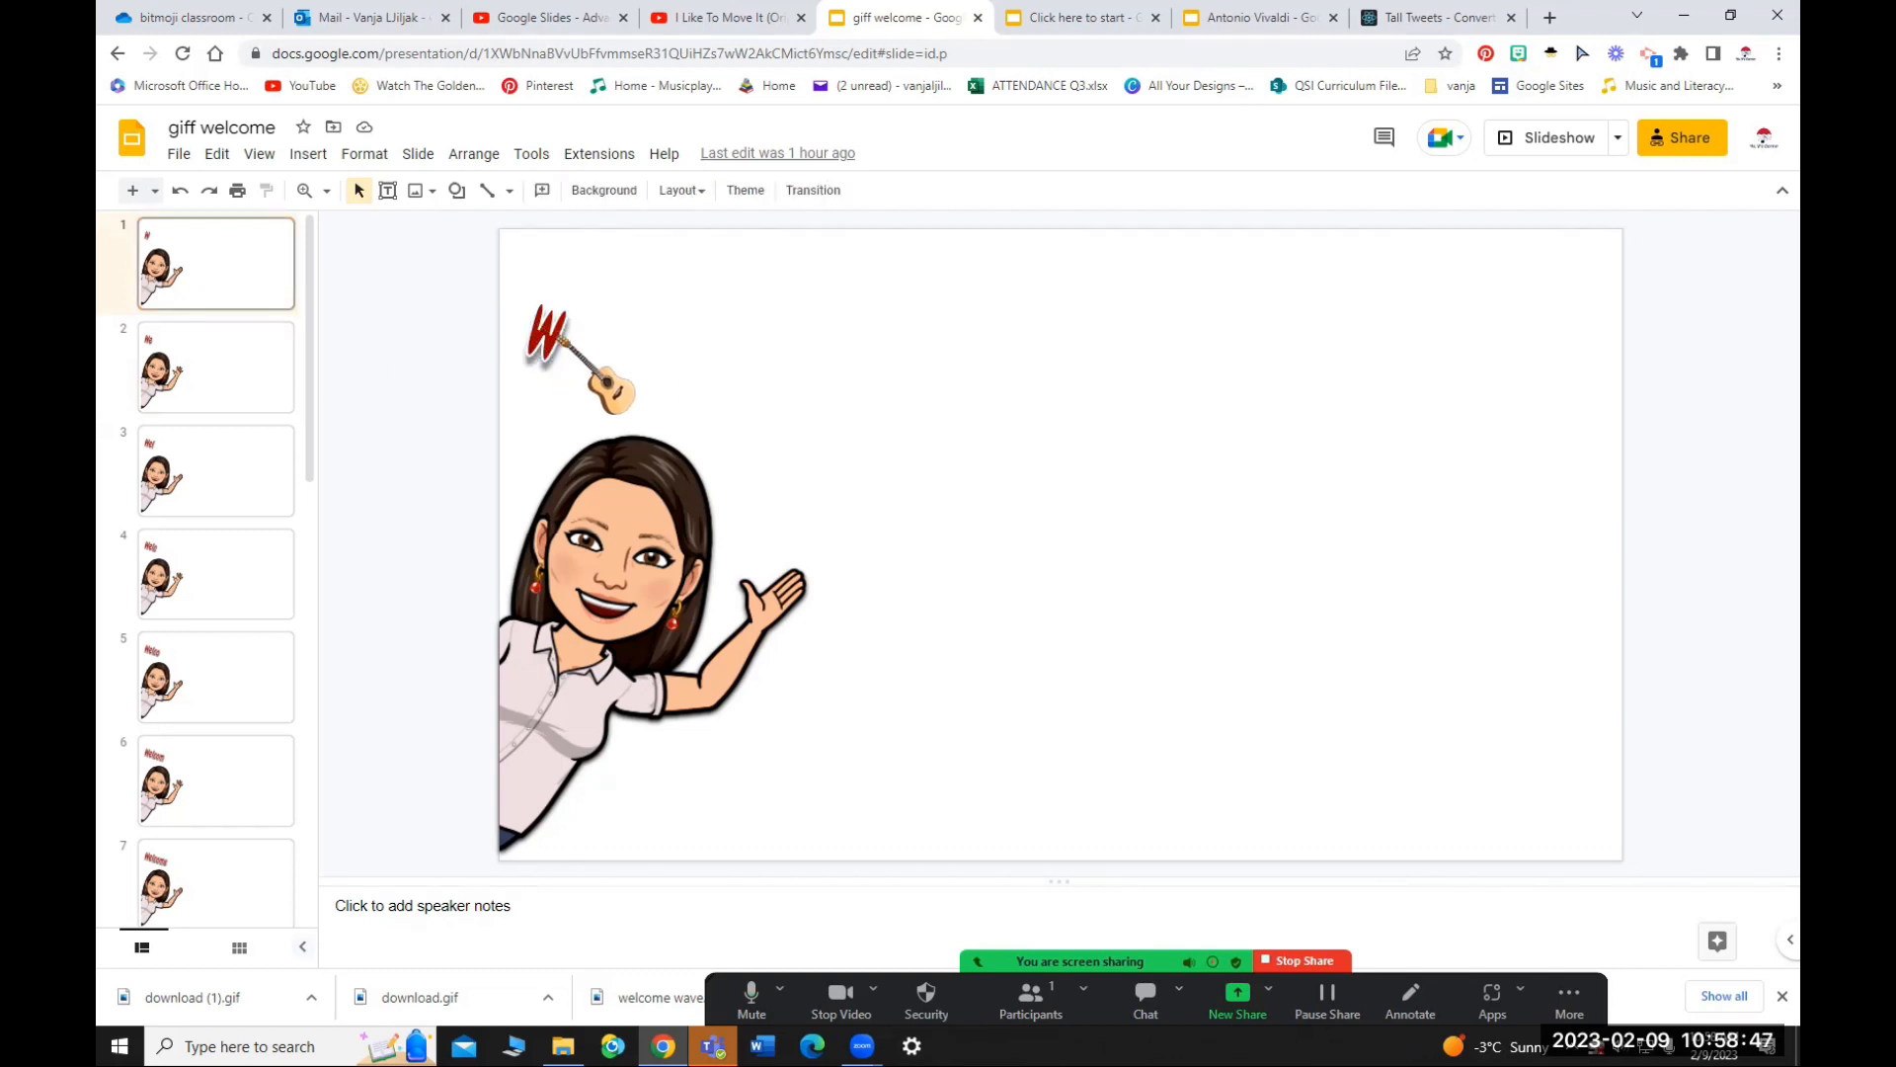
double_click(551, 339)
click(613, 334)
click(581, 337)
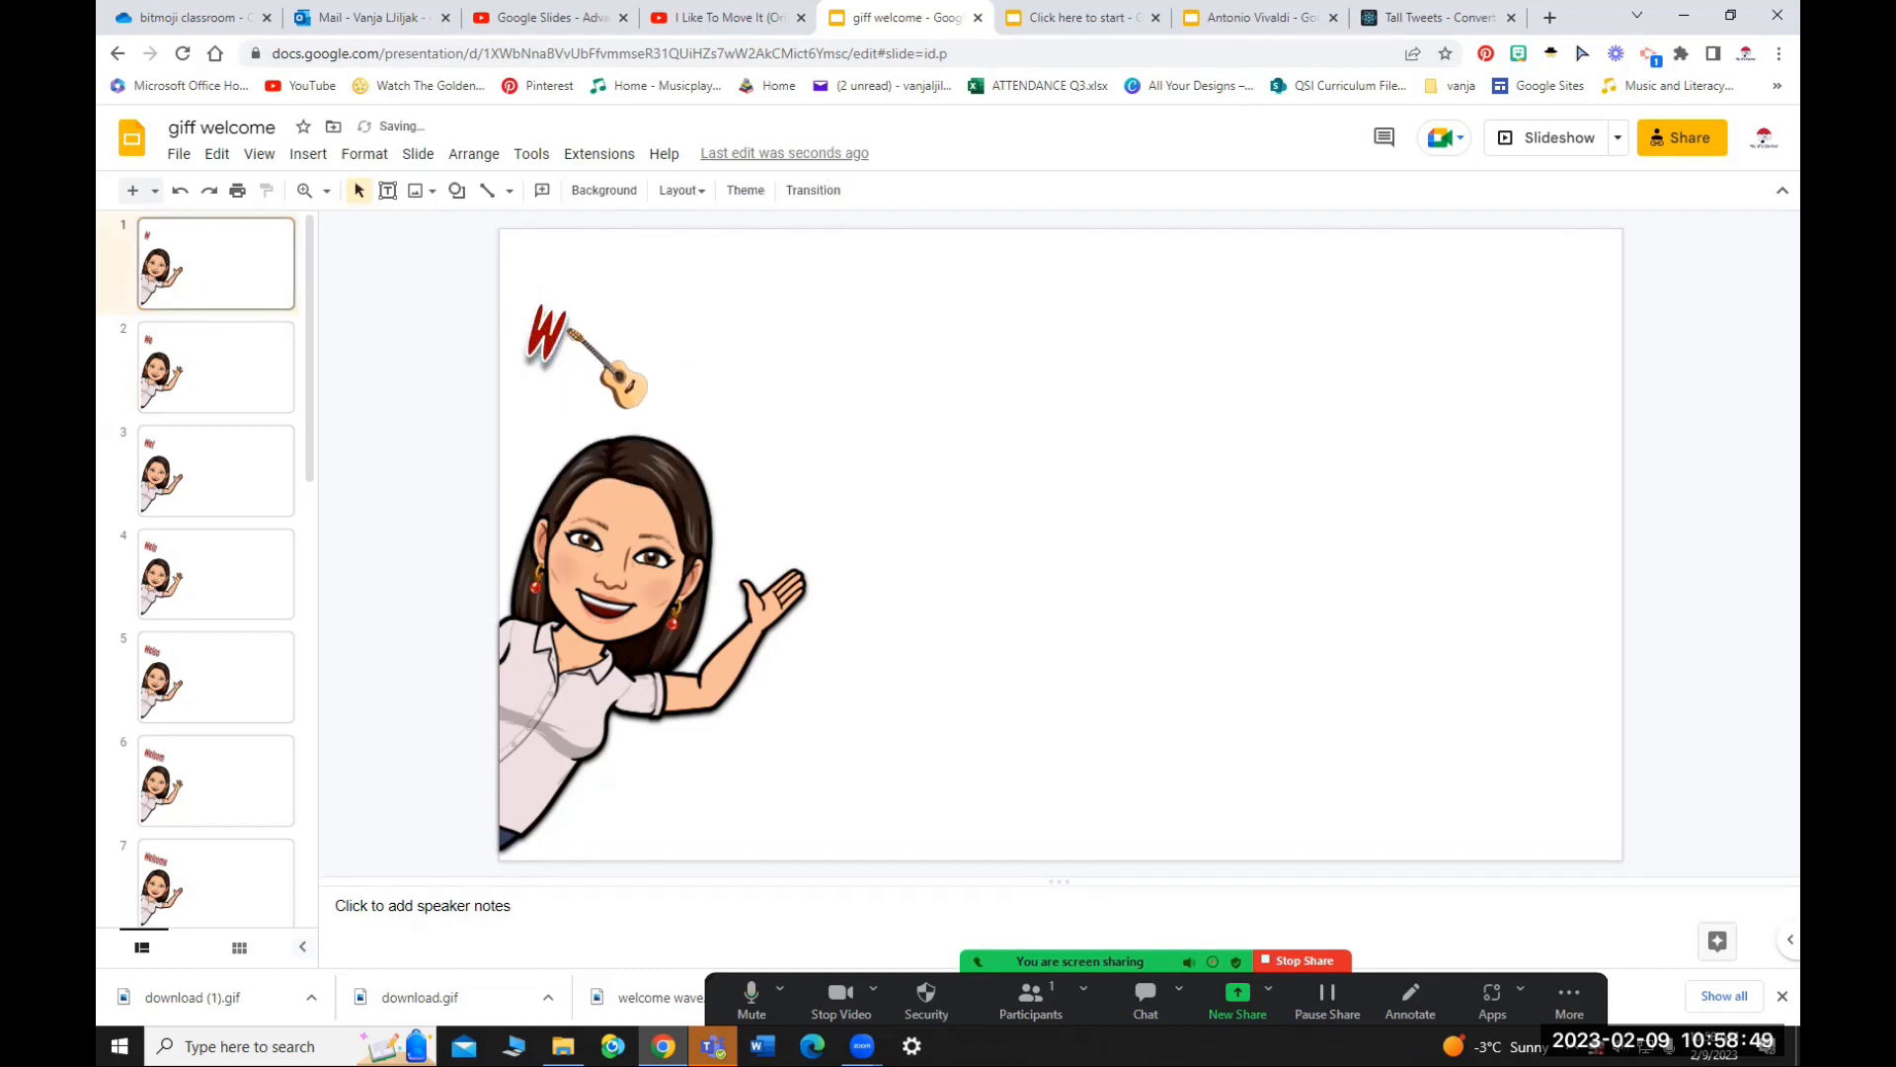
double_click(563, 332)
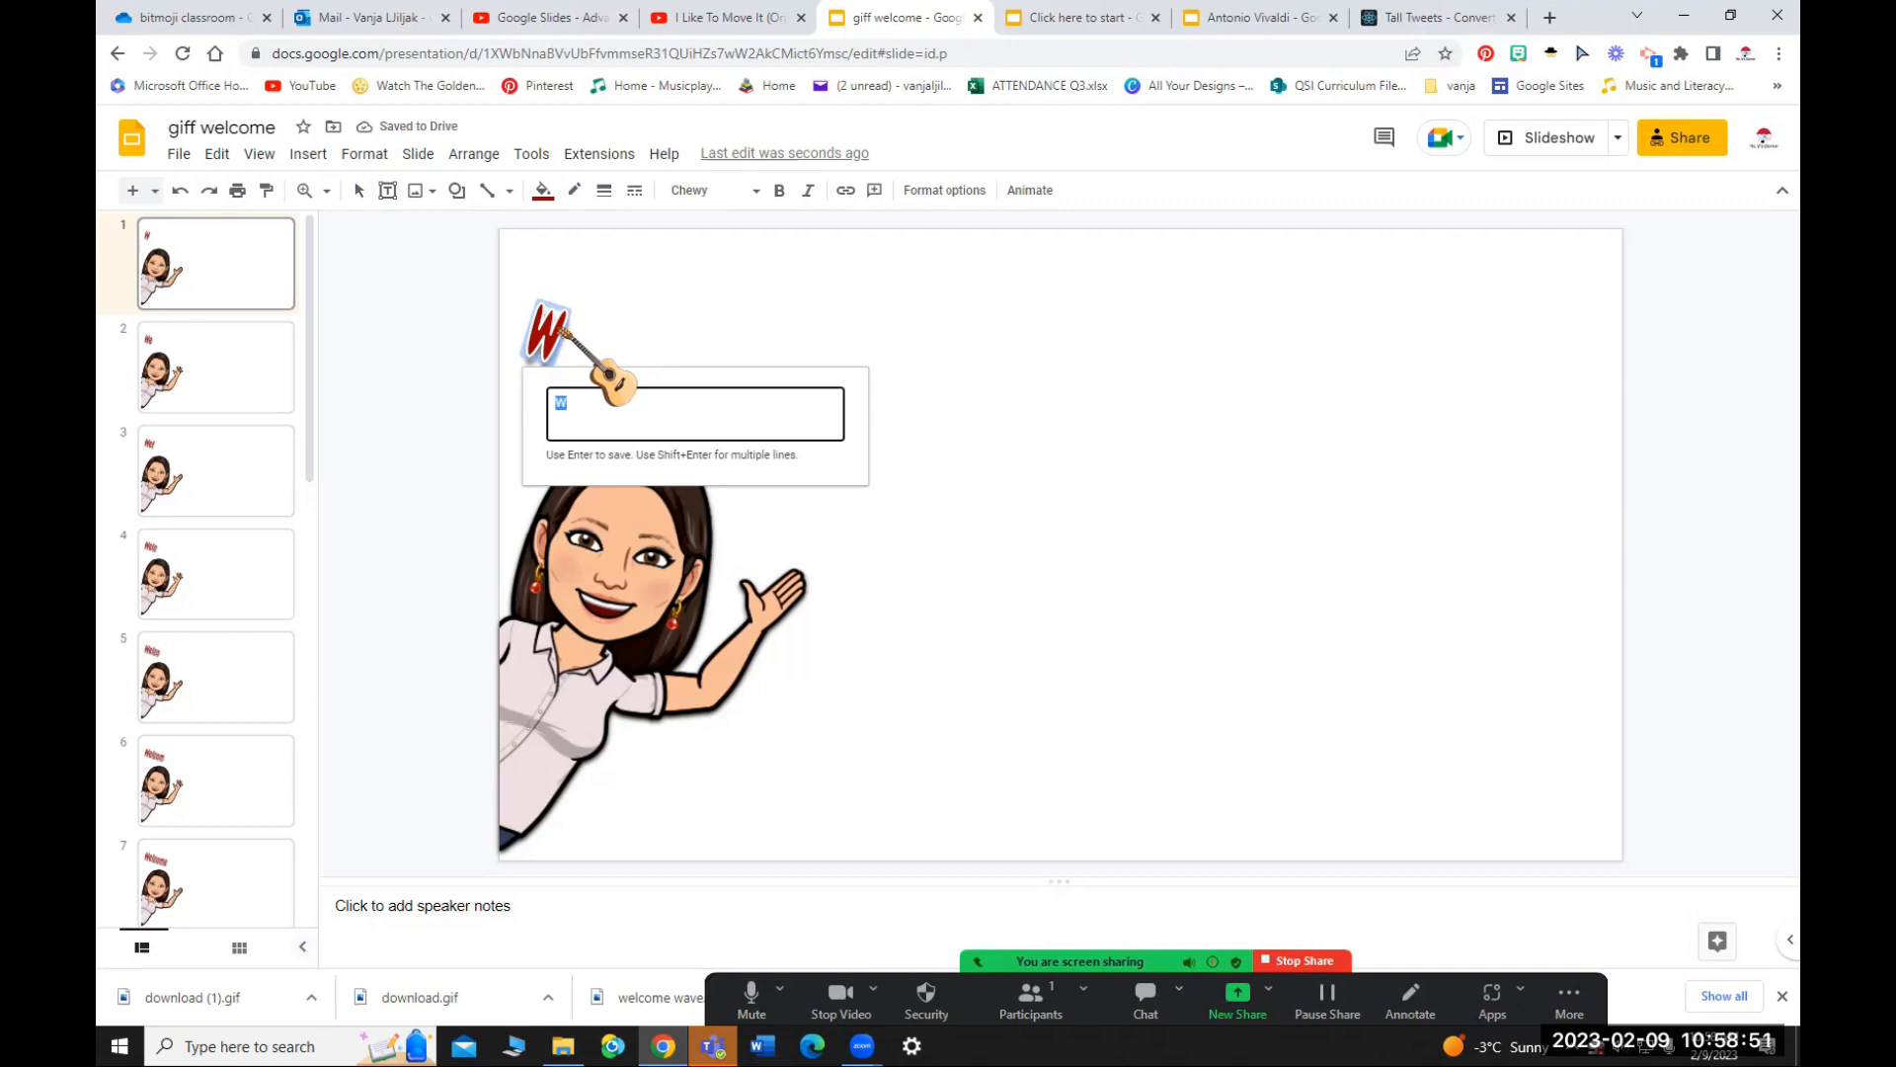
key(Return)
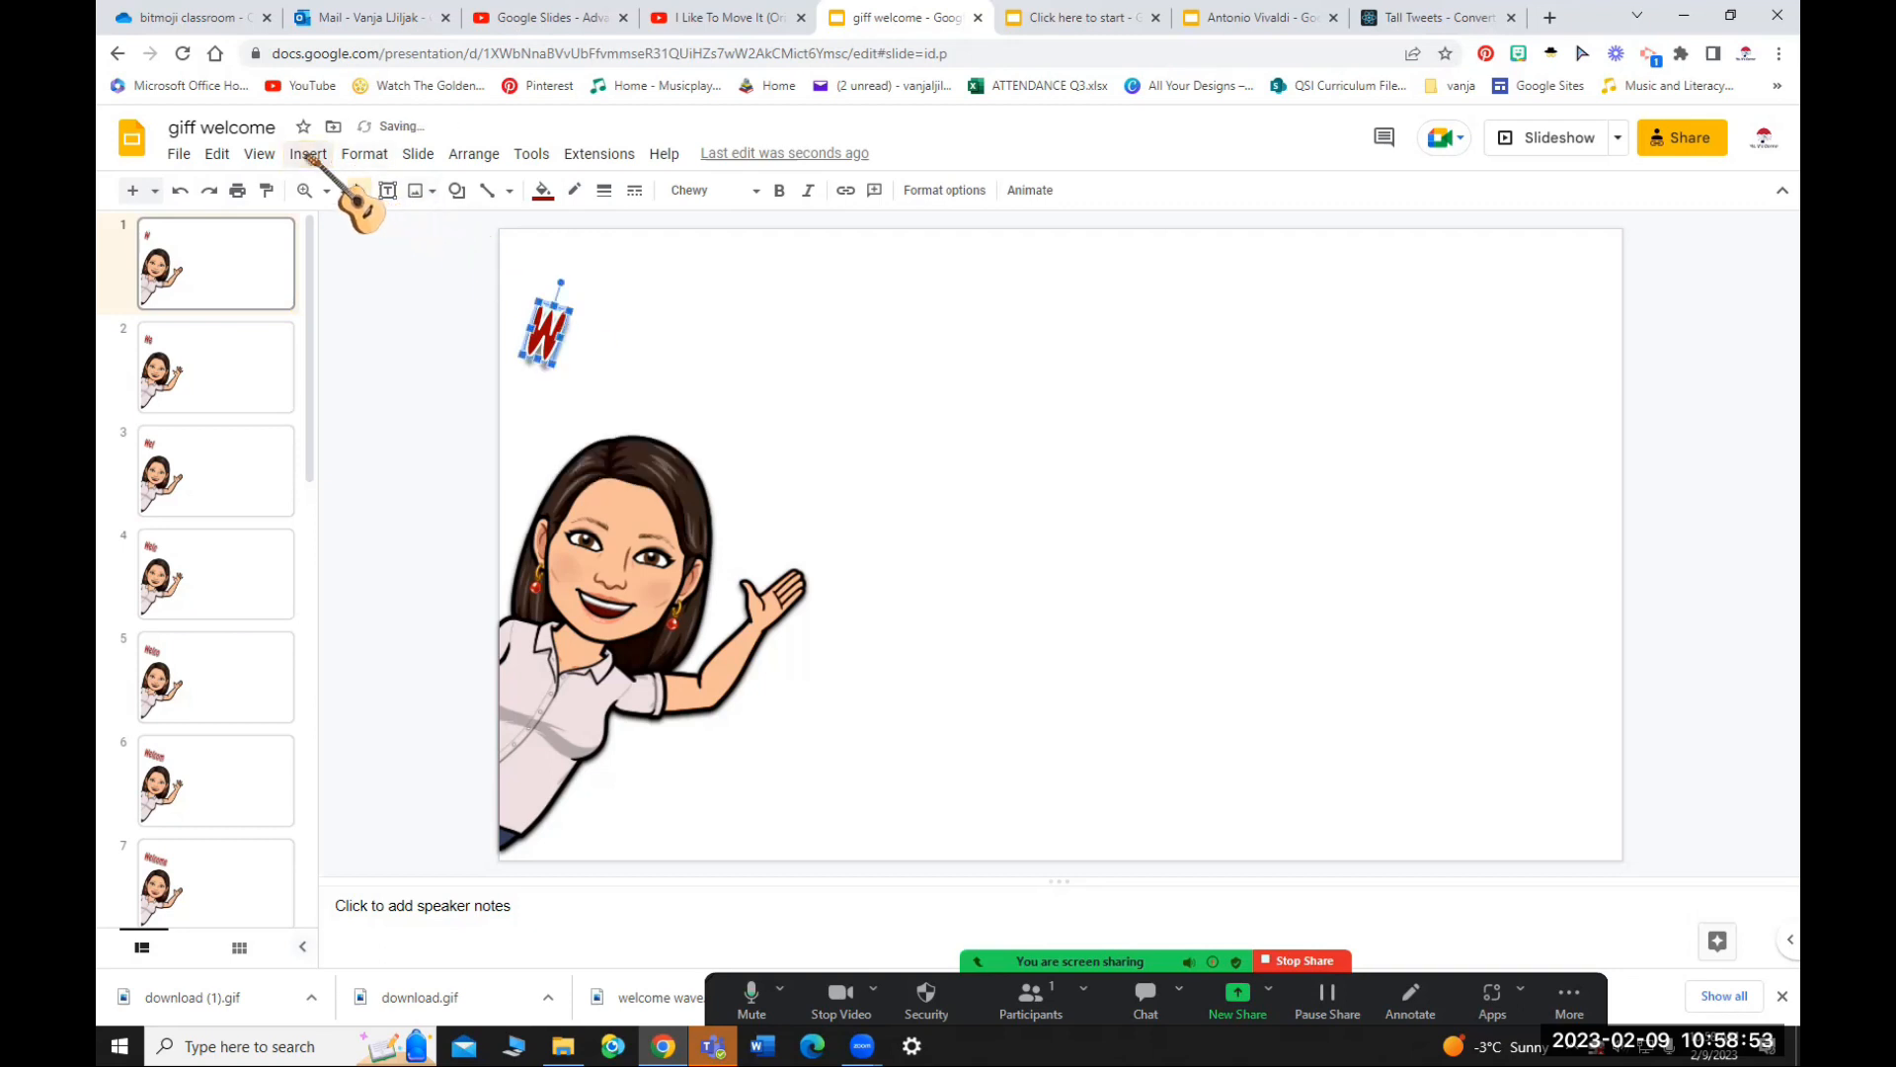
click(308, 155)
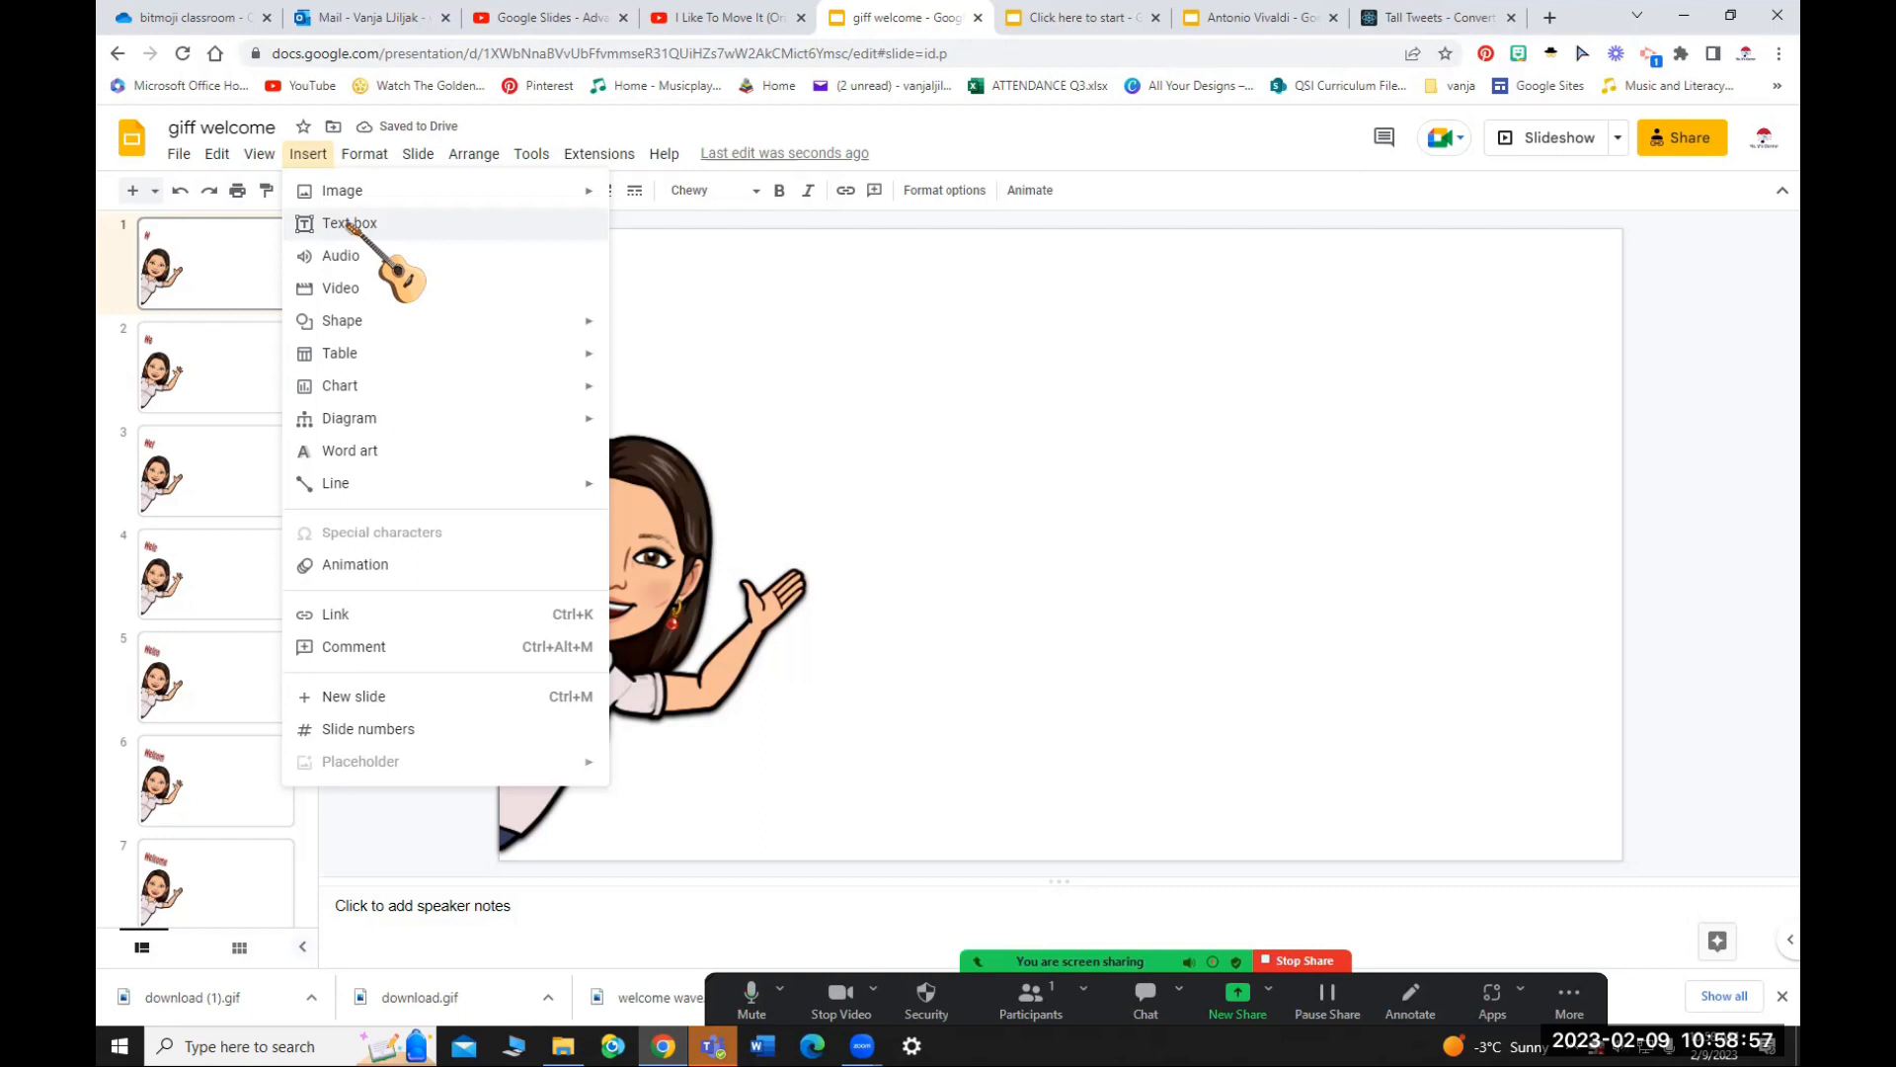
mouse_move(339, 319)
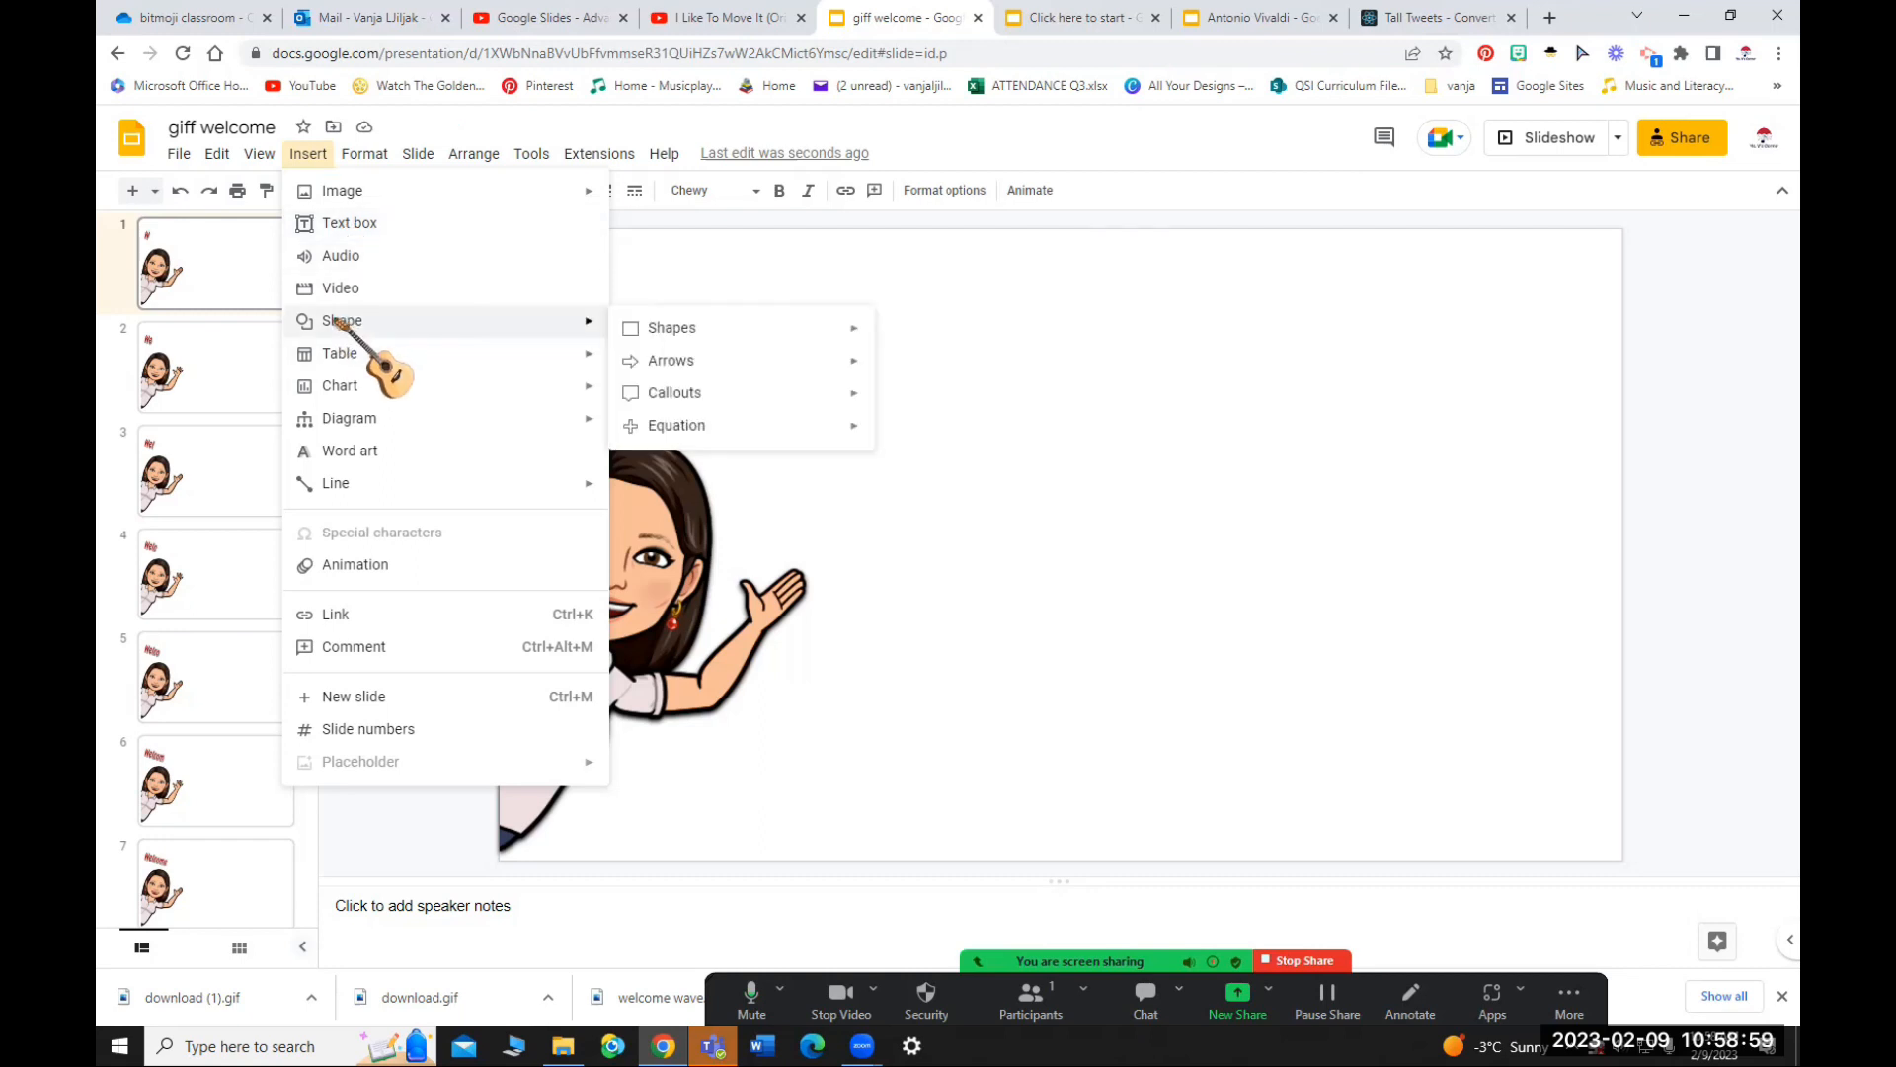
click(1375, 314)
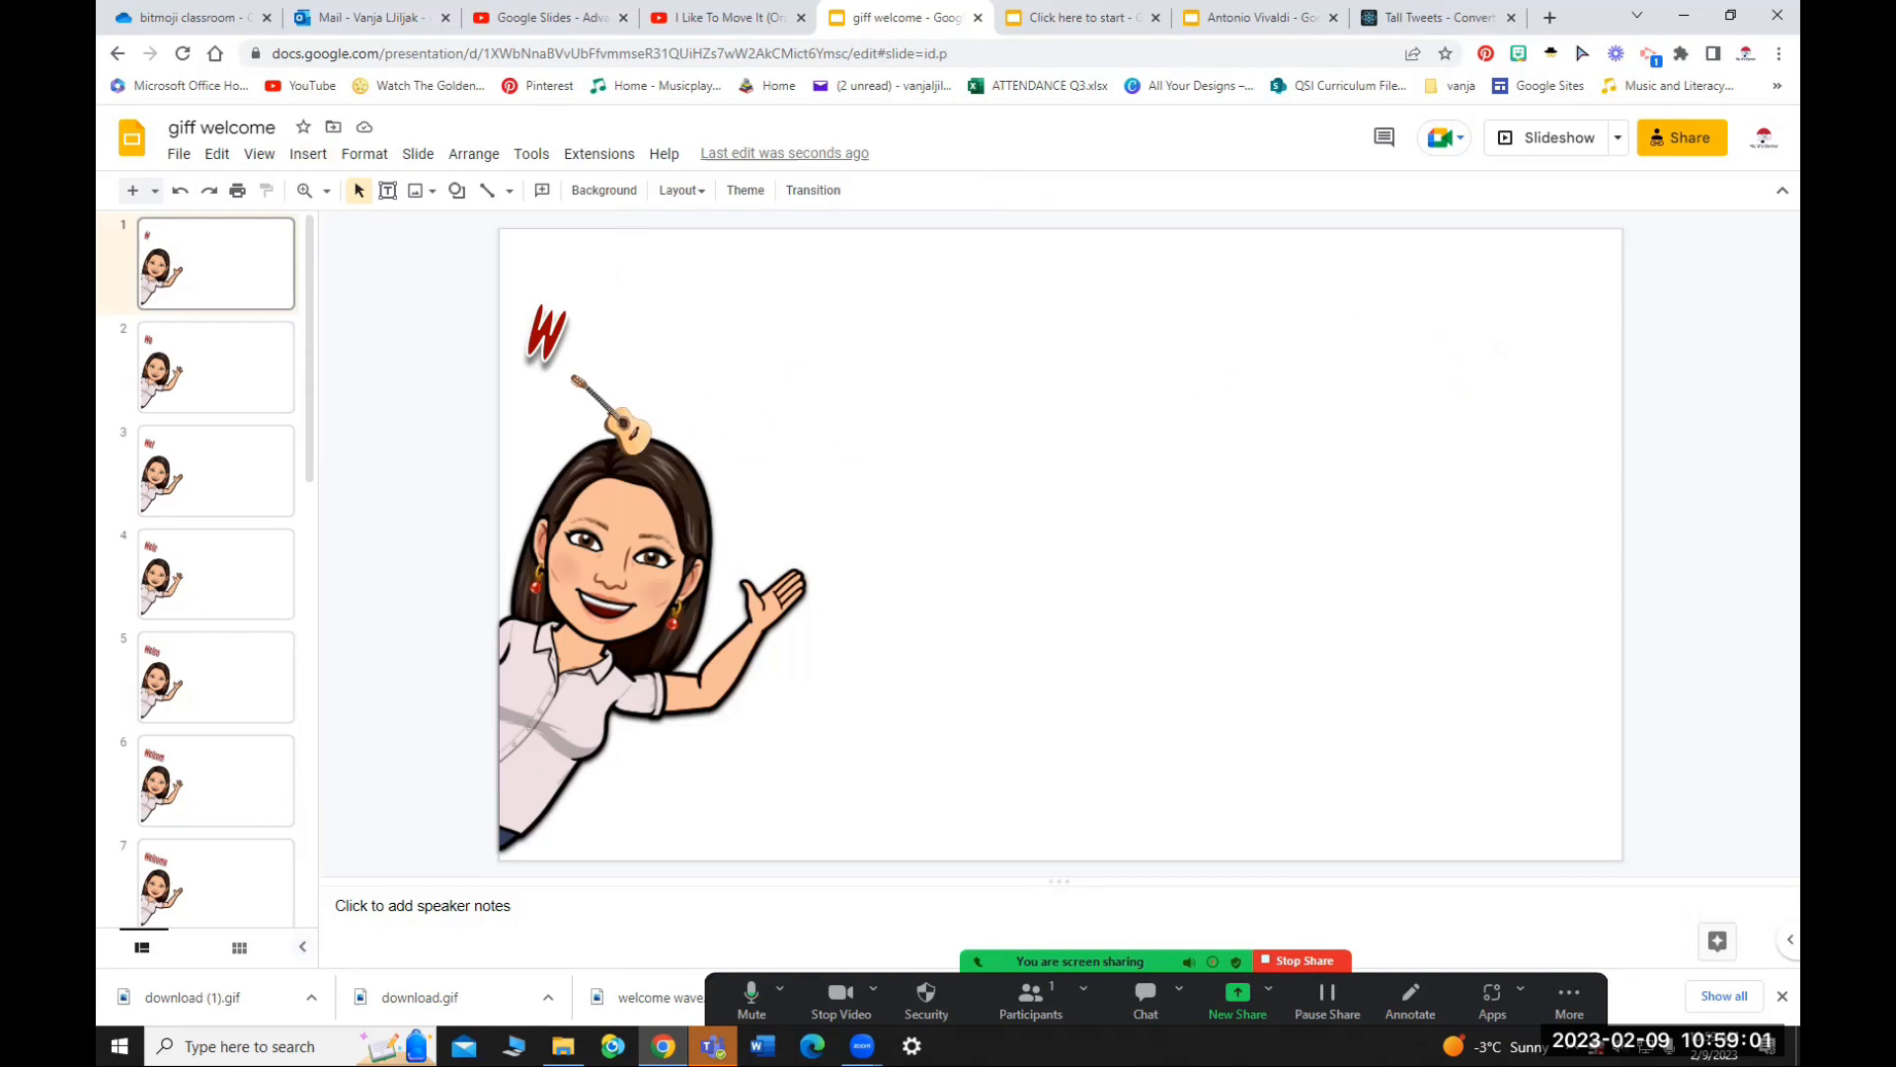